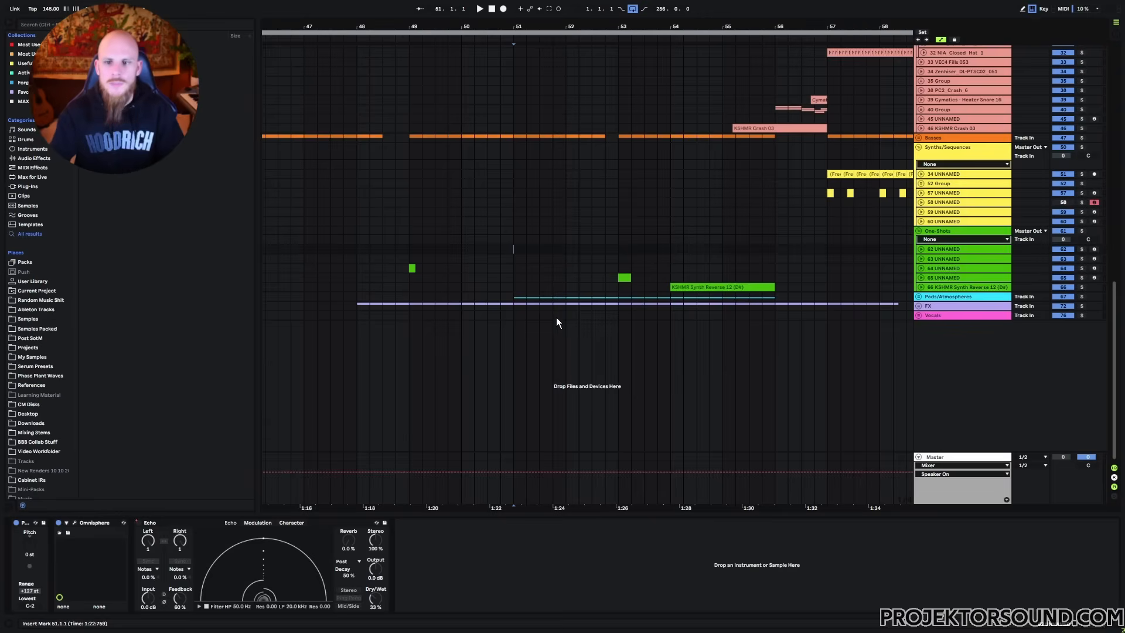
Solo track 64 in the One-Shots group and listen to its short clip at bar 49.
left_click(950, 268)
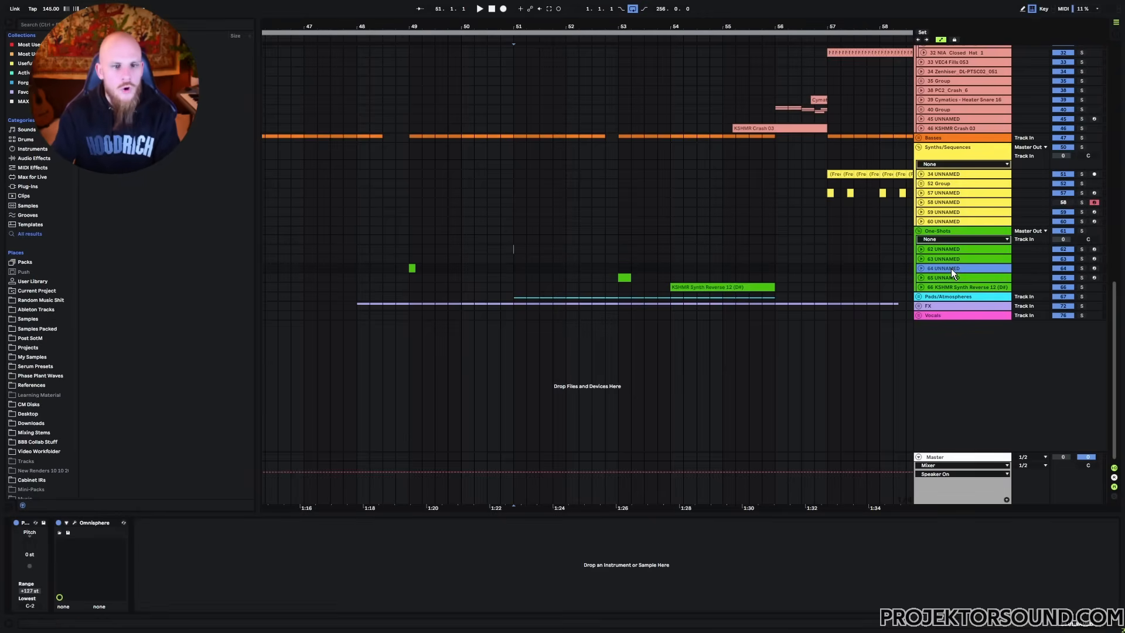
left_click(1081, 267)
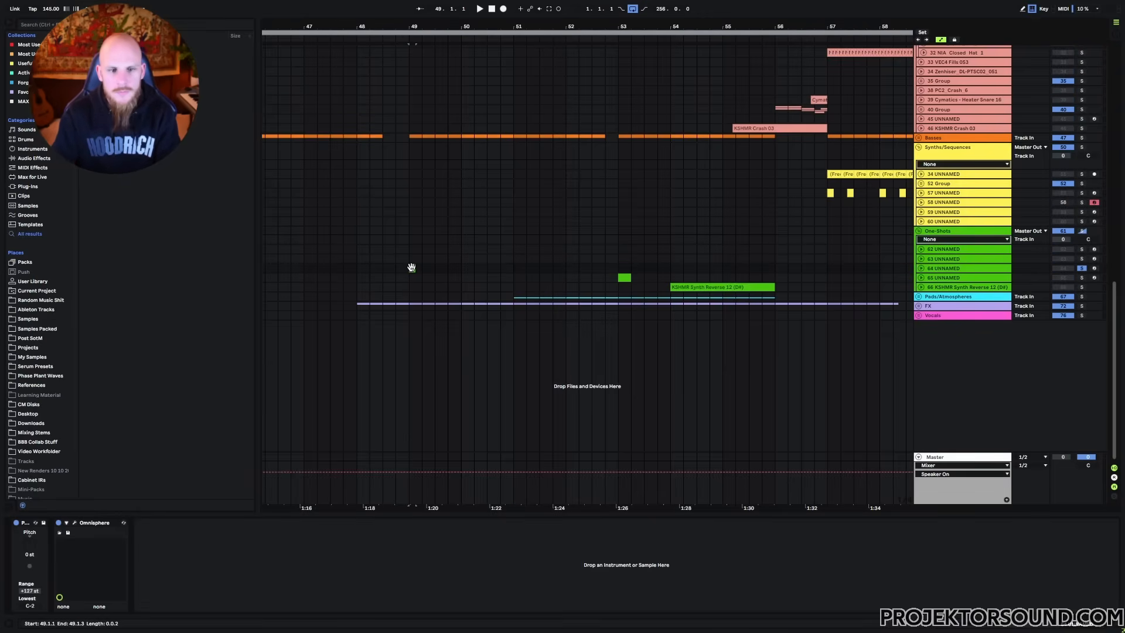
key("space")
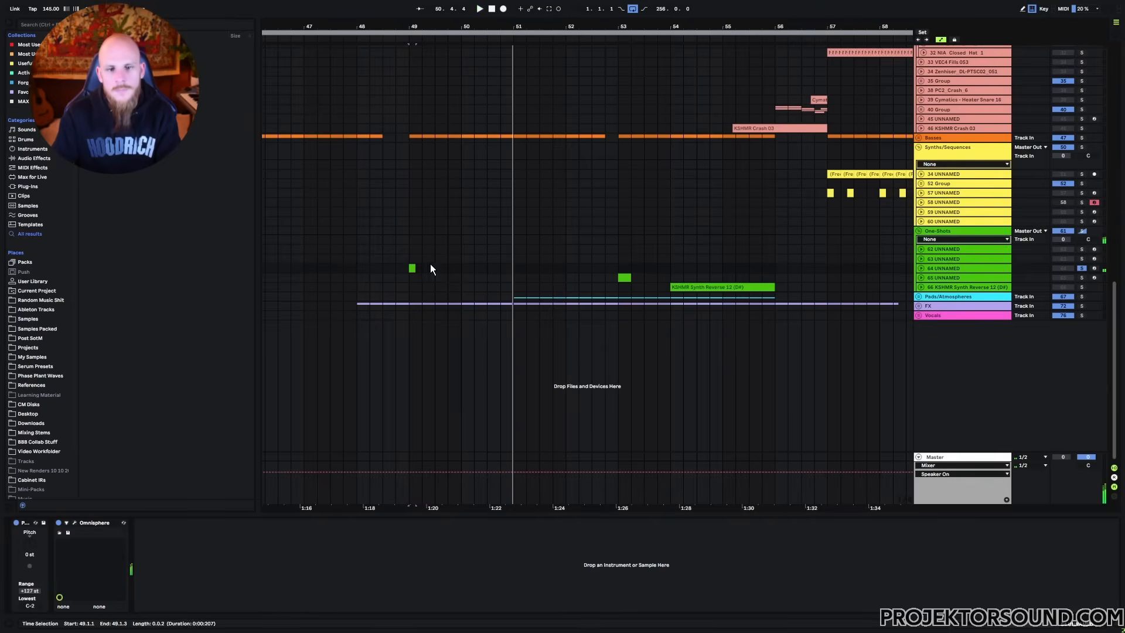
left_click(501, 265)
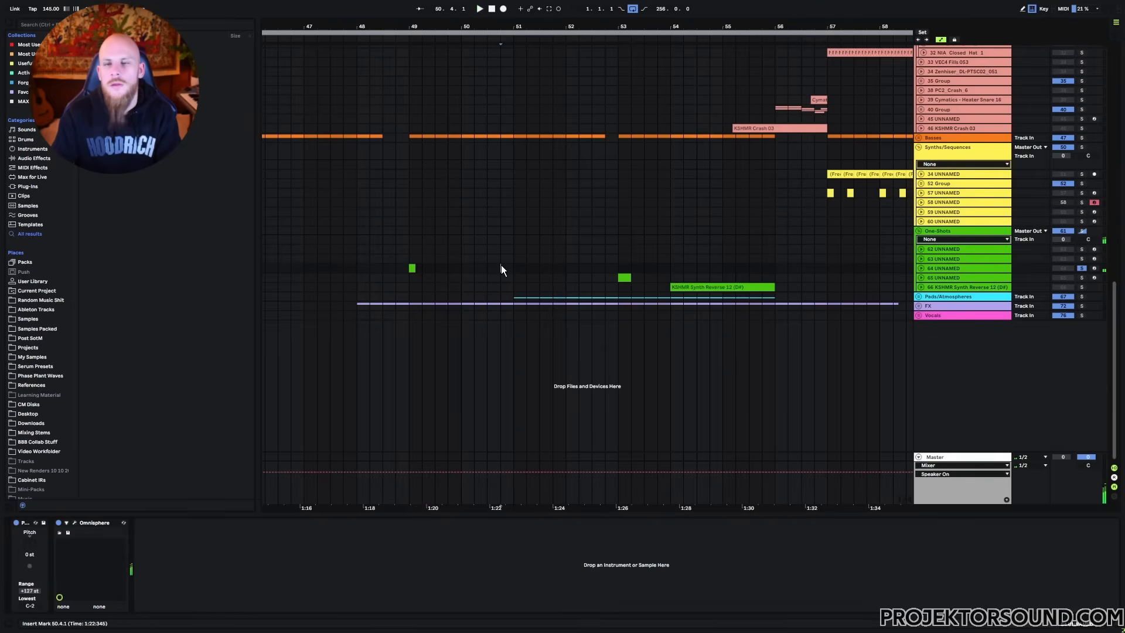
Expand the Pads/Atmospheres group, solo track 71 and listen to its clip from bar 51 and bar 54.
left_click(919, 297)
left_click(515, 350)
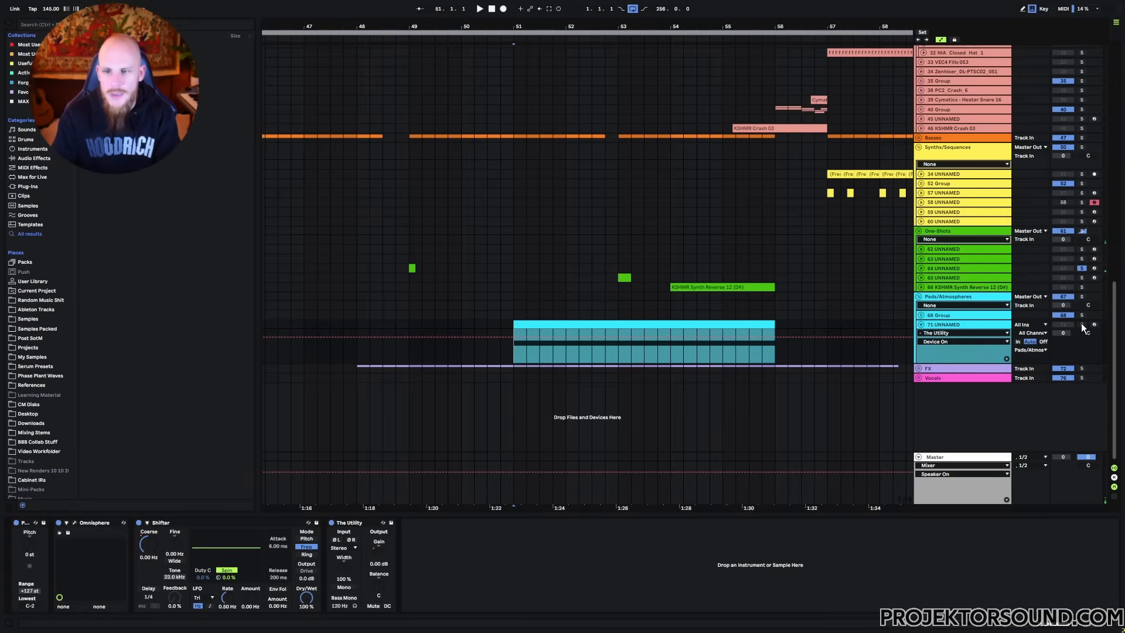
left_click(1081, 324)
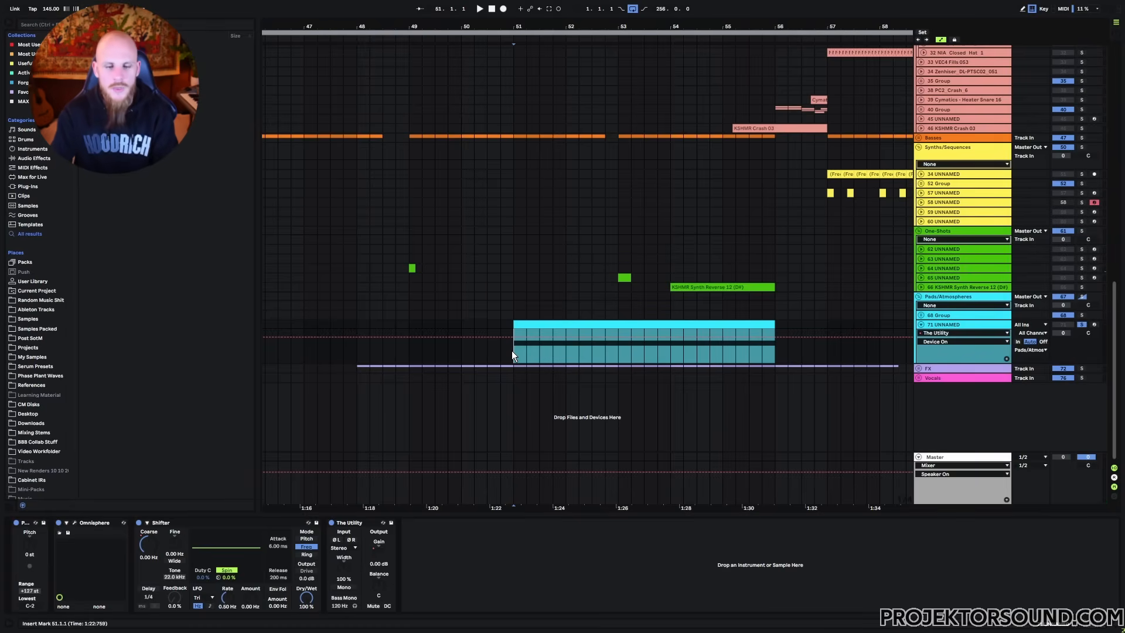
key("space")
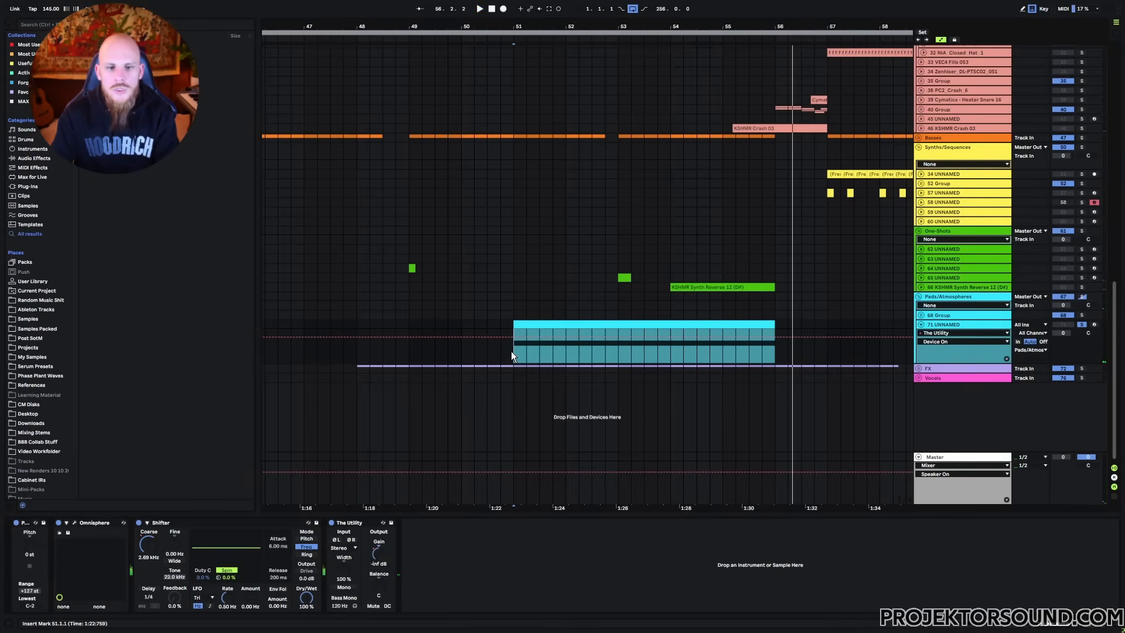
left_click_drag(512, 353, 666, 356)
left_click(667, 357)
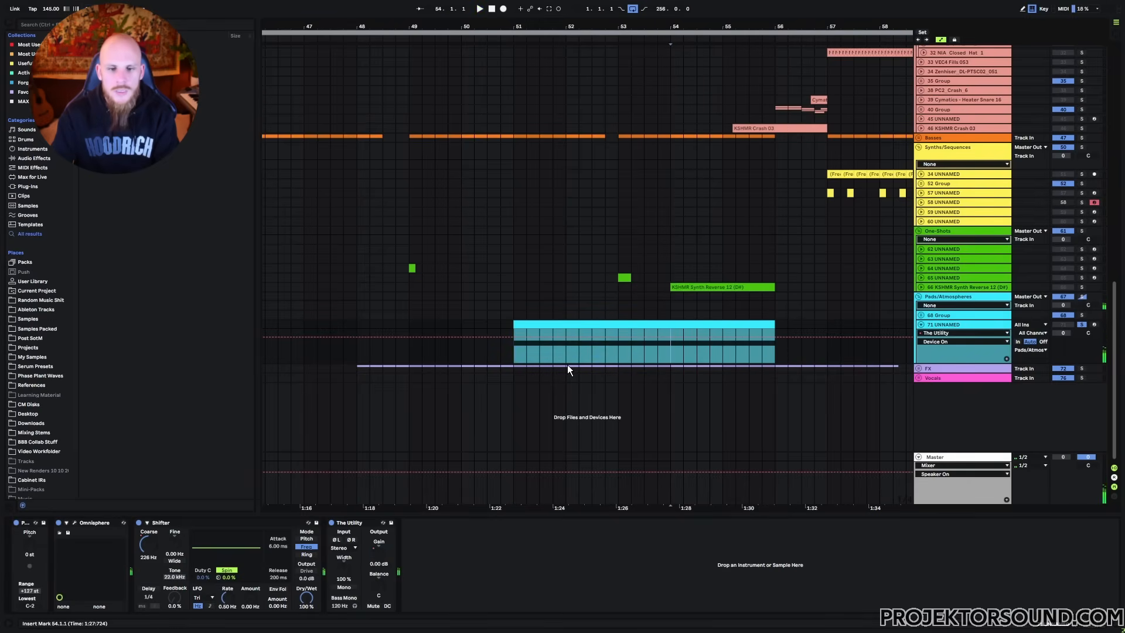
left_click(822, 358)
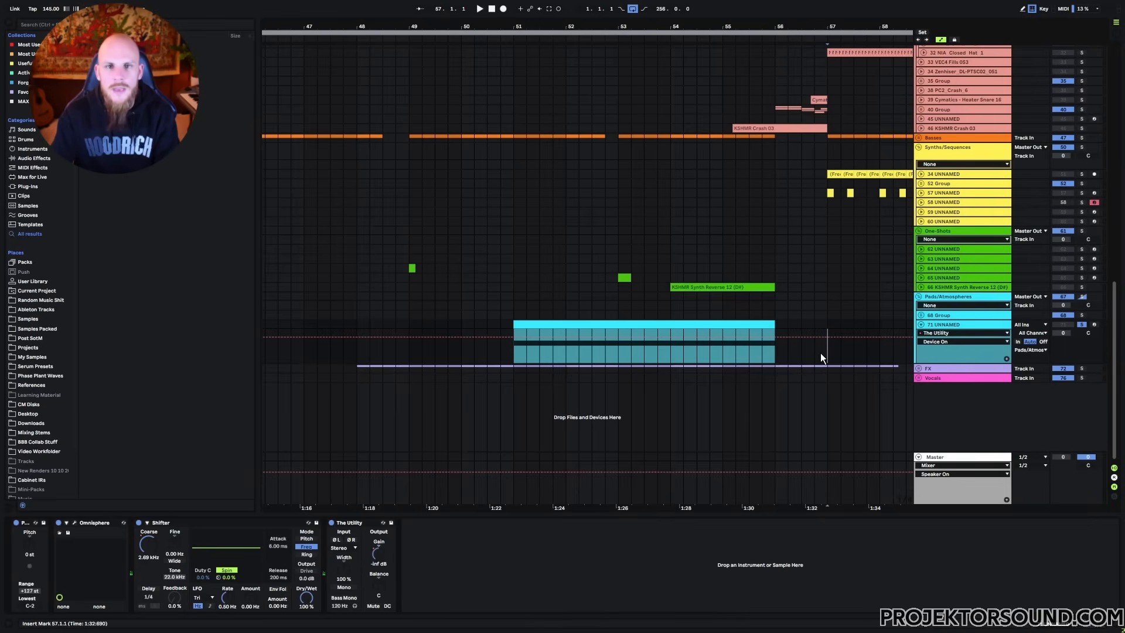
Clear track 71's solo, solo track 59 together with the Vocals group, and play the arrangement from bar 89.
left_click(921, 325)
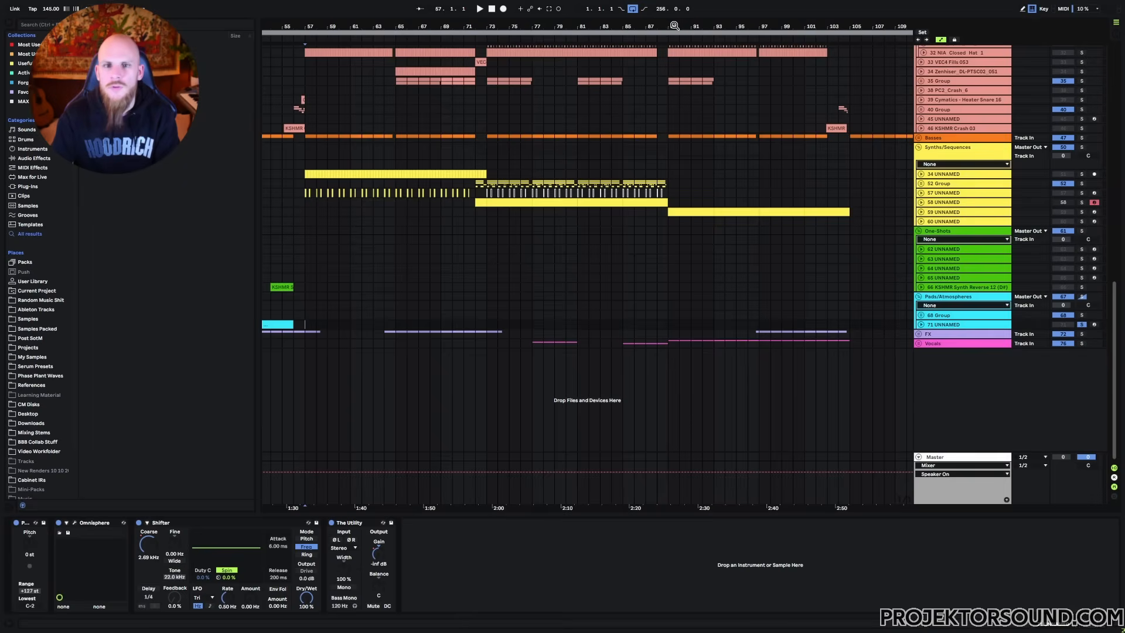
left_click_drag(675, 26, 508, 62)
left_click(500, 255)
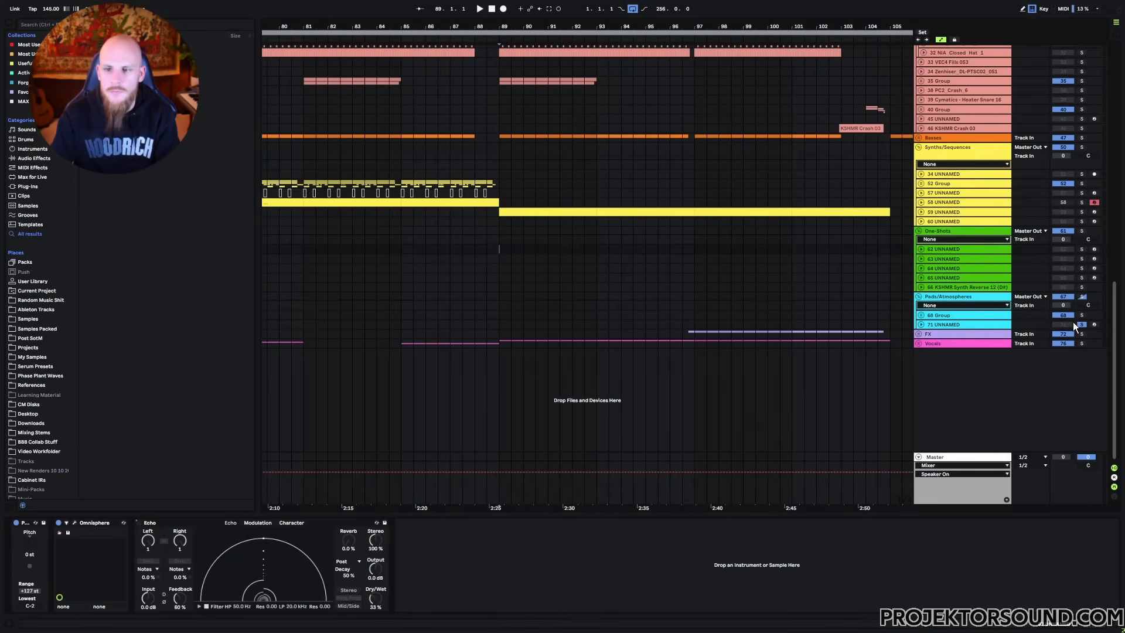
left_click(1084, 326)
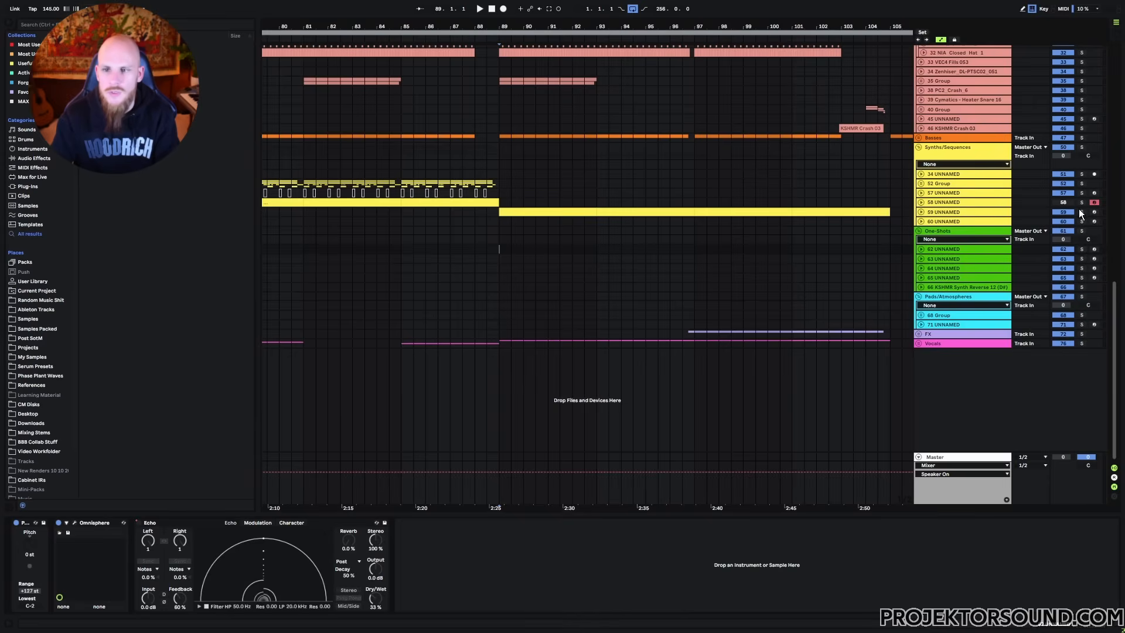
left_click(1082, 212)
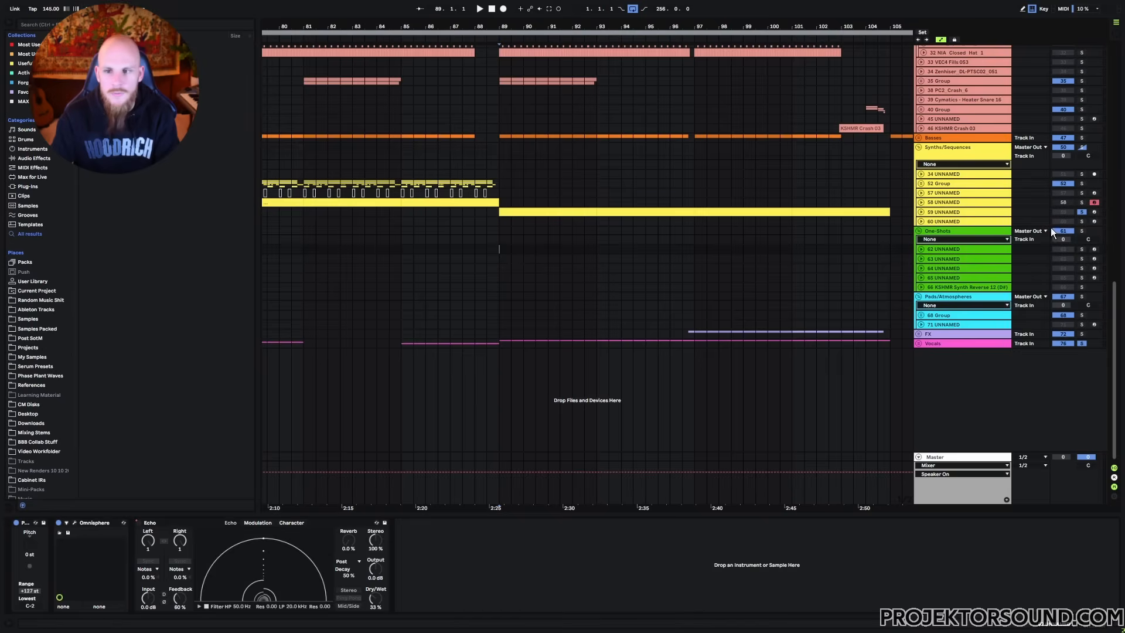
key("space")
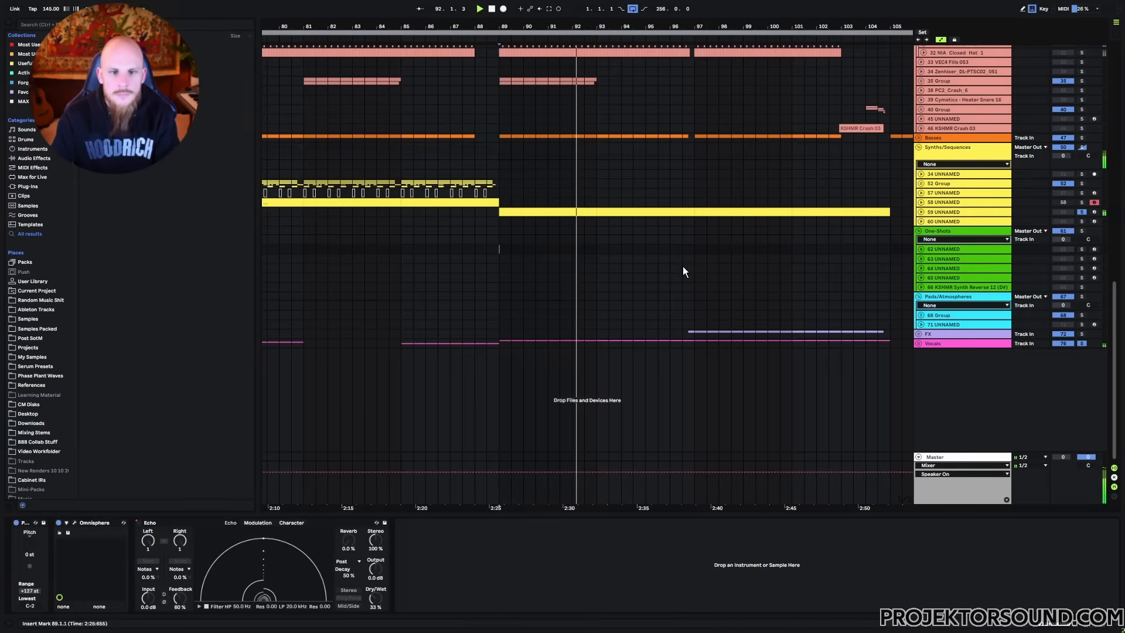
key("space")
Listen to the full mix around bar 86 and then from bar 49.
key("Up")
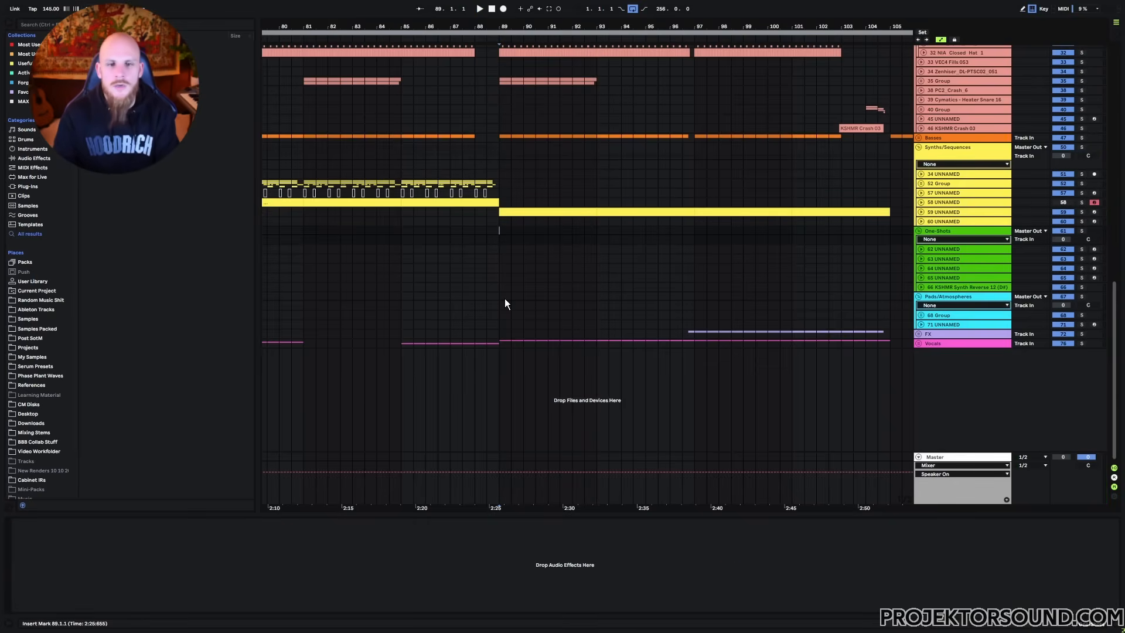
key("space")
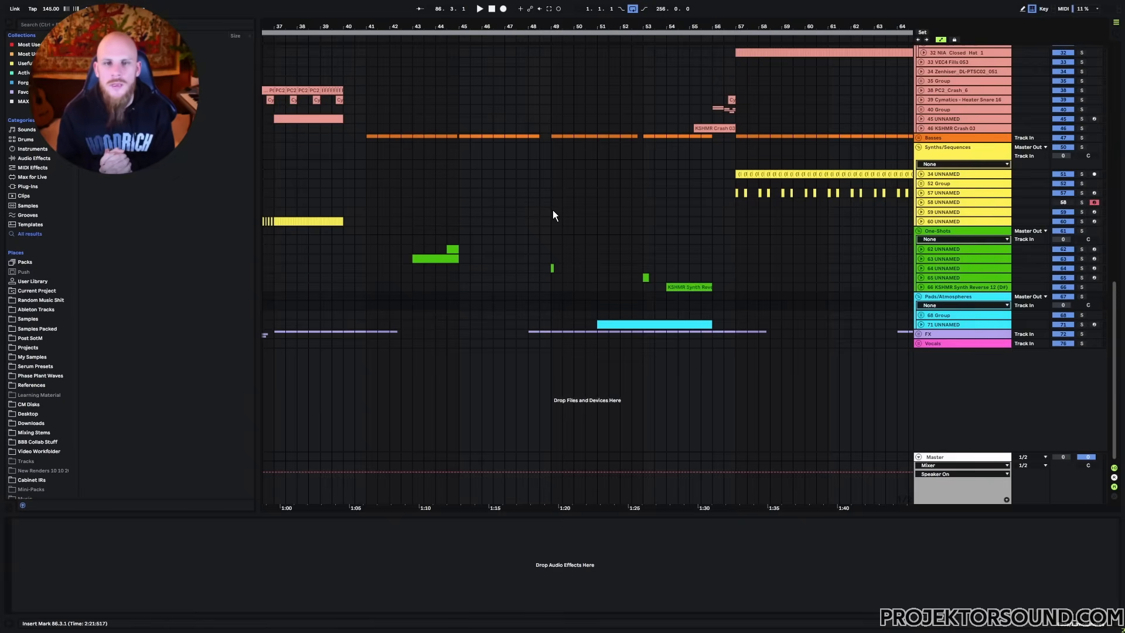
left_click(553, 210)
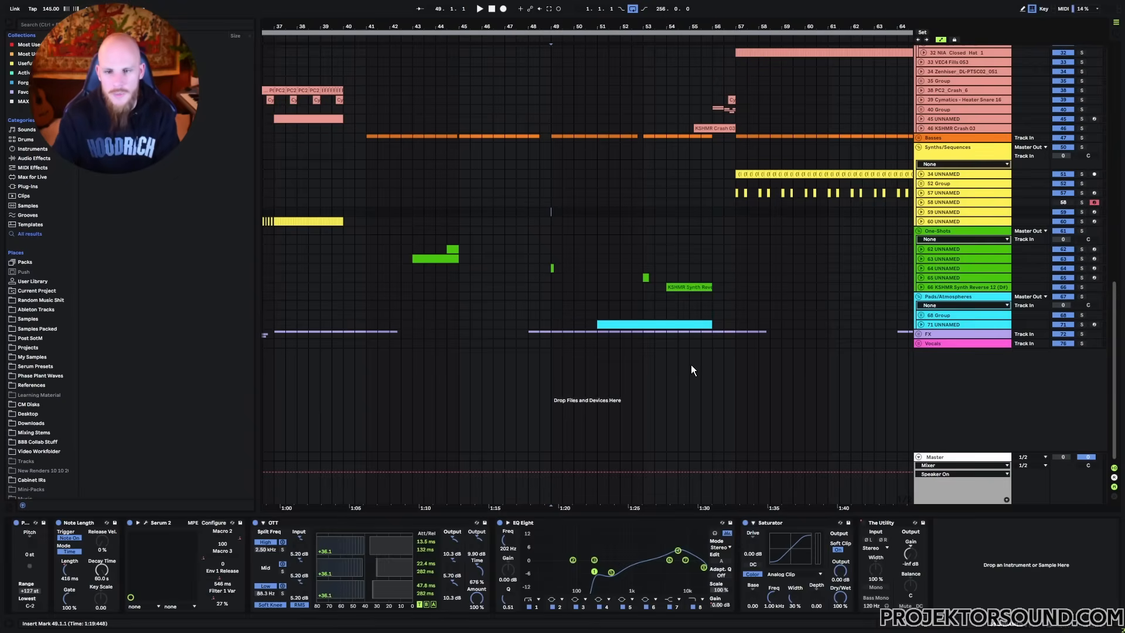
key("space")
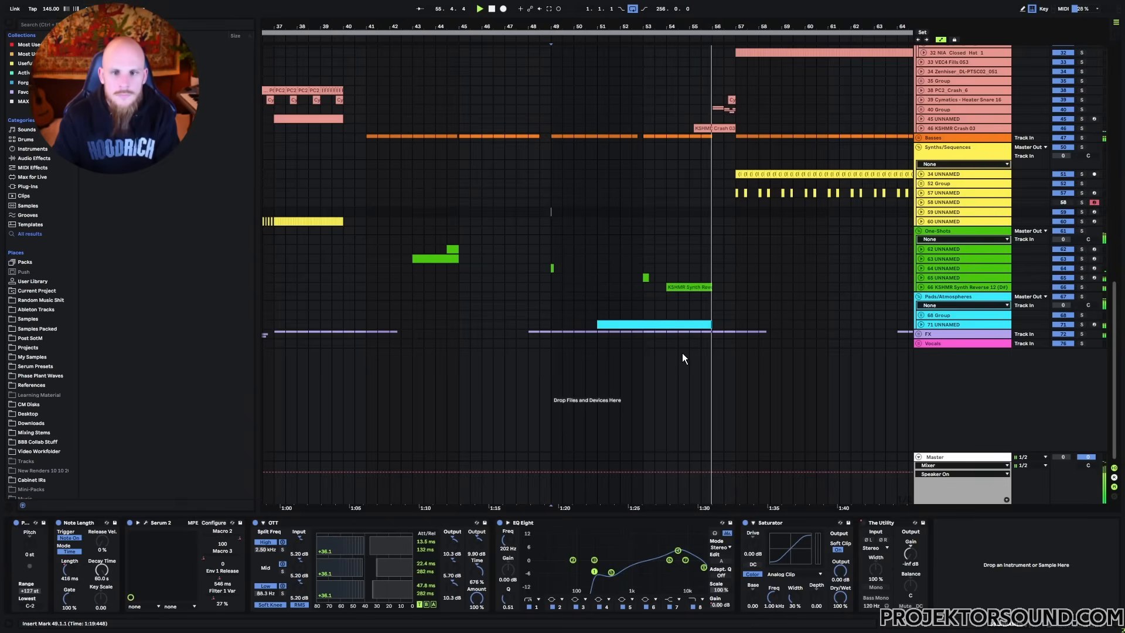
key("space")
Insert a MIDI track below track 65 in the One-Shots group and create an empty clip from 50.3.1 to 51.1.1.
left_click(598, 250)
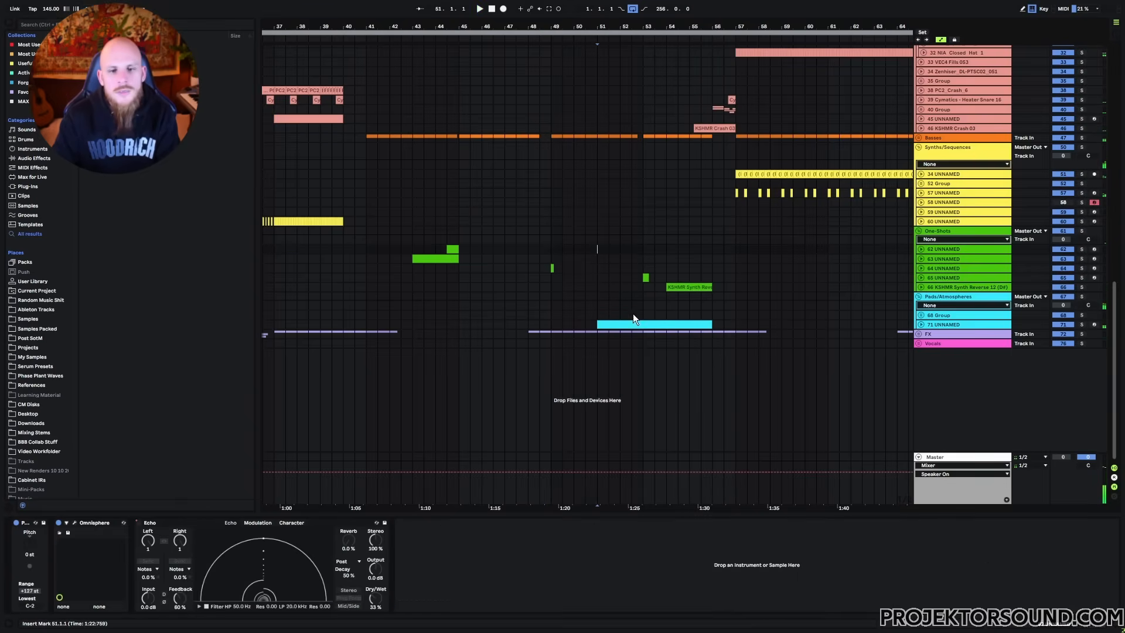
left_click_drag(564, 249, 642, 251)
left_click(586, 256)
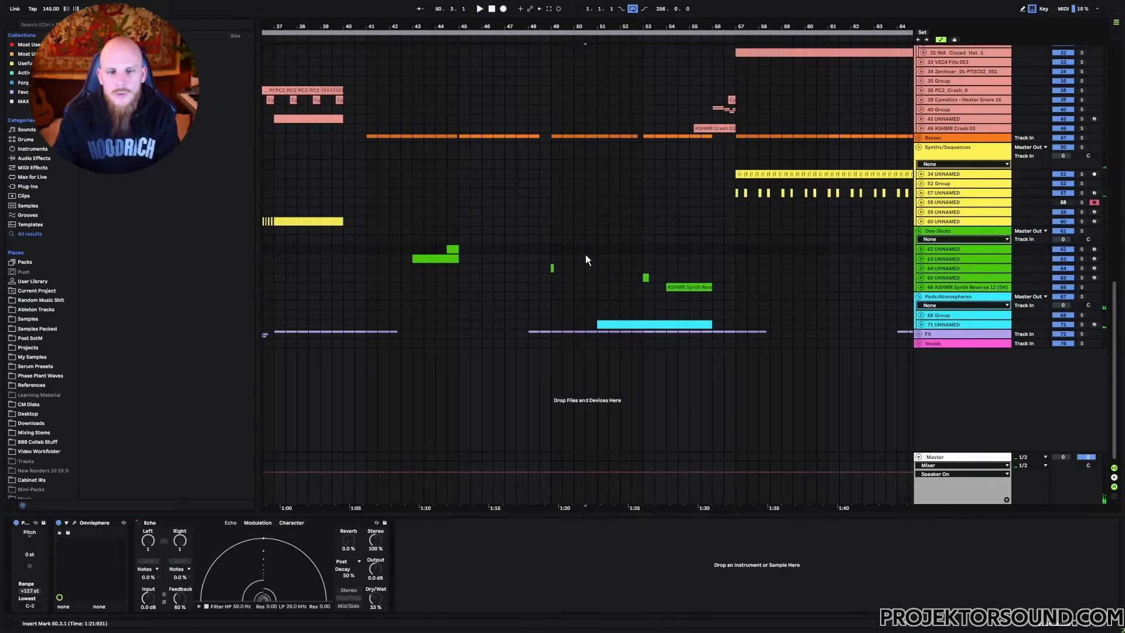
left_click(944, 279)
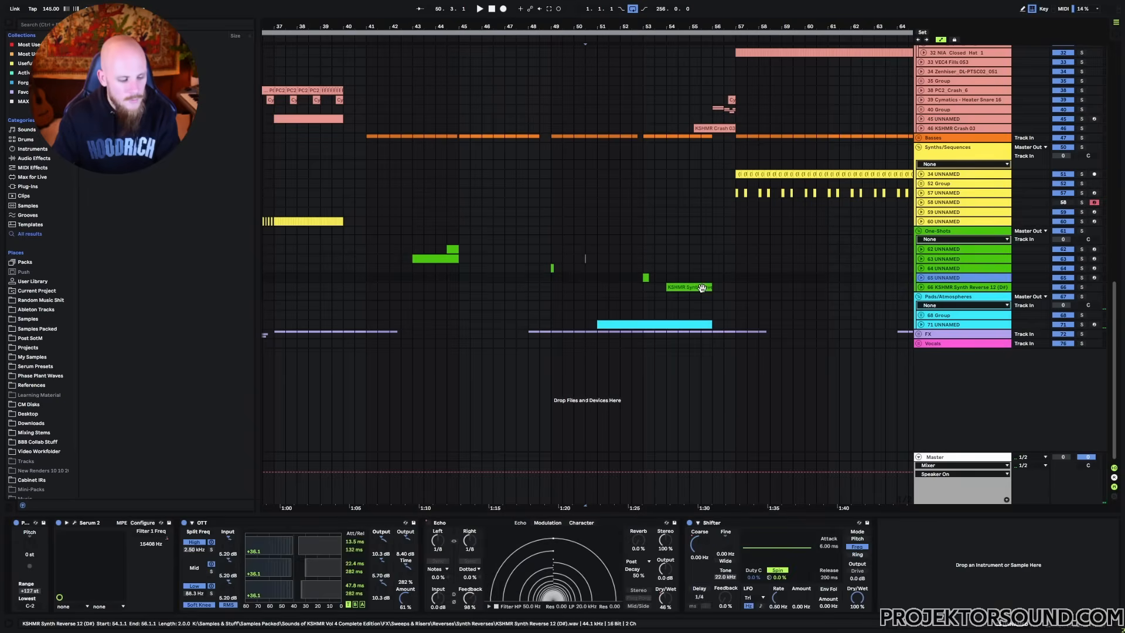
key("ctrl+shift+t")
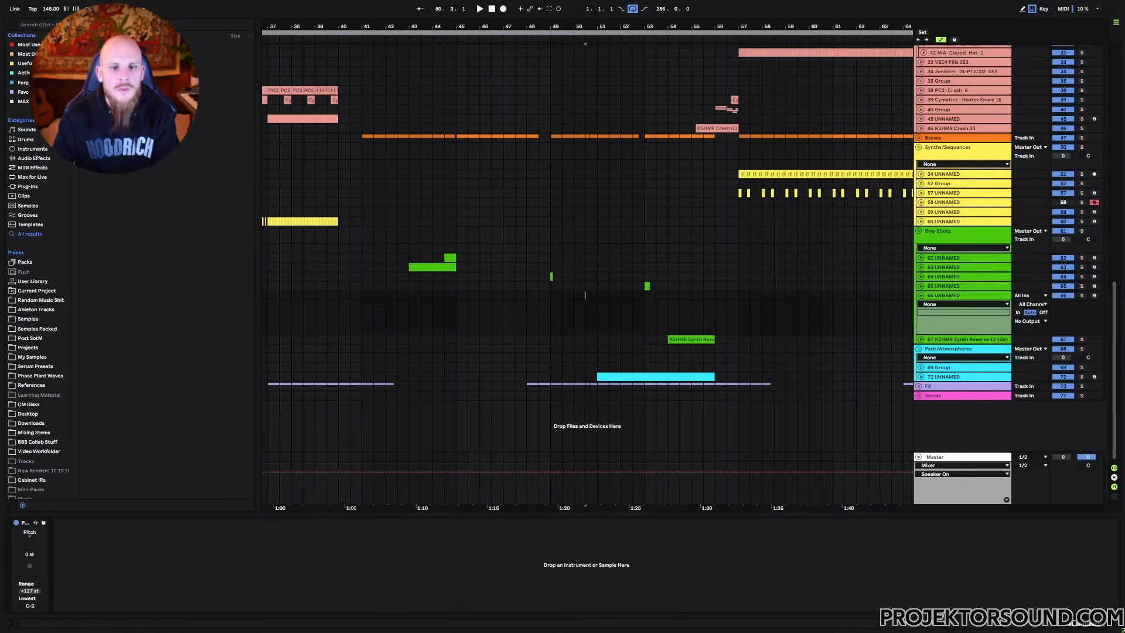
scroll(586, 292, "up", 5)
left_click_drag(579, 298, 627, 299)
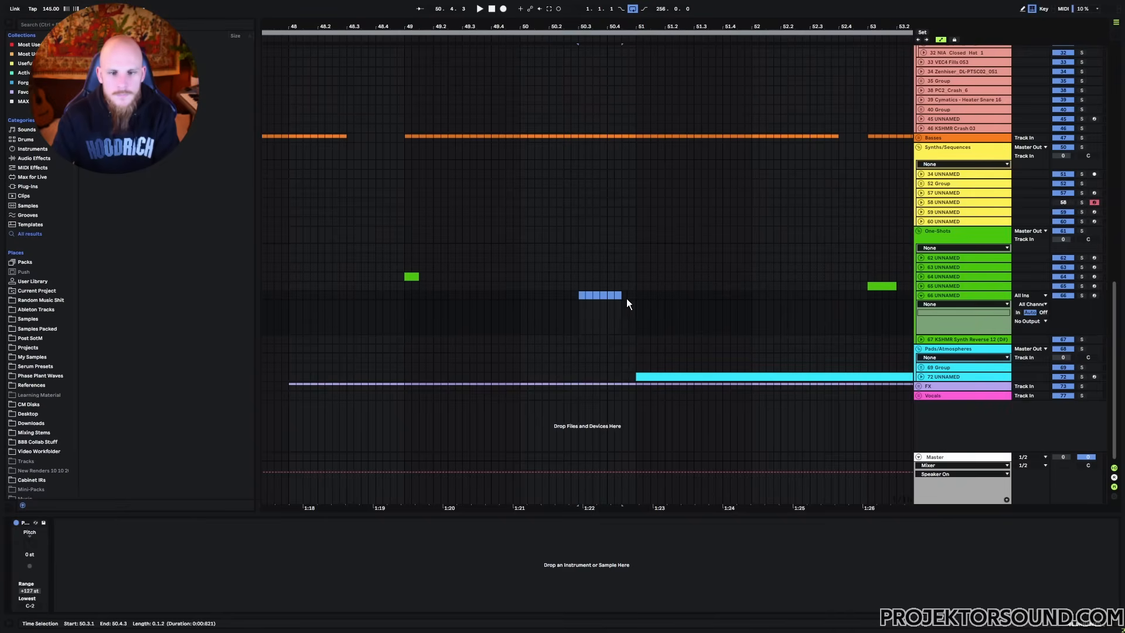
key("ctrl+shift+m")
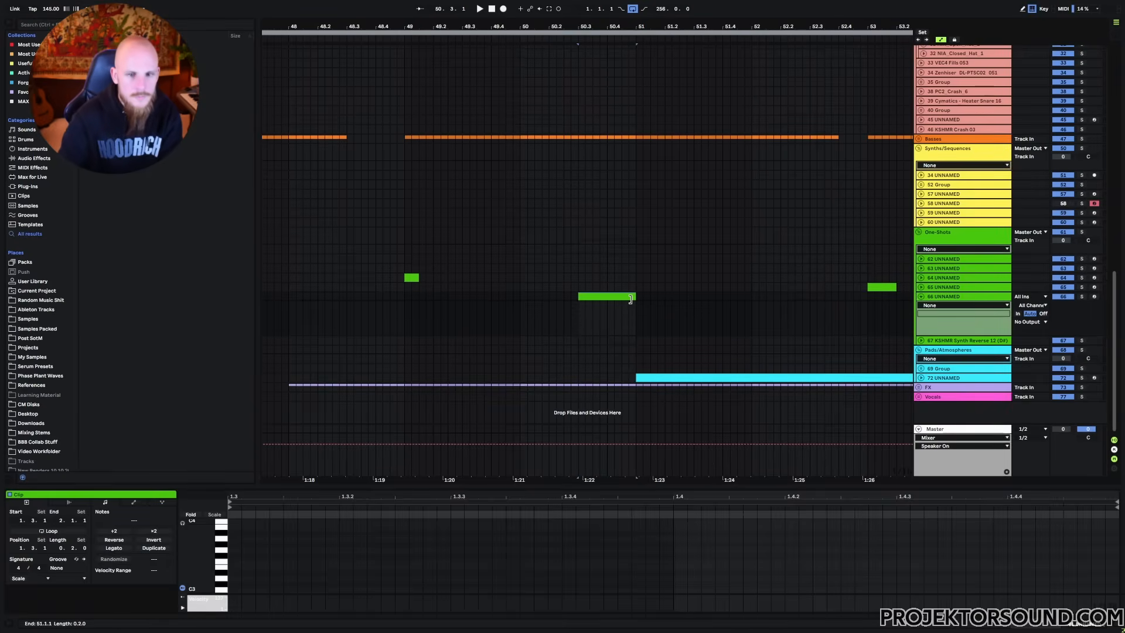
Draw one note spanning the whole clip and transpose it down three octaves to D#0.
double_click(236, 571)
left_click_drag(242, 573, 1117, 586)
key("shift+Down")
key("shift+Down")
key("shift+Down")
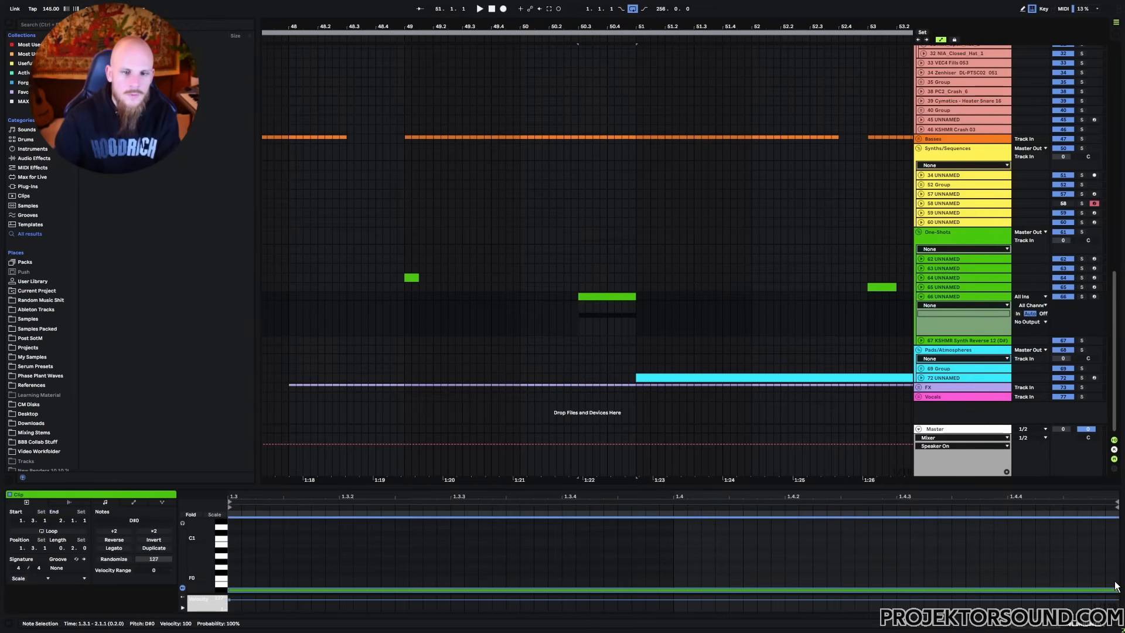
Load the Serum 2 instrument onto the new MIDI track.
right_click(628, 323)
right_click(627, 322)
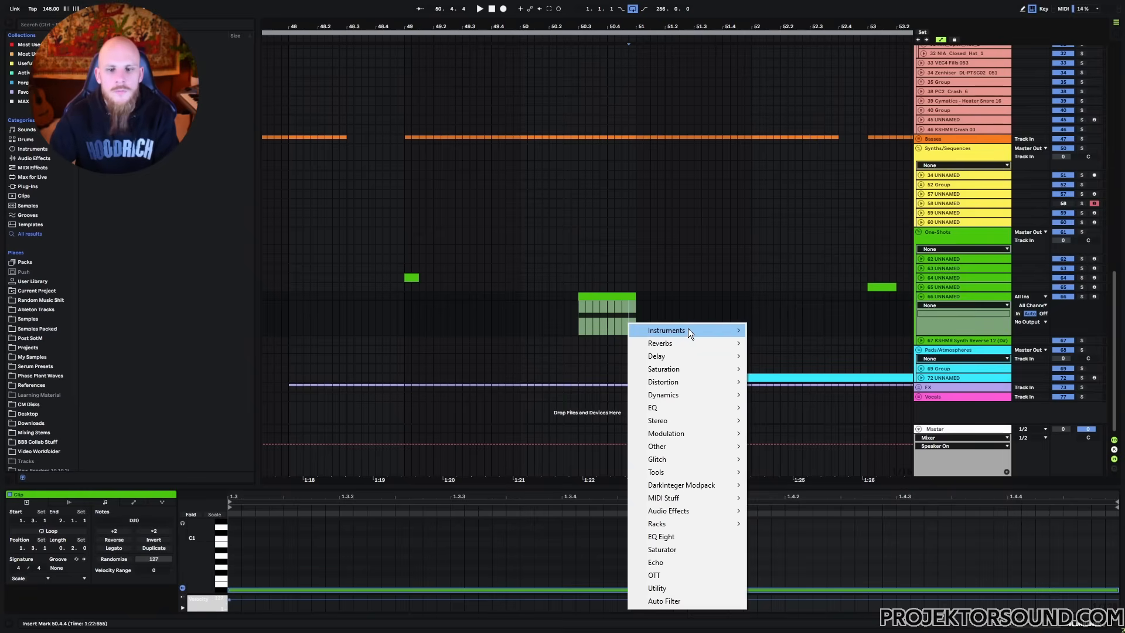
mouse_move(688, 328)
left_click(782, 250)
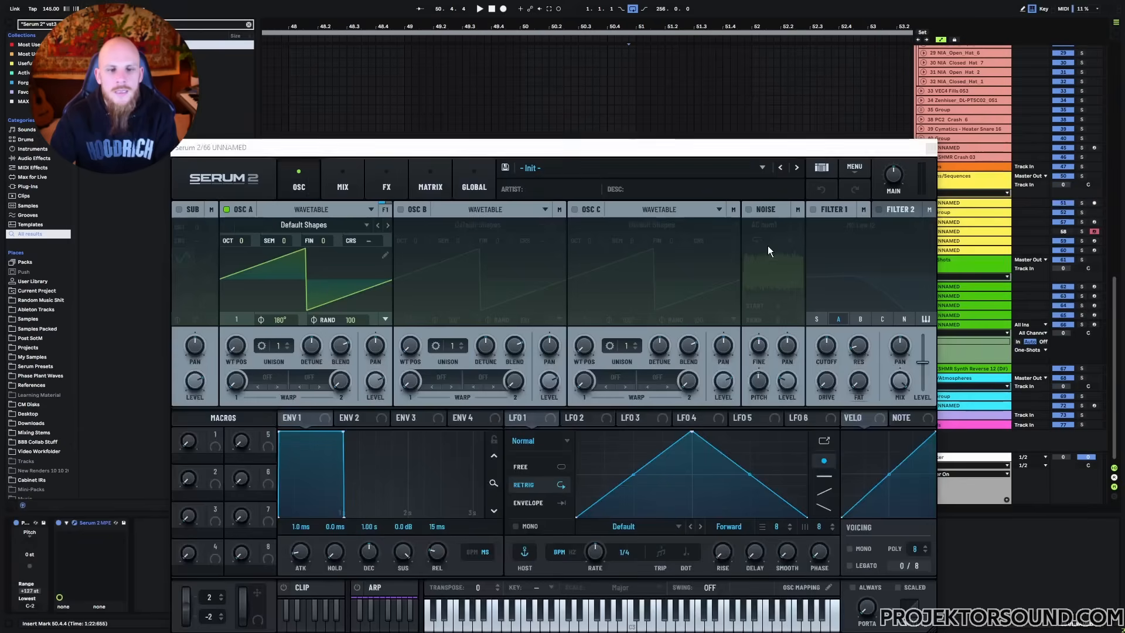
Set oscillator A's wavetable to 0629 from Part 05 of Projektor Tones Pack Vol.2.
left_click(334, 225)
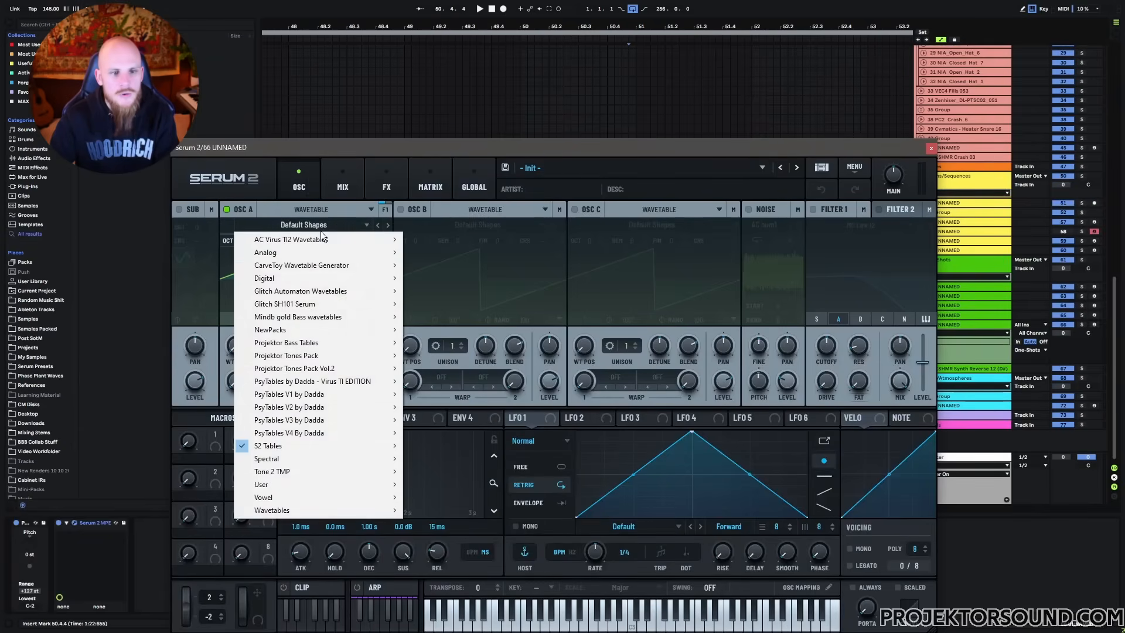
mouse_move(333, 367)
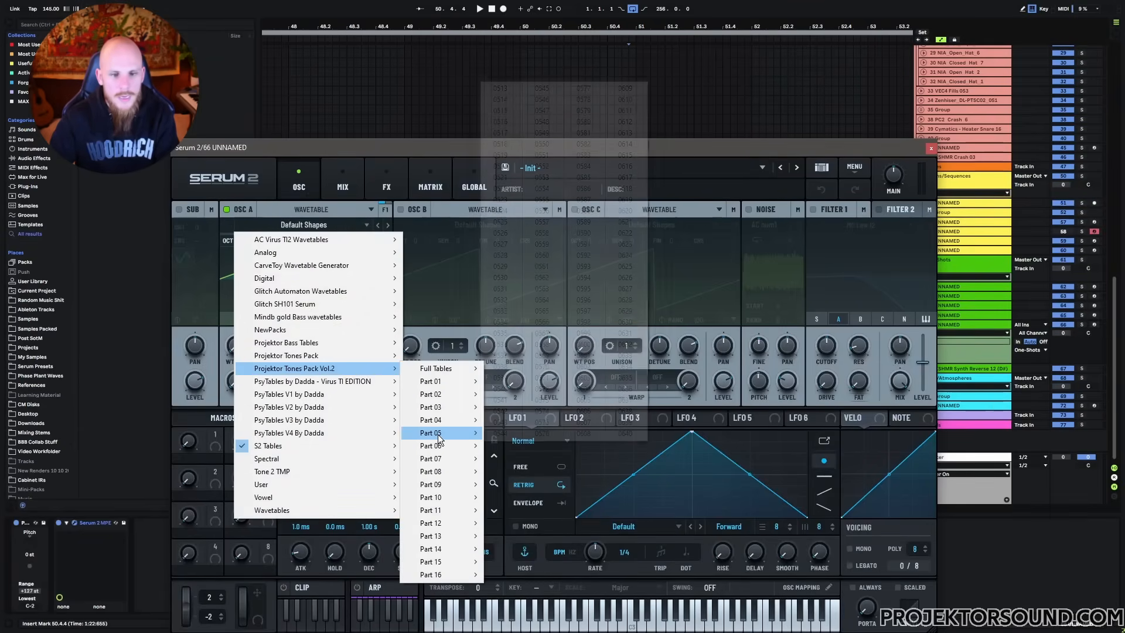
mouse_move(437, 432)
left_click(625, 314)
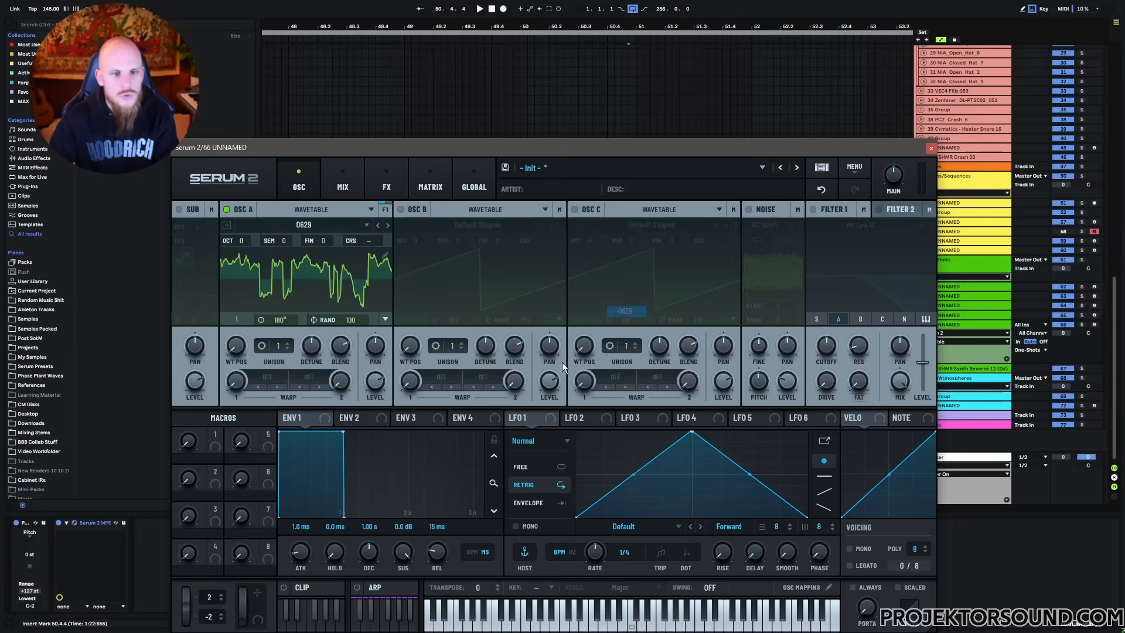
Arm the new track for recording and set the LFO 1 rate to 1/2.
left_click(1092, 324)
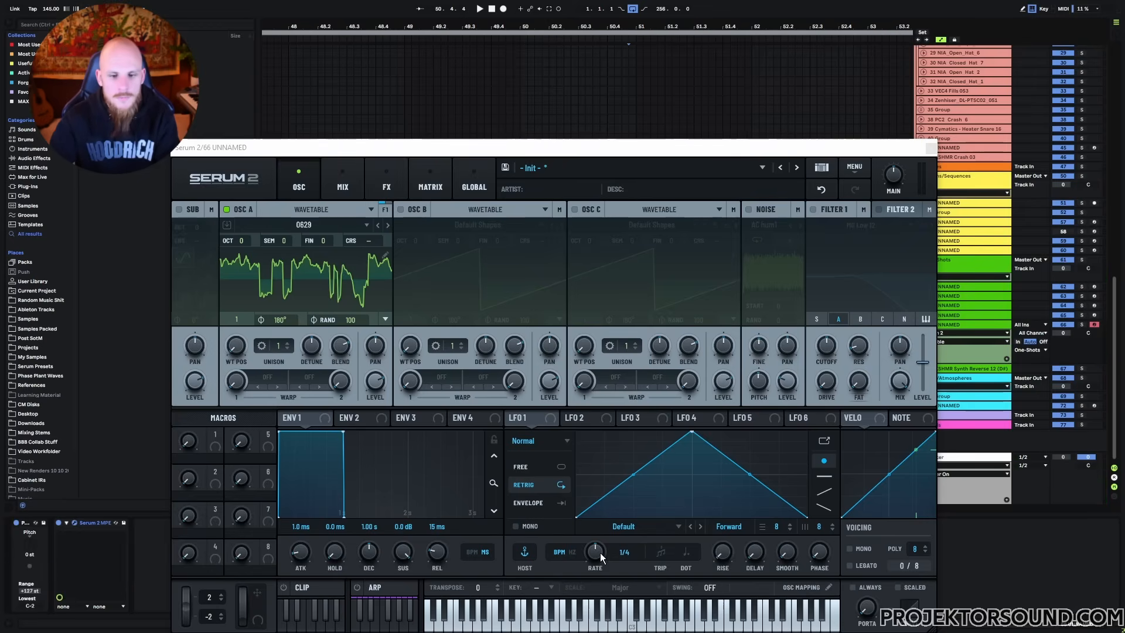
left_click_drag(600, 553, 602, 546)
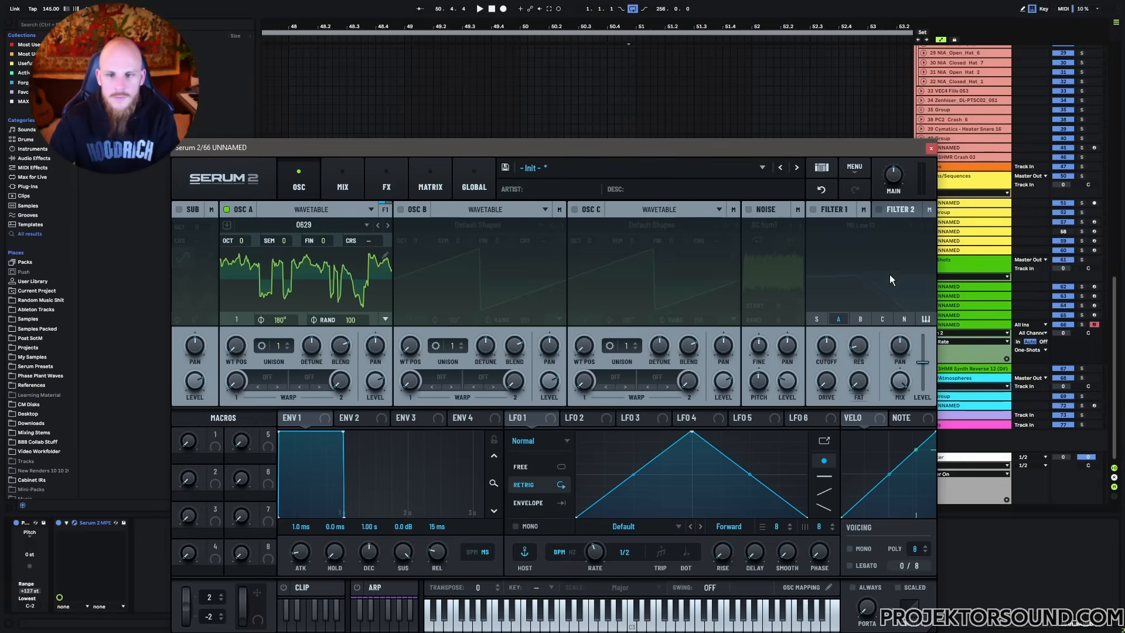
Enable Filter 1 and reshape LFO 1 into a full-height triangle, a half-height triangle and a full-height peak with a vertical attack.
left_click(813, 209)
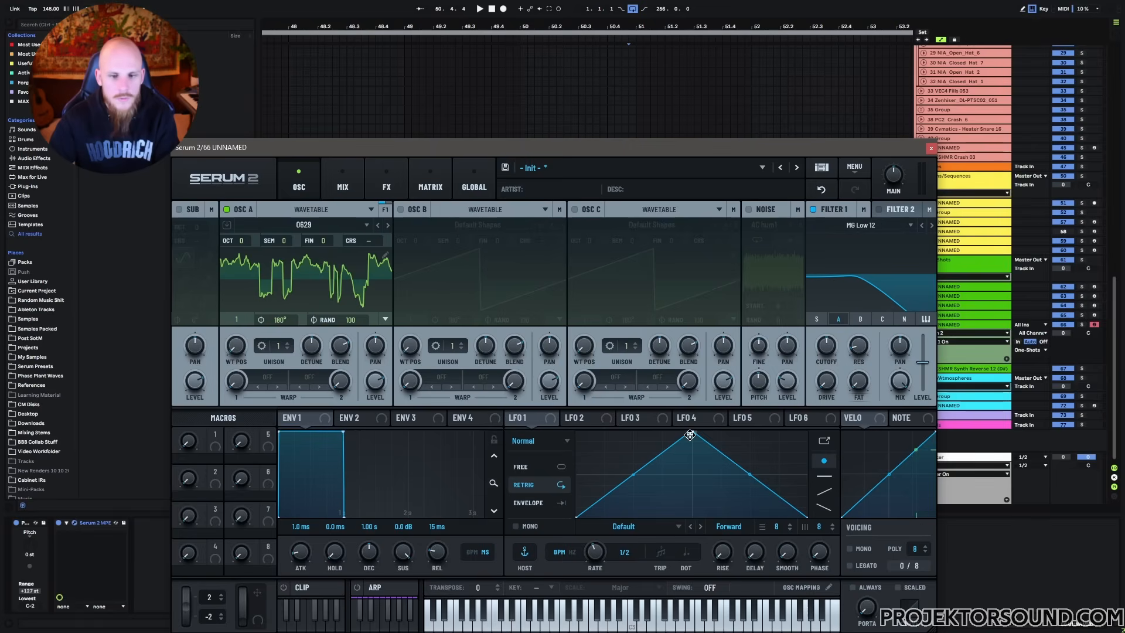
left_click_drag(690, 435, 664, 514)
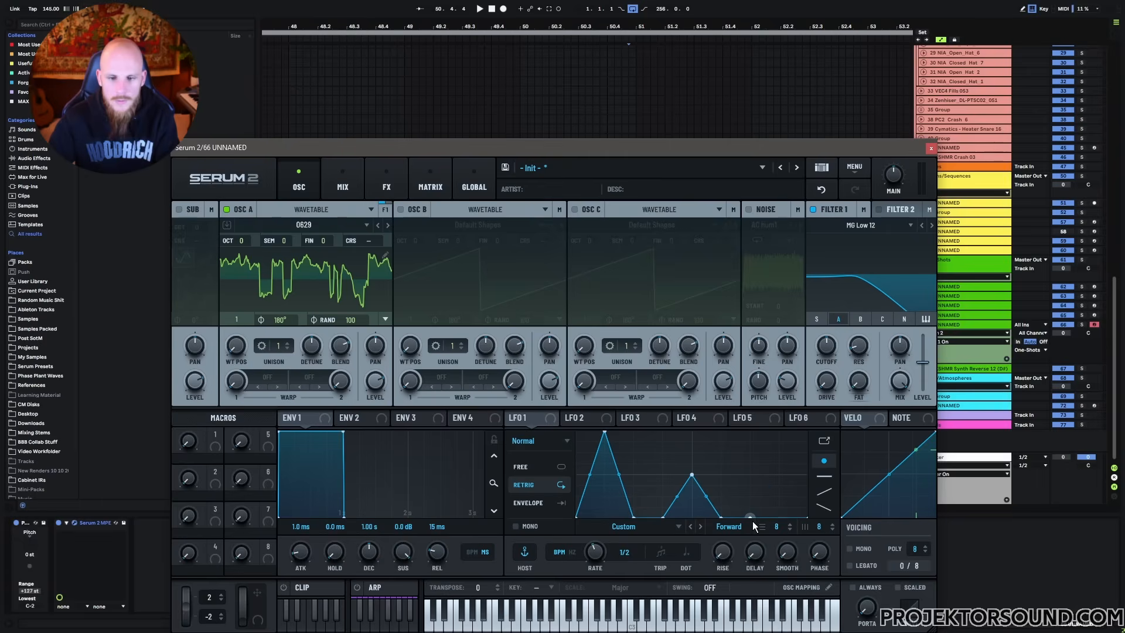
left_click_drag(764, 453, 754, 435)
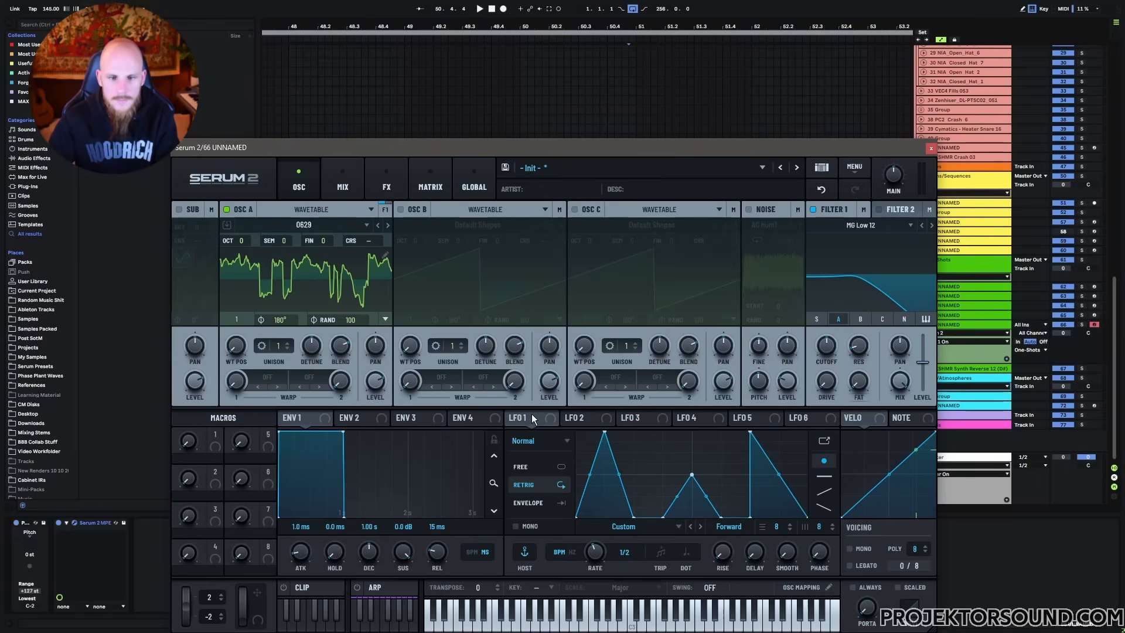
Route LFO 1 to Filter 1's cutoff, then shape LFO 2 as descending ramps ending in a triangle and route it to oscillator A's level.
left_click_drag(533, 419, 826, 347)
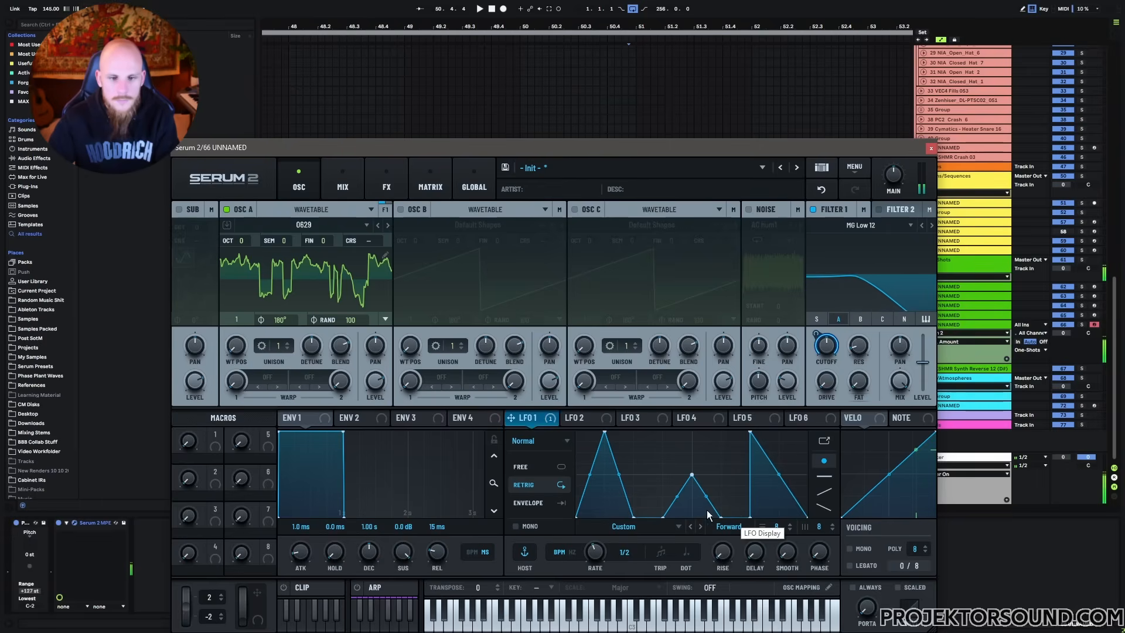
left_click(583, 419)
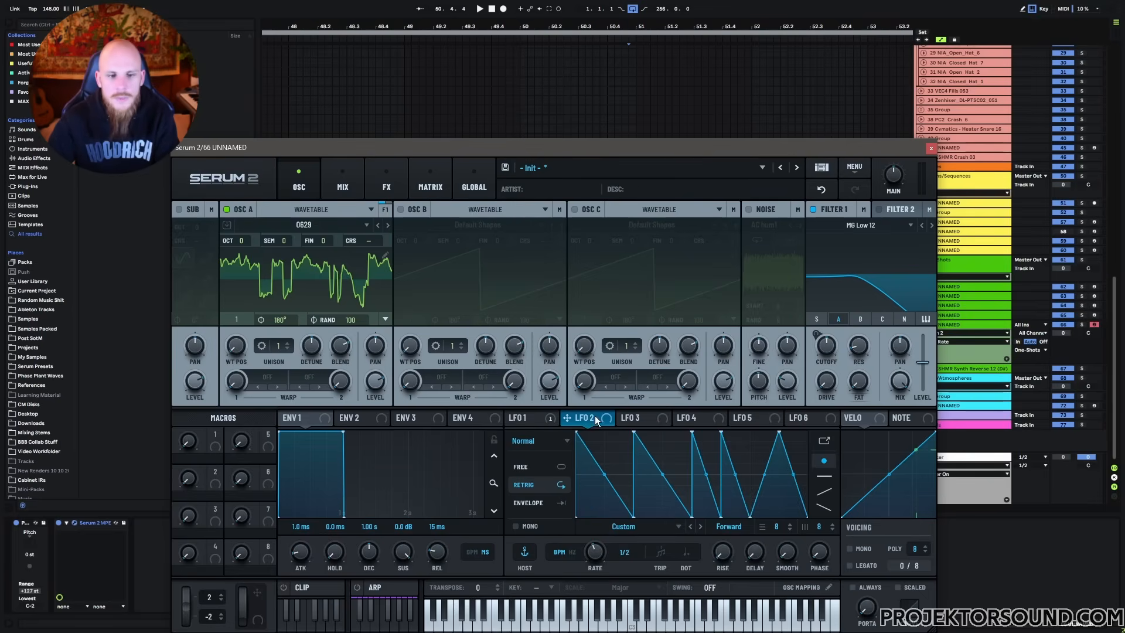
left_click_drag(566, 417, 375, 381)
key("e")
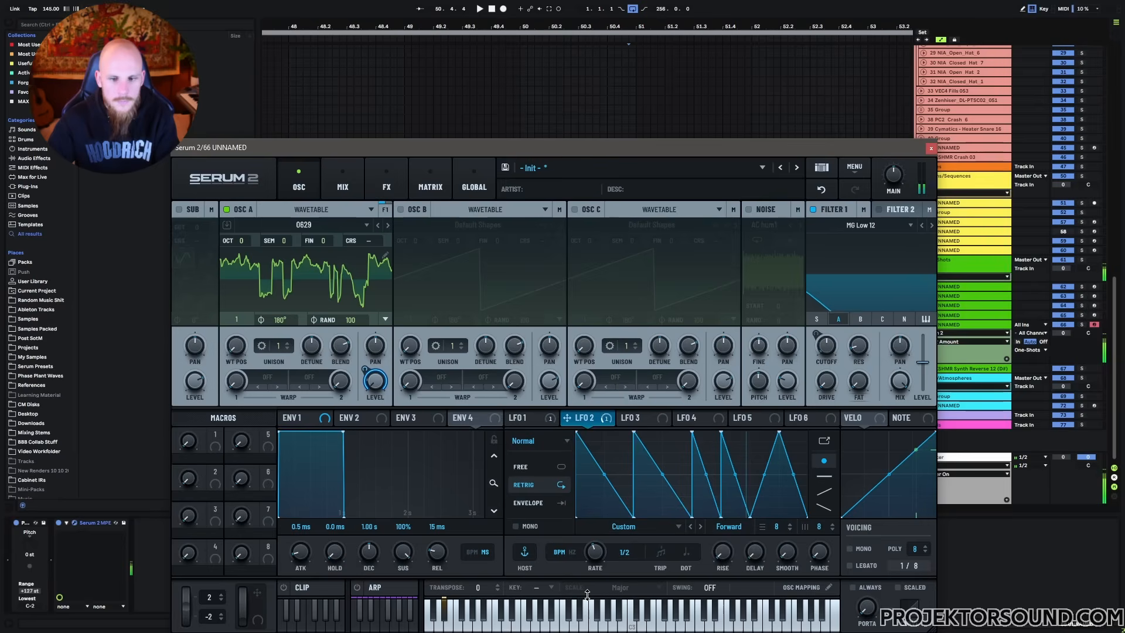
Reshape LFO 1's middle section by adding a low peak before the central peak and a curved peak after it.
left_click(527, 418)
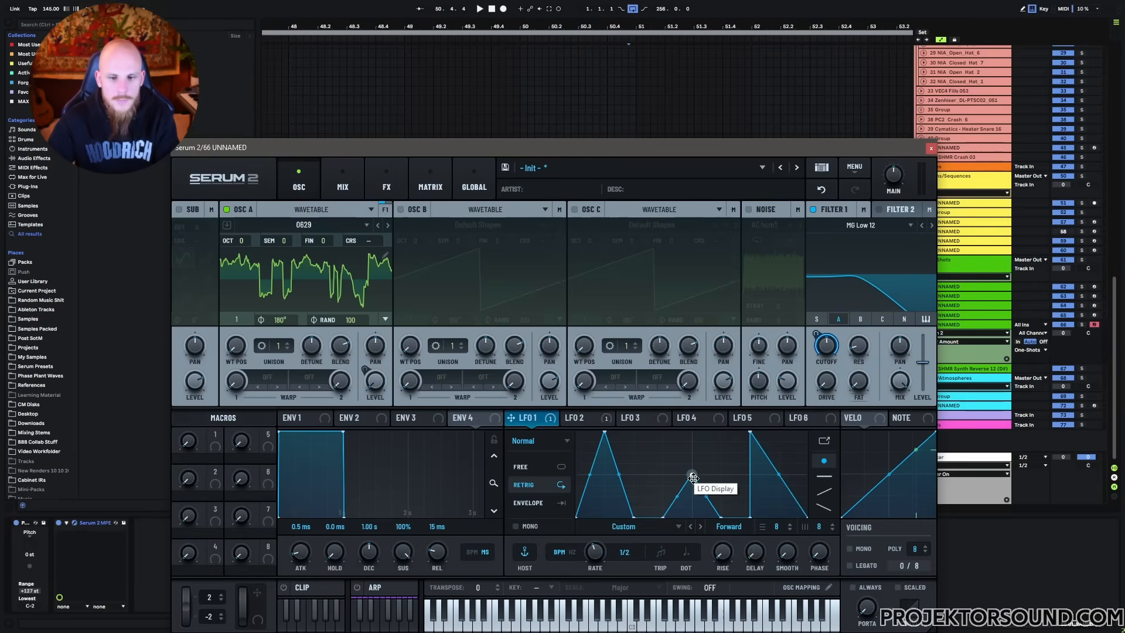
left_click_drag(722, 515, 723, 453)
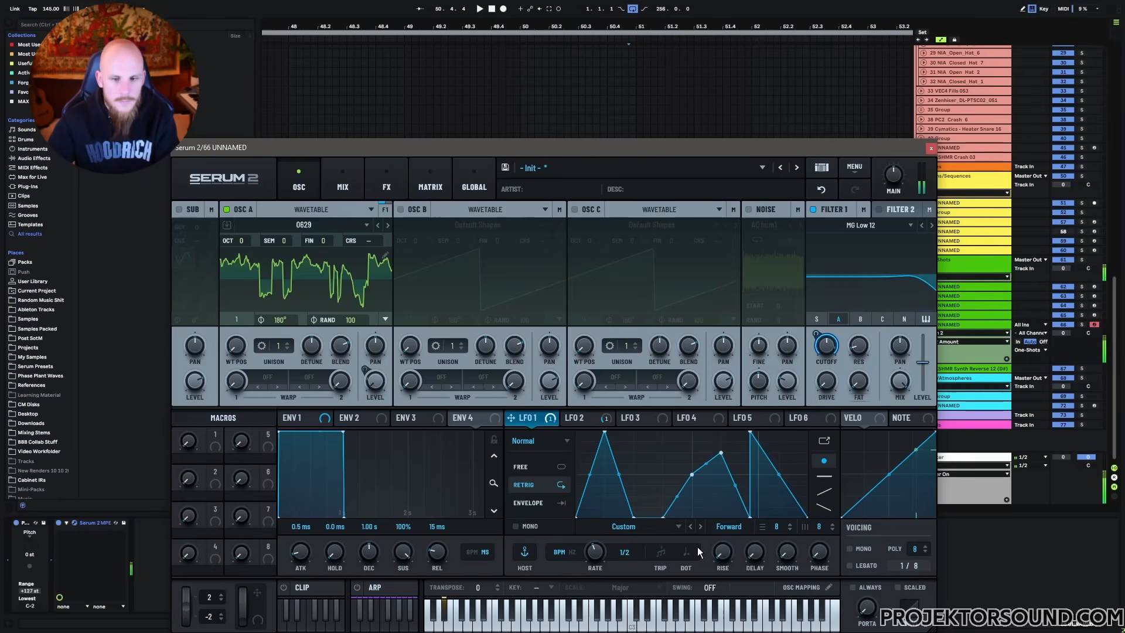
left_click_drag(735, 484, 734, 456)
left_click_drag(644, 456, 643, 491)
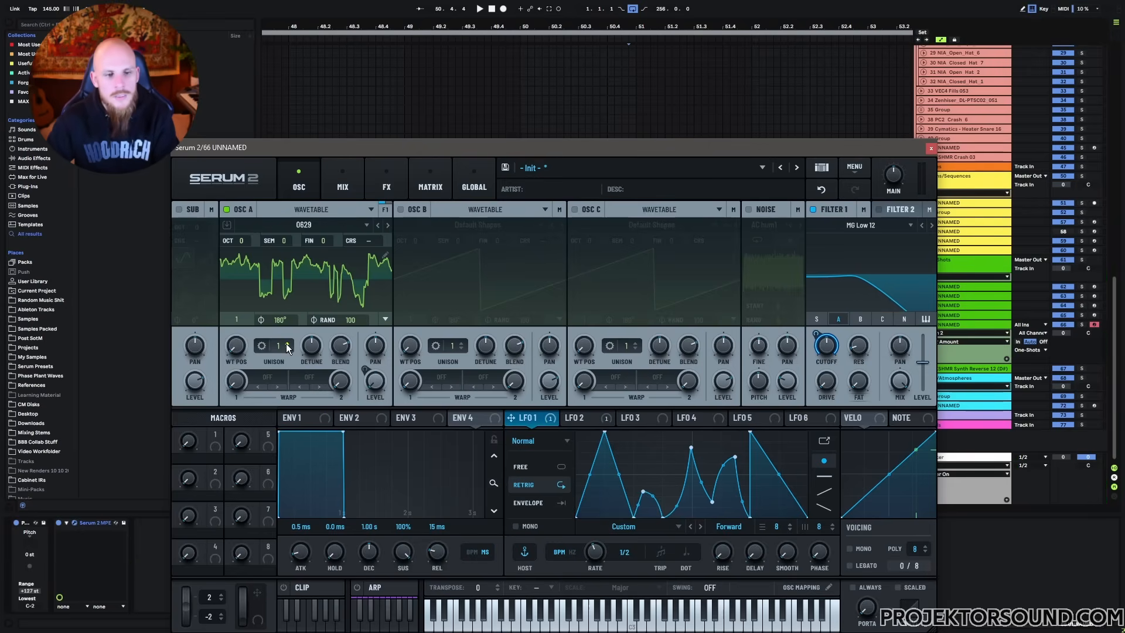
Set oscillator A's unison to 5 voices and add a Bode effect to the main FX chain.
left_click_drag(280, 345, 307, 399)
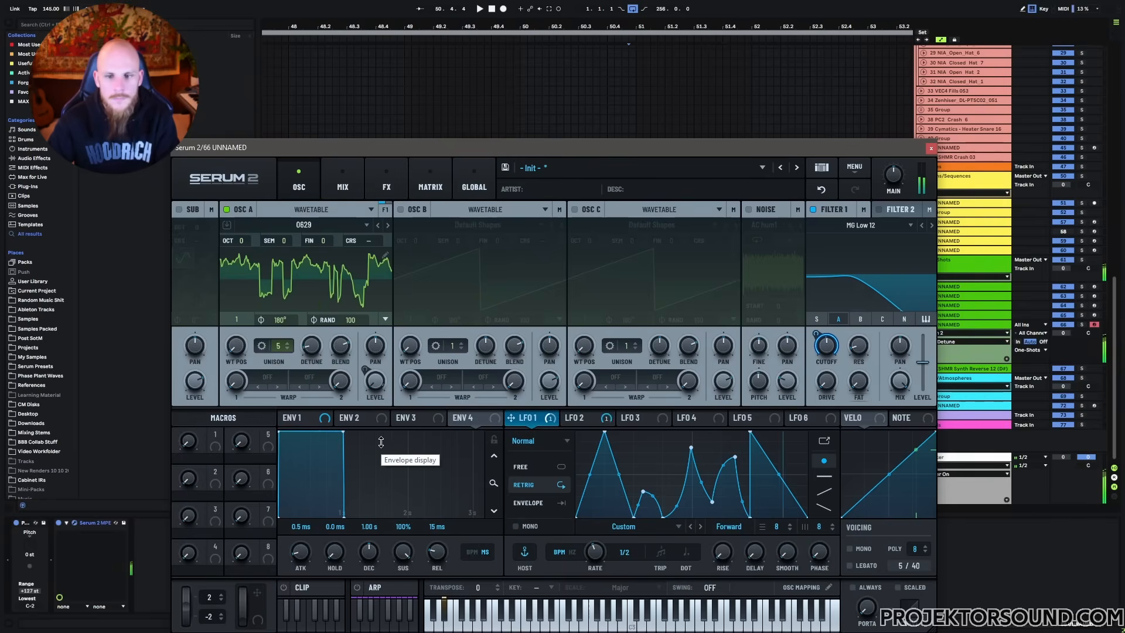
left_click(357, 185)
left_click(386, 185)
left_click(183, 231)
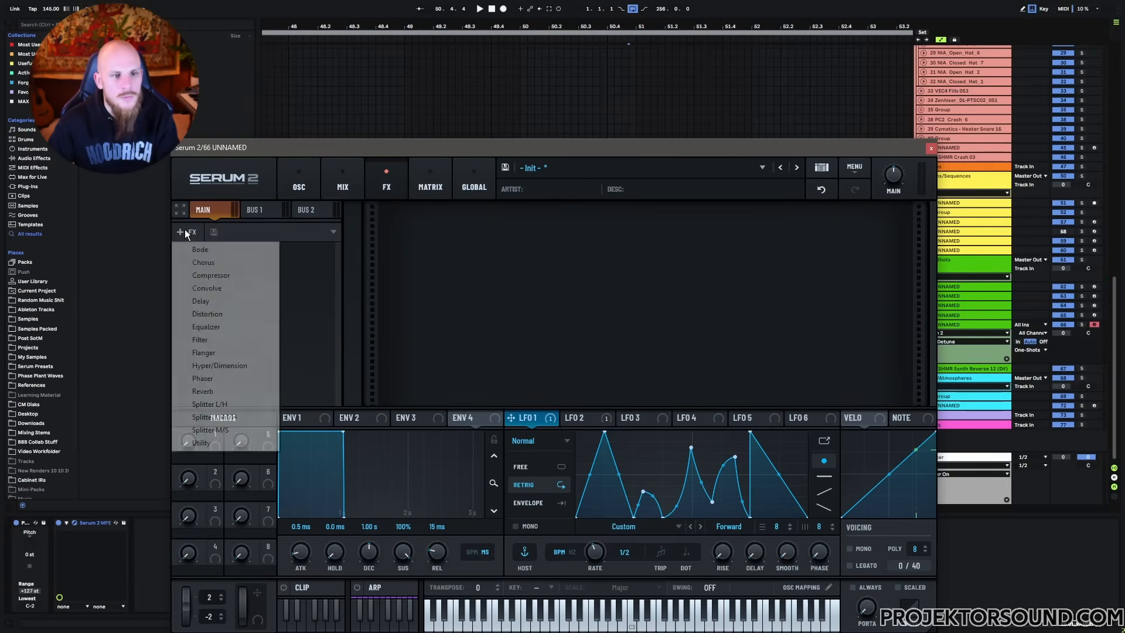
left_click(214, 250)
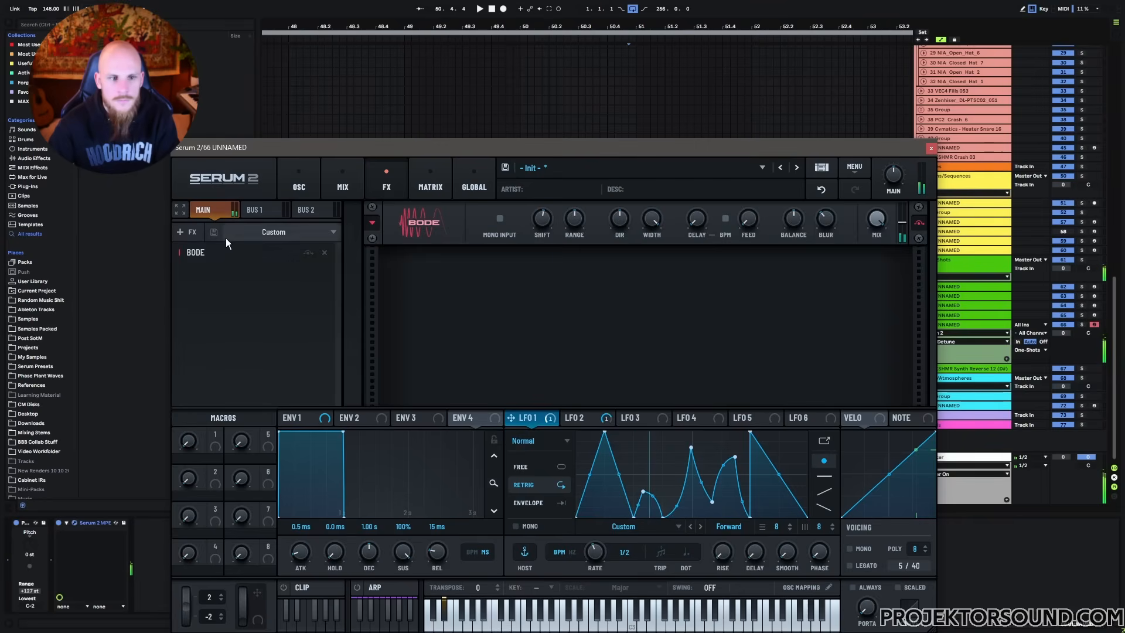
Add a compressor after the Bode effect, switch it to multiband mode and set its gain to 8.5 dB.
left_click(186, 232)
left_click(199, 276)
left_click(486, 297)
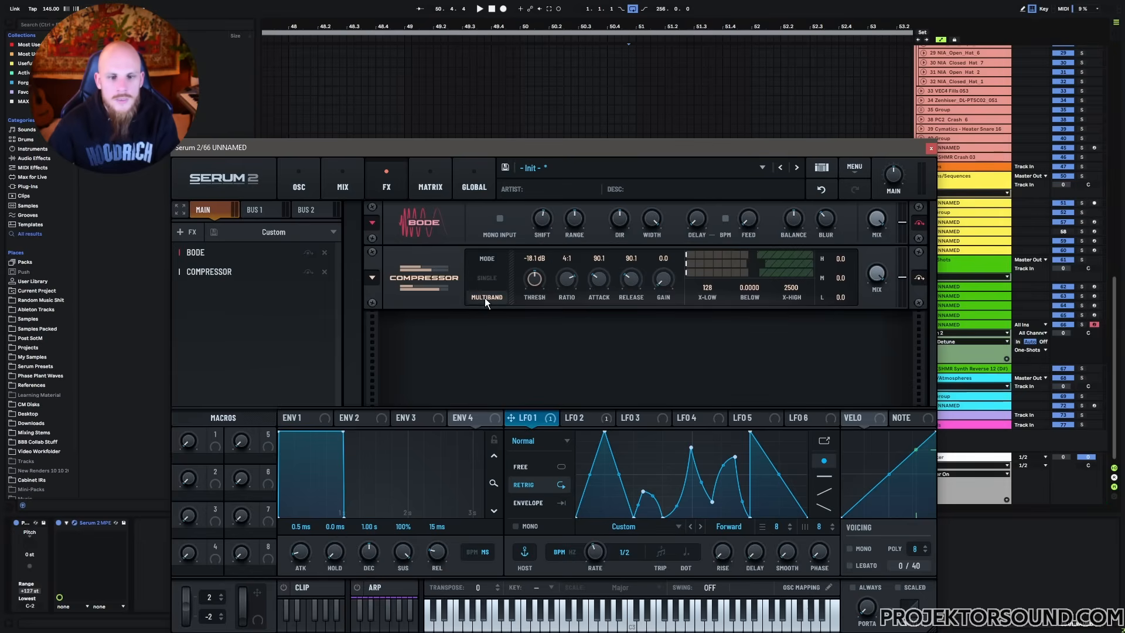
left_click_drag(764, 297, 744, 174)
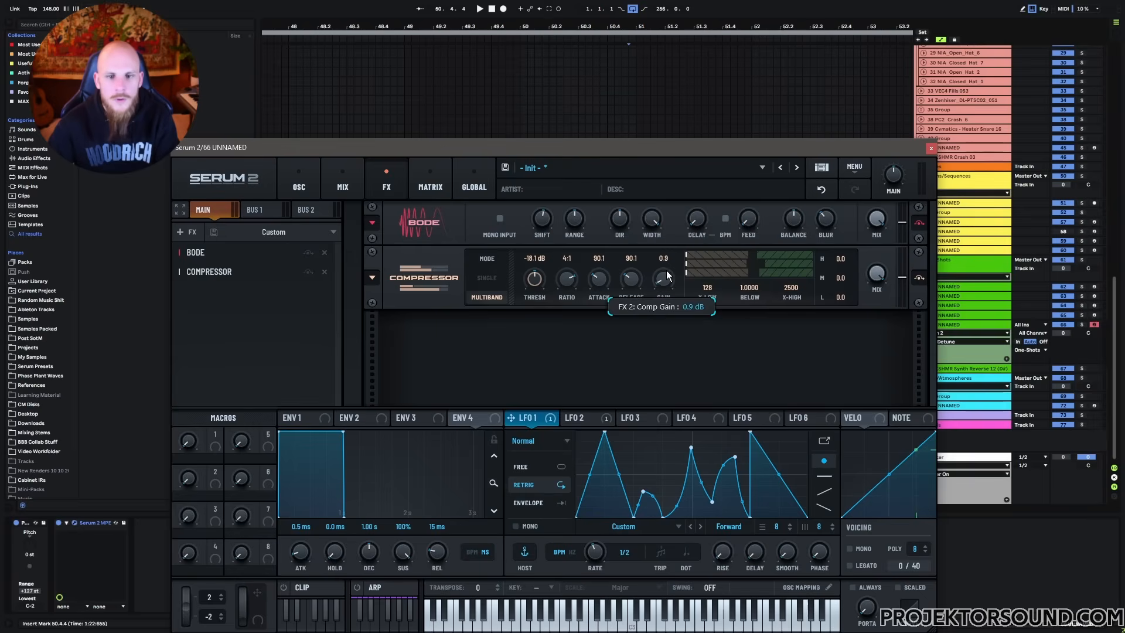
key("e")
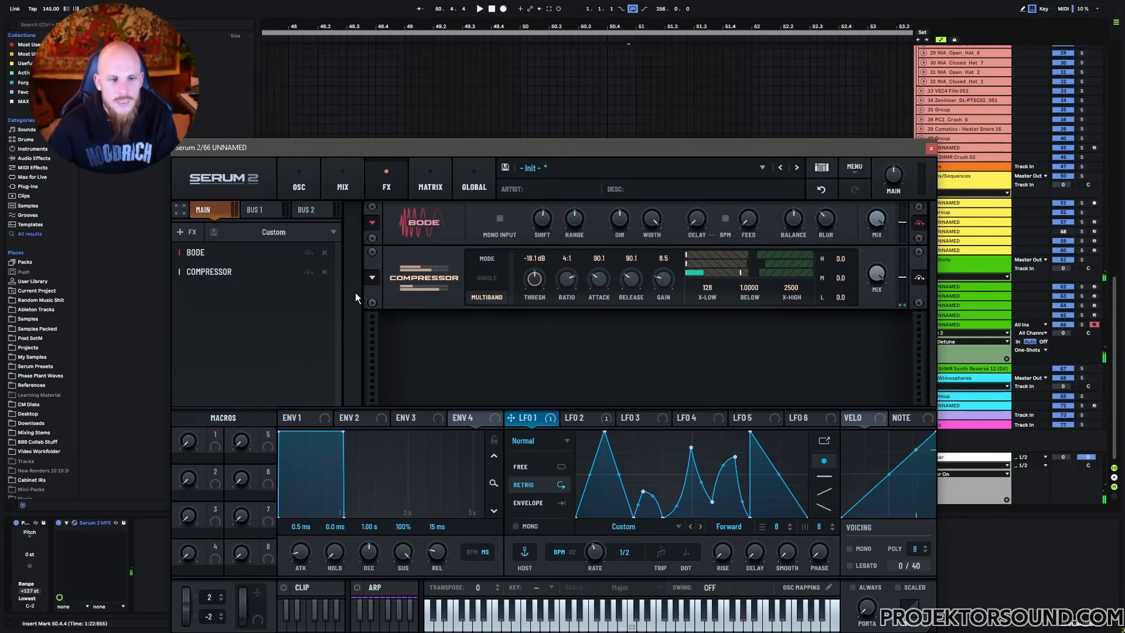
Add a filter effect of the Diffusor type and place it before the compressor in the FX chain.
left_click(191, 233)
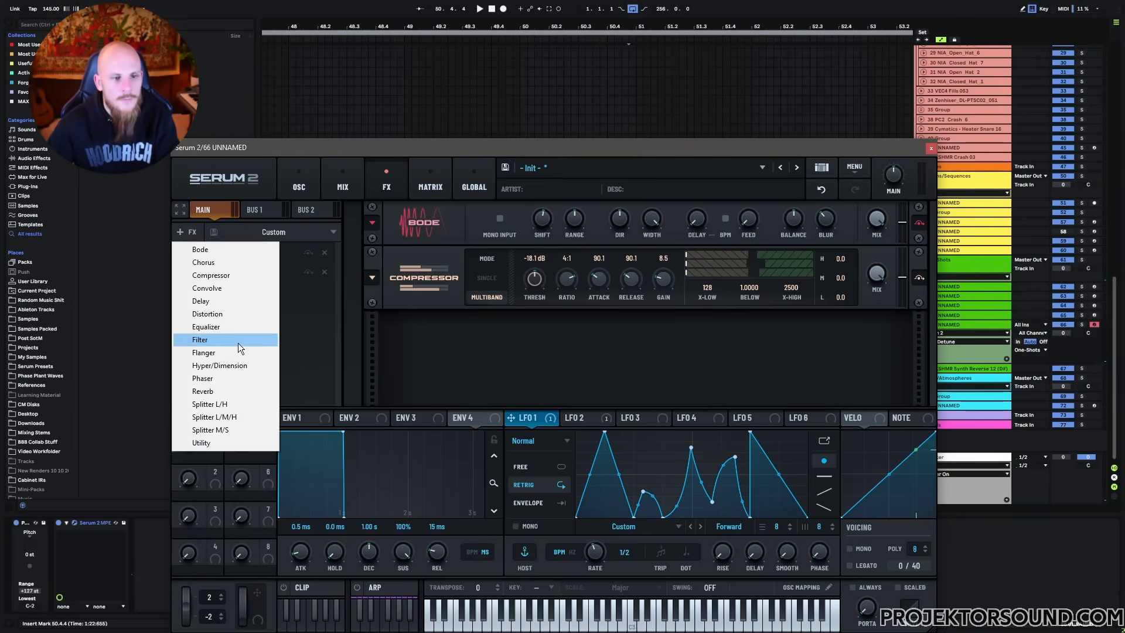
left_click(203, 342)
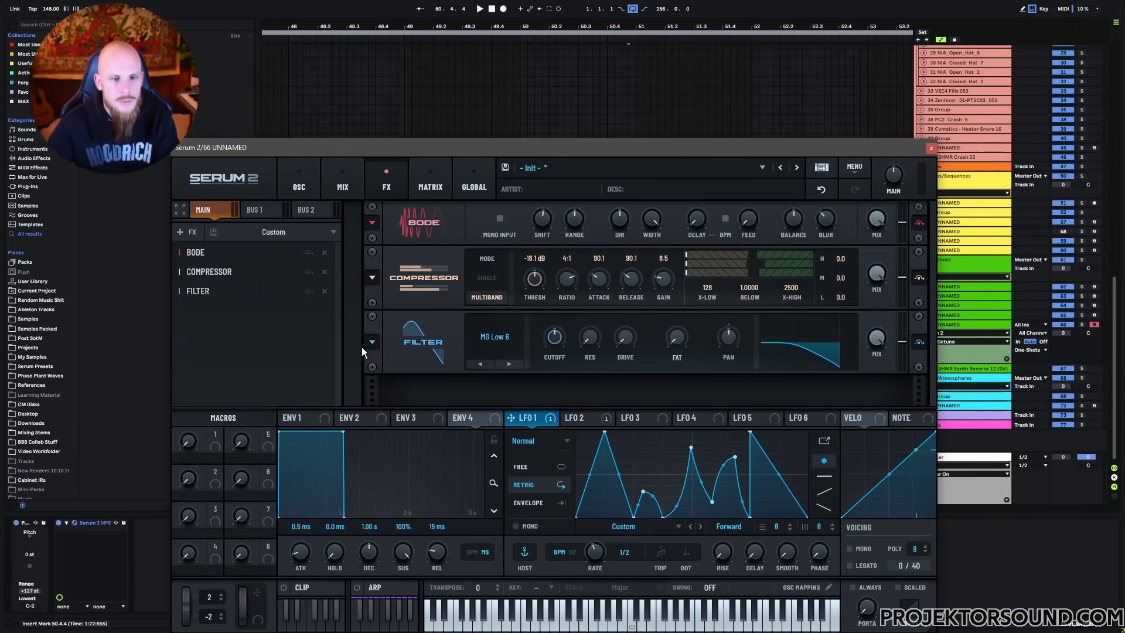
left_click(472, 344)
mouse_move(498, 418)
left_click(609, 438)
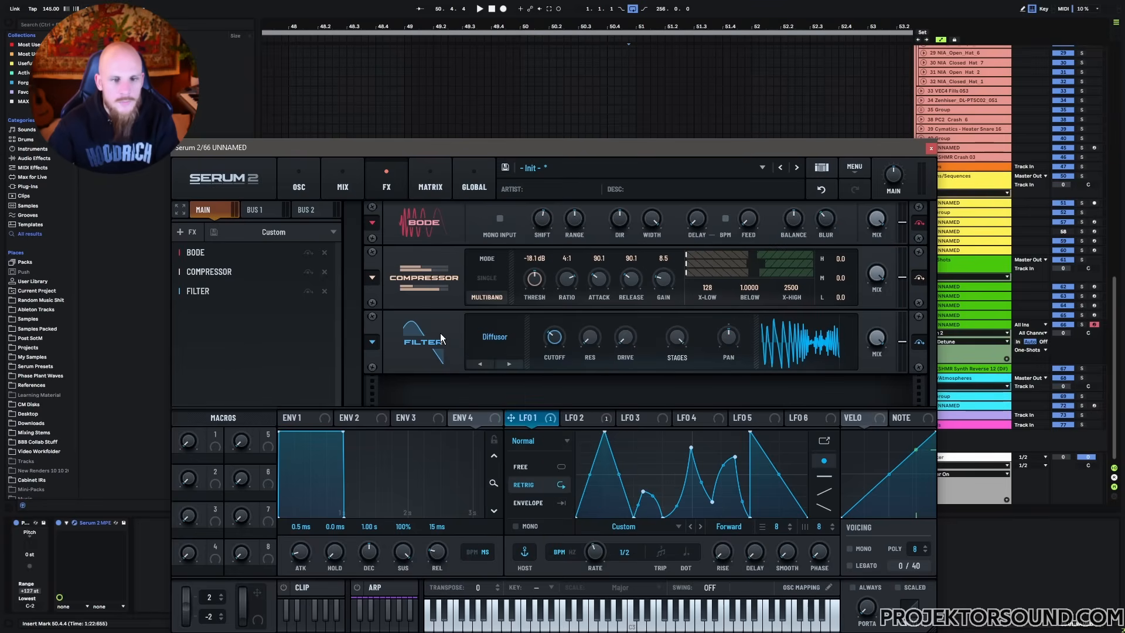
left_click_drag(220, 286, 209, 264)
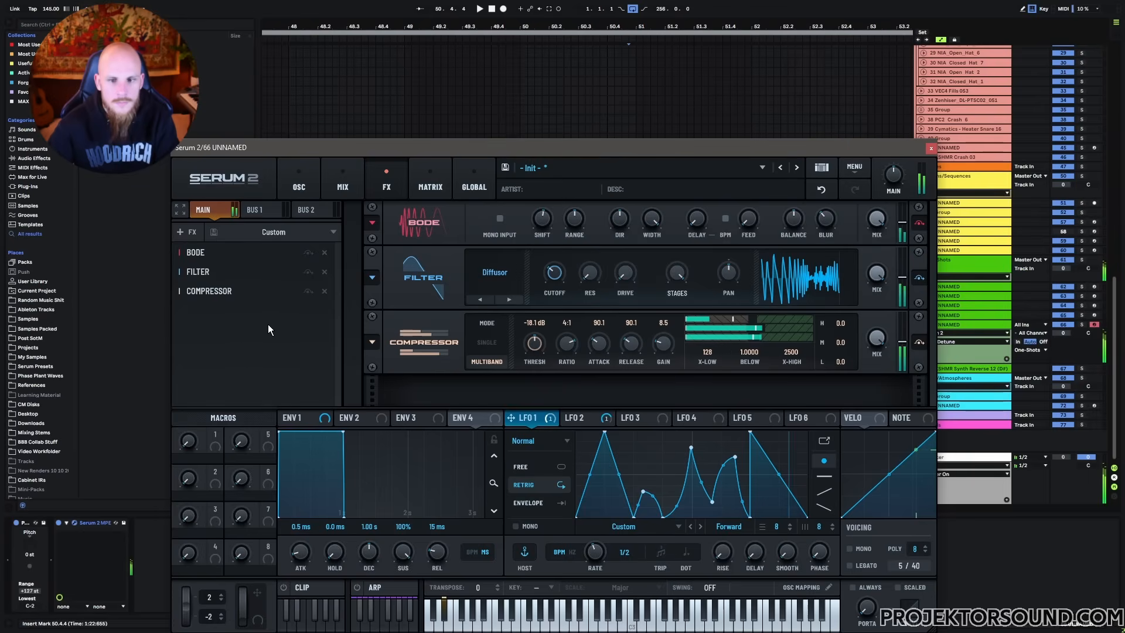
Add a distortion effect after the compressor and set its type to Overdrive.
left_click(187, 232)
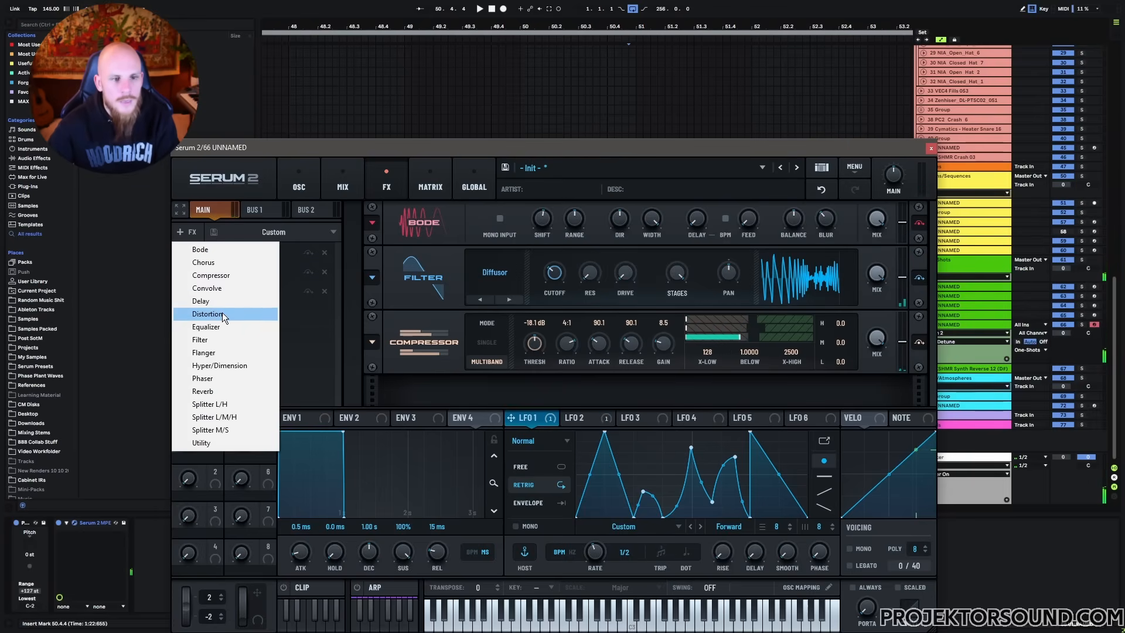
left_click(221, 315)
left_click(498, 385)
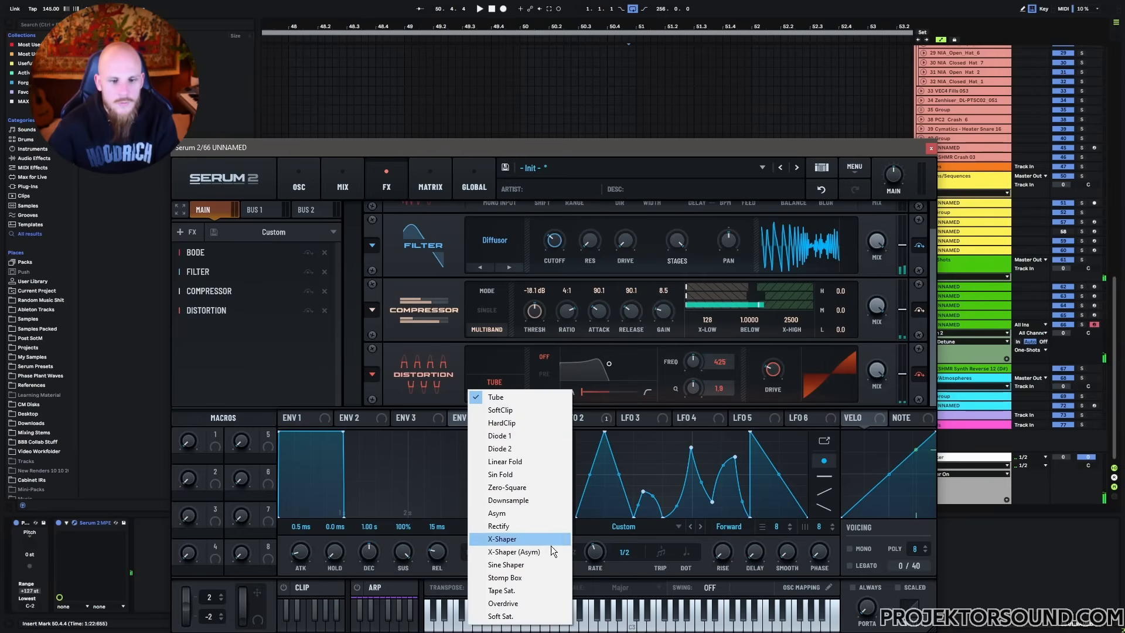
left_click(495, 605)
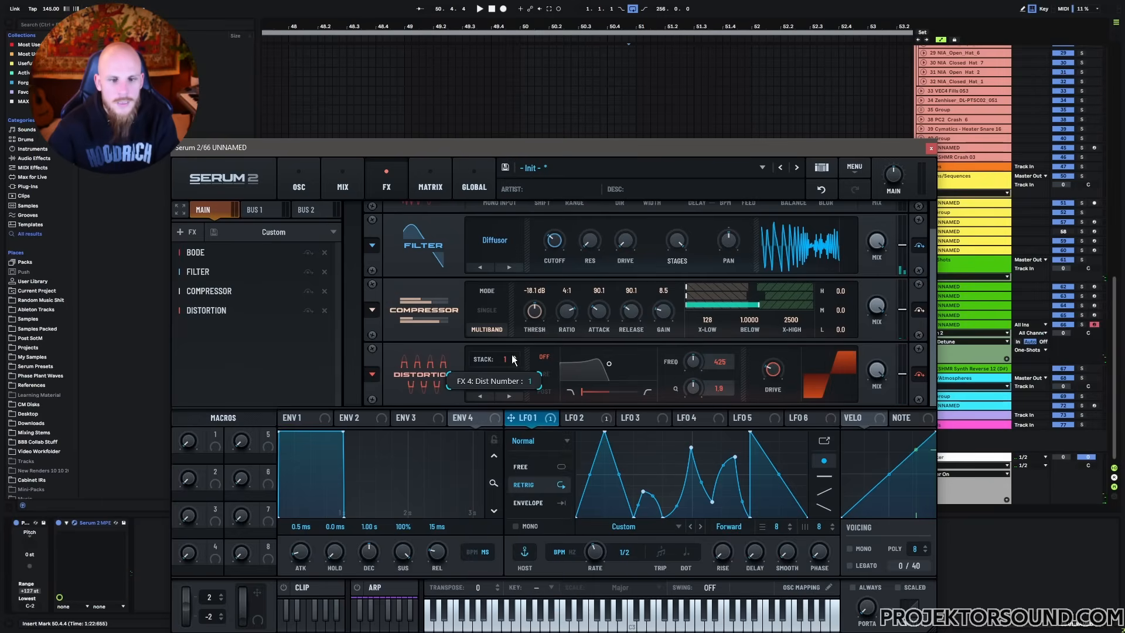
left_click_drag(517, 336, 517, 332)
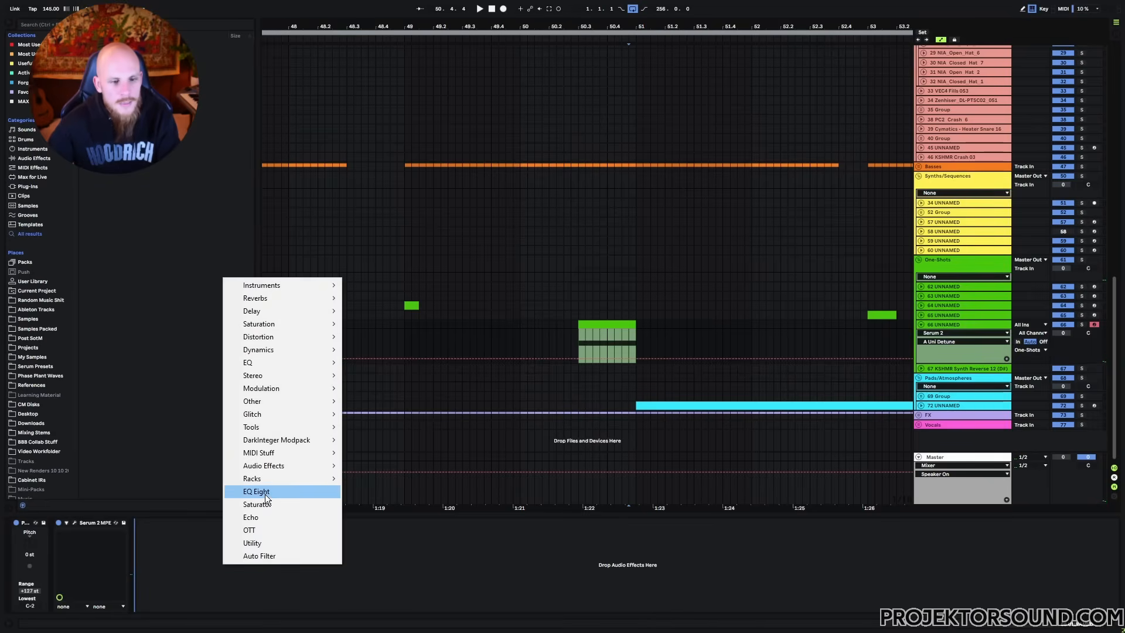
Insert EQ Eight with its low cut at 100 Hz after Serum 2, followed by EchoBoyJr with a dotted 1/8 echo and more feedback.
left_click(265, 493)
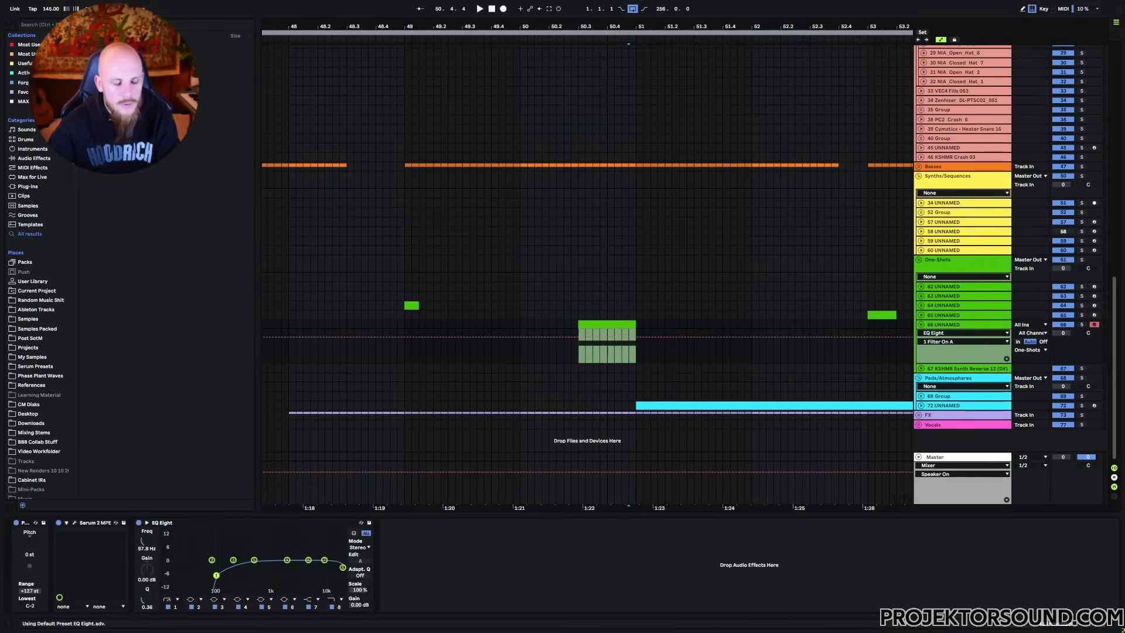
right_click(465, 573)
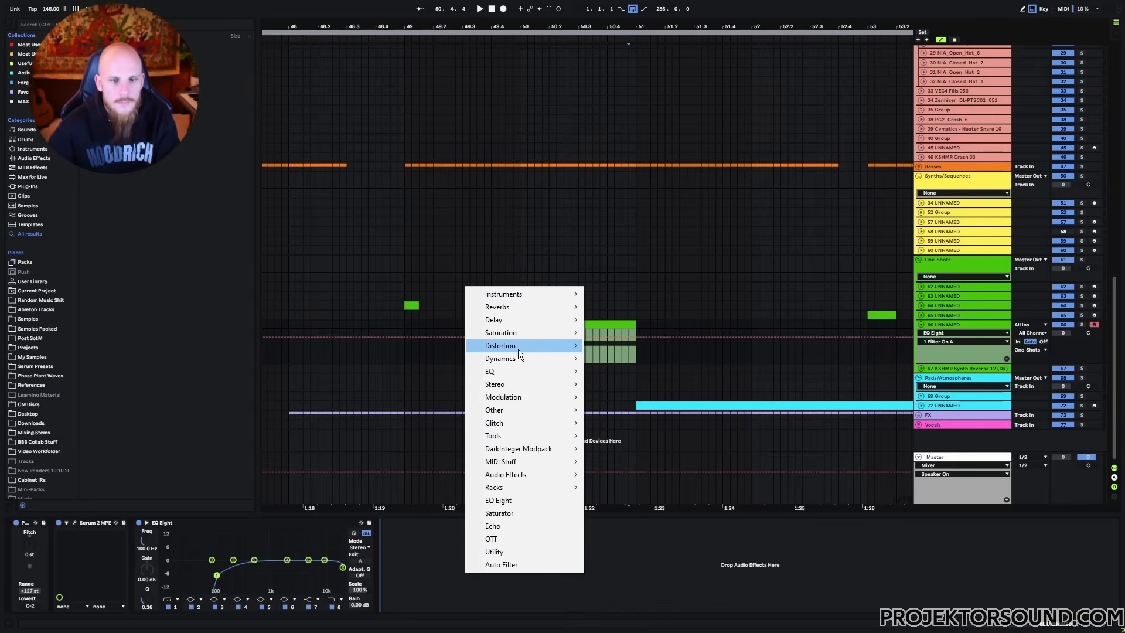
mouse_move(514, 317)
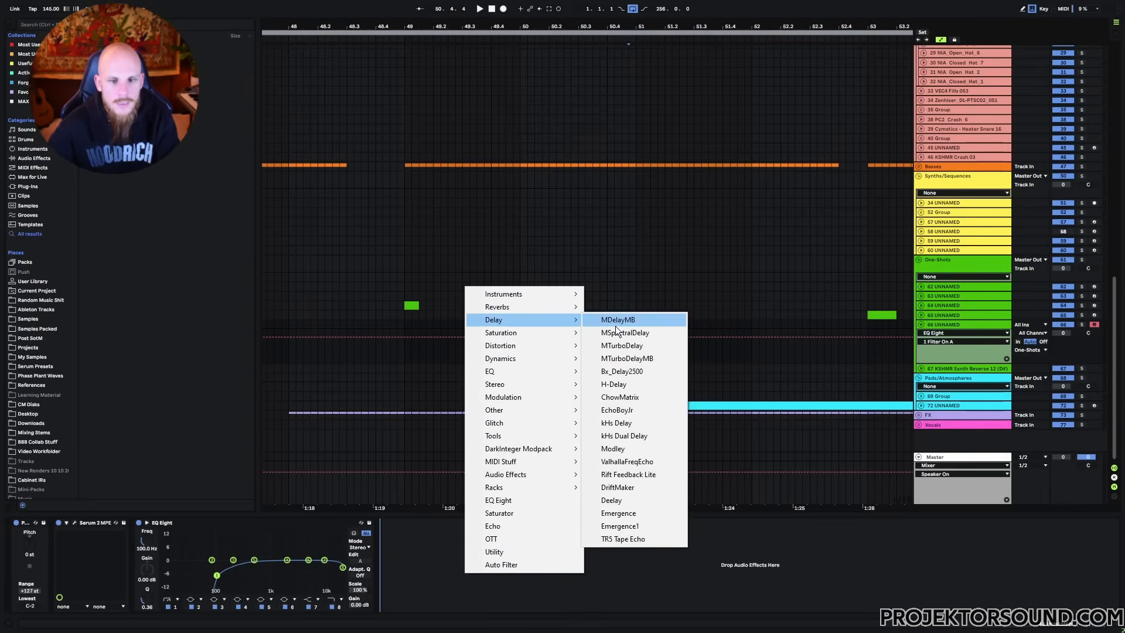
left_click(621, 409)
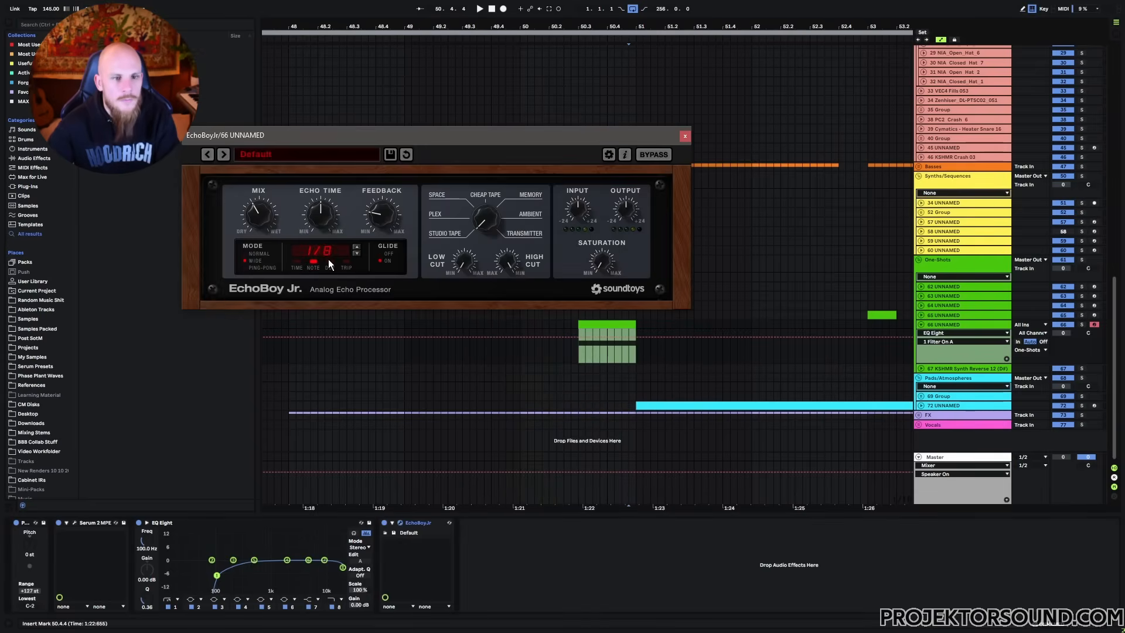
left_click_drag(501, 219, 491, 199)
left_click(263, 217)
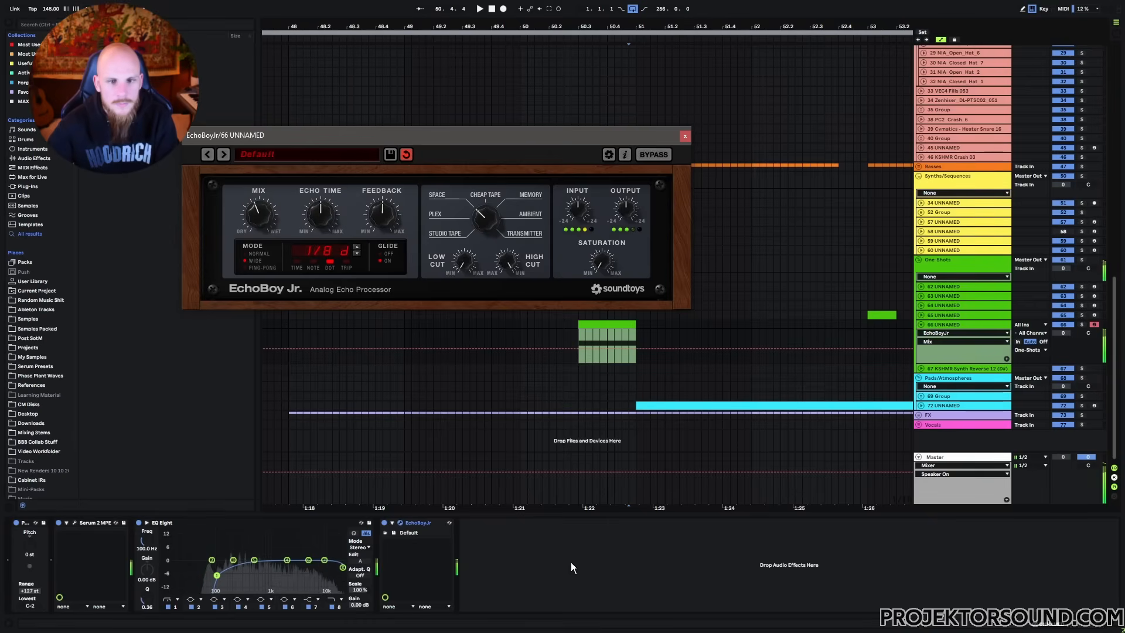
Insert MTurboReverb after EchoBoyJr with the Antovo studio preset, set its dry/wet to 16.8%, and close both plug-in windows.
left_click(498, 565)
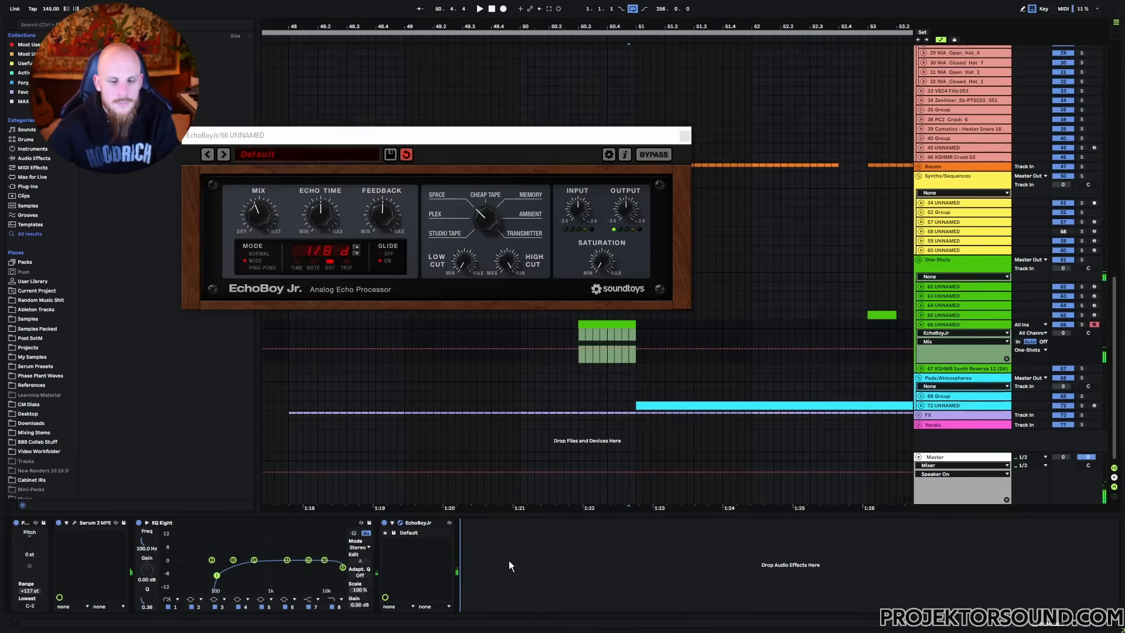
right_click(522, 560)
mouse_move(544, 286)
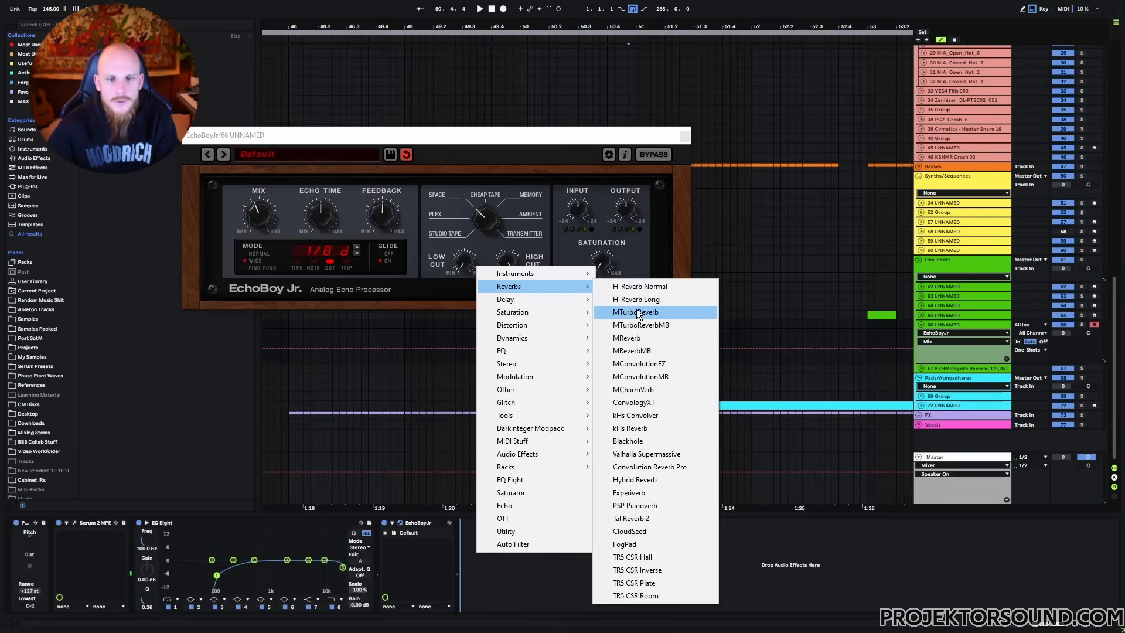
left_click(645, 311)
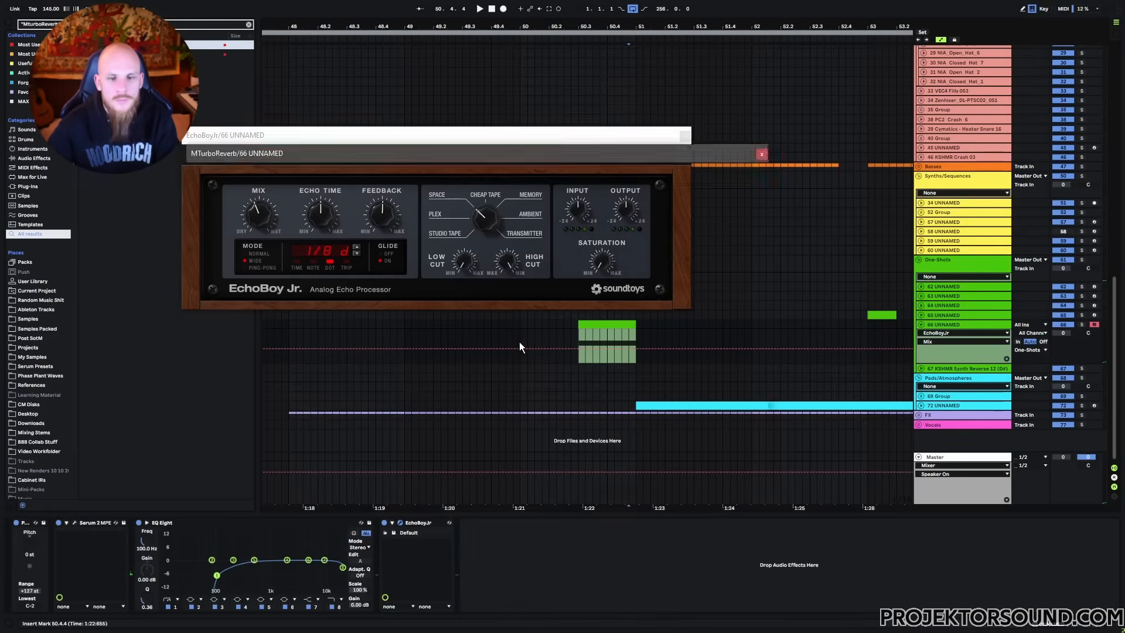
left_click(300, 298)
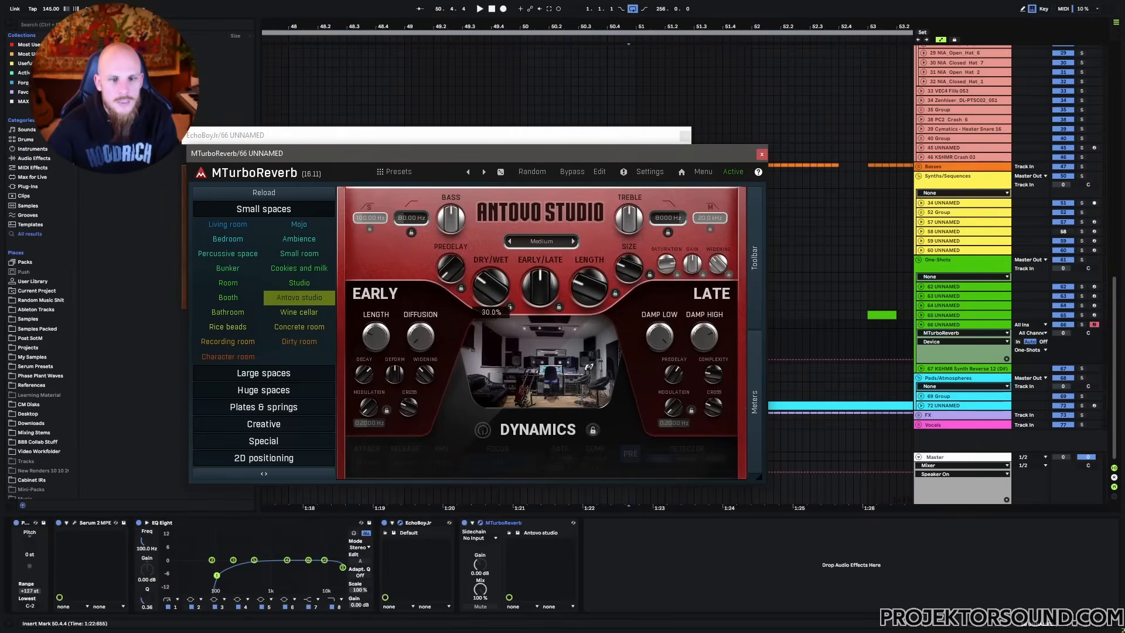
left_click_drag(490, 285, 491, 308)
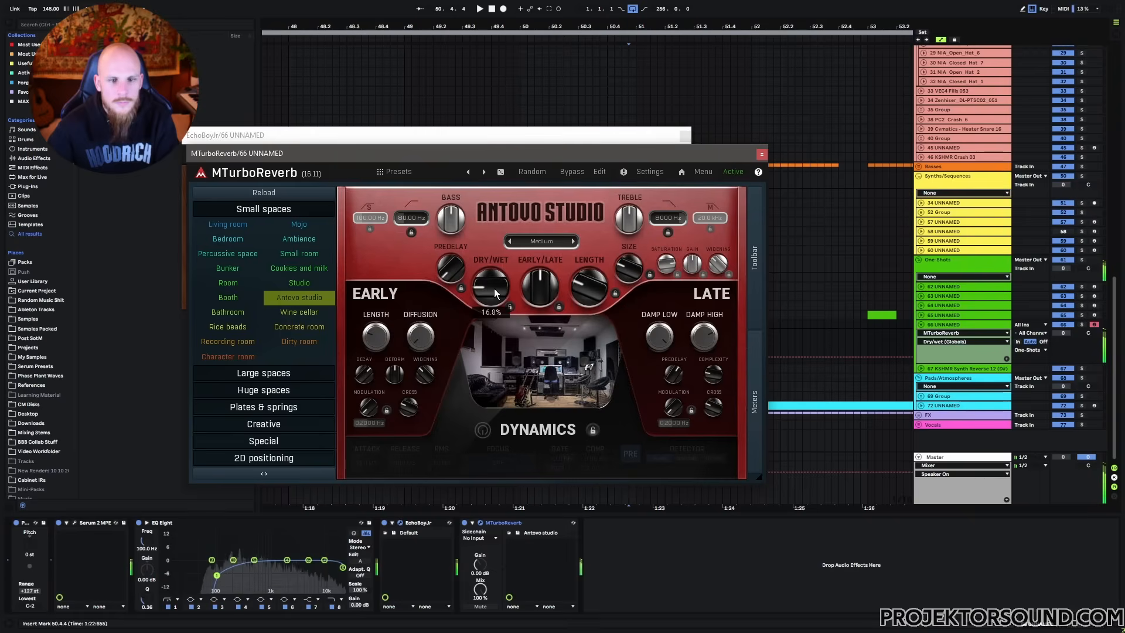
left_click(761, 154)
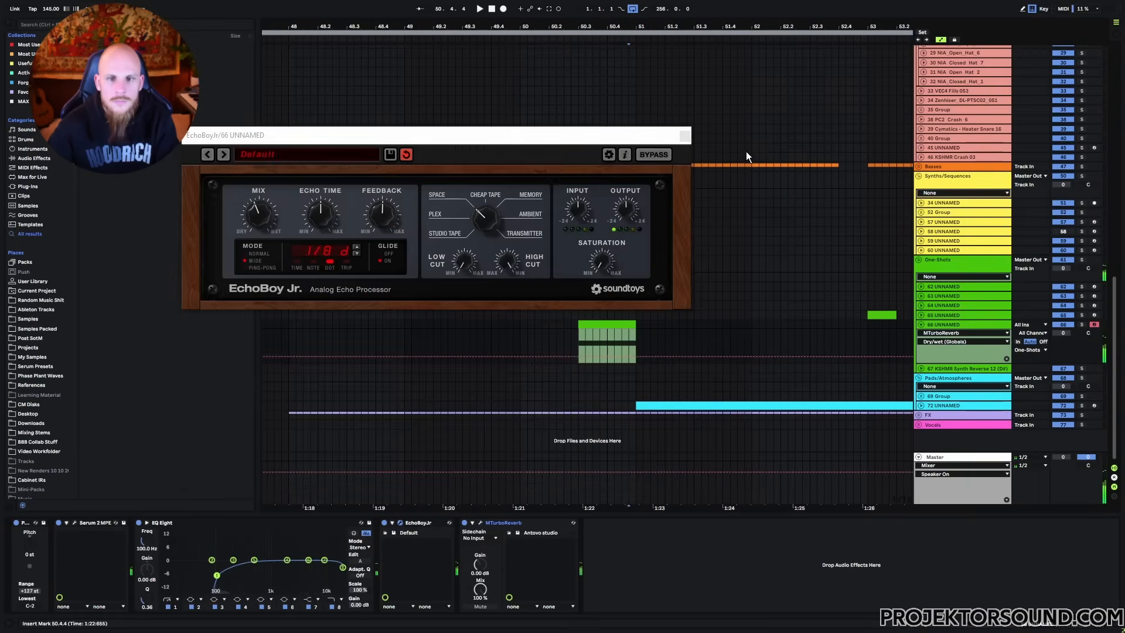
left_click(684, 135)
Play the arrangement from the start of the new synth clip before bar 51 to hear it in context.
left_click(578, 339)
key("space")
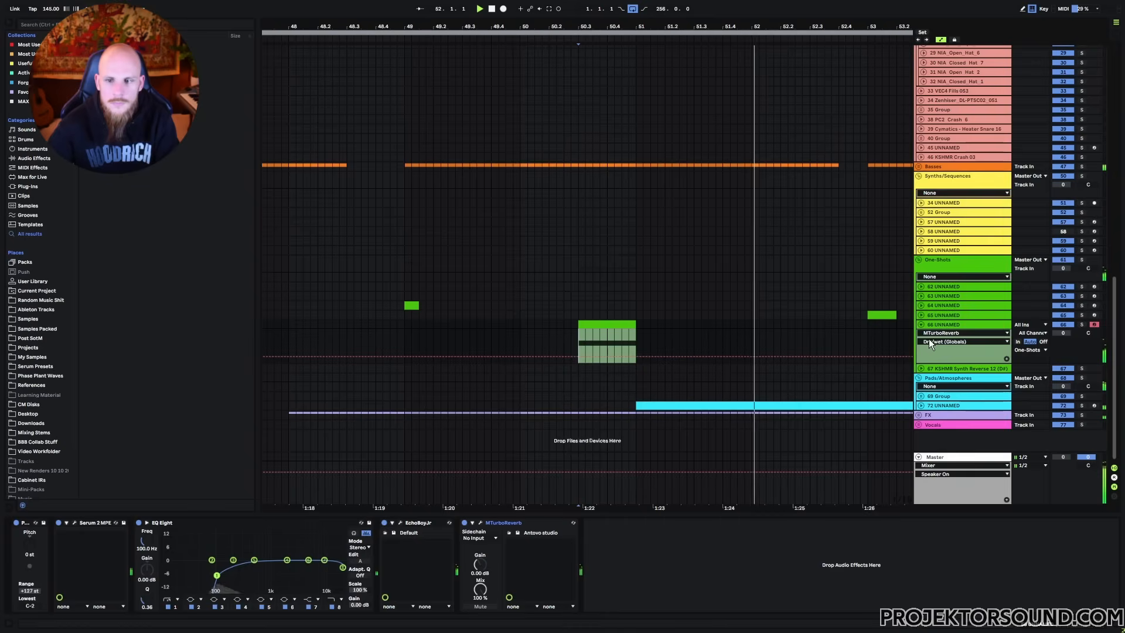
key("space")
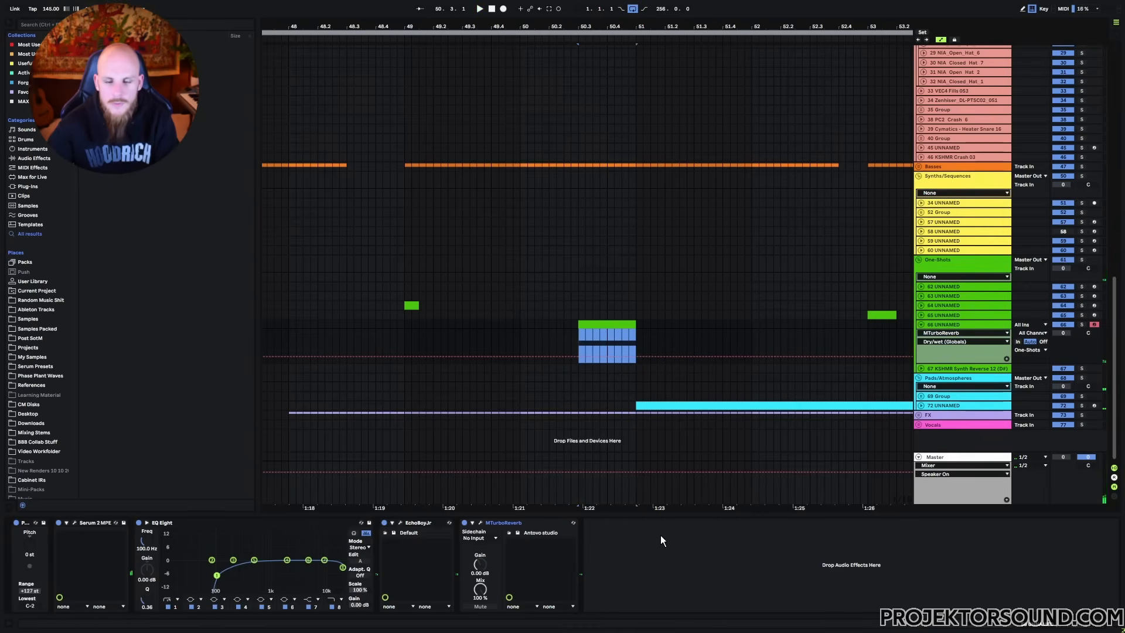
Raise EchoBoyJr's feedback to 0.87 and play the new synth clip again.
left_click(400, 523)
left_click_drag(383, 223, 386, 213)
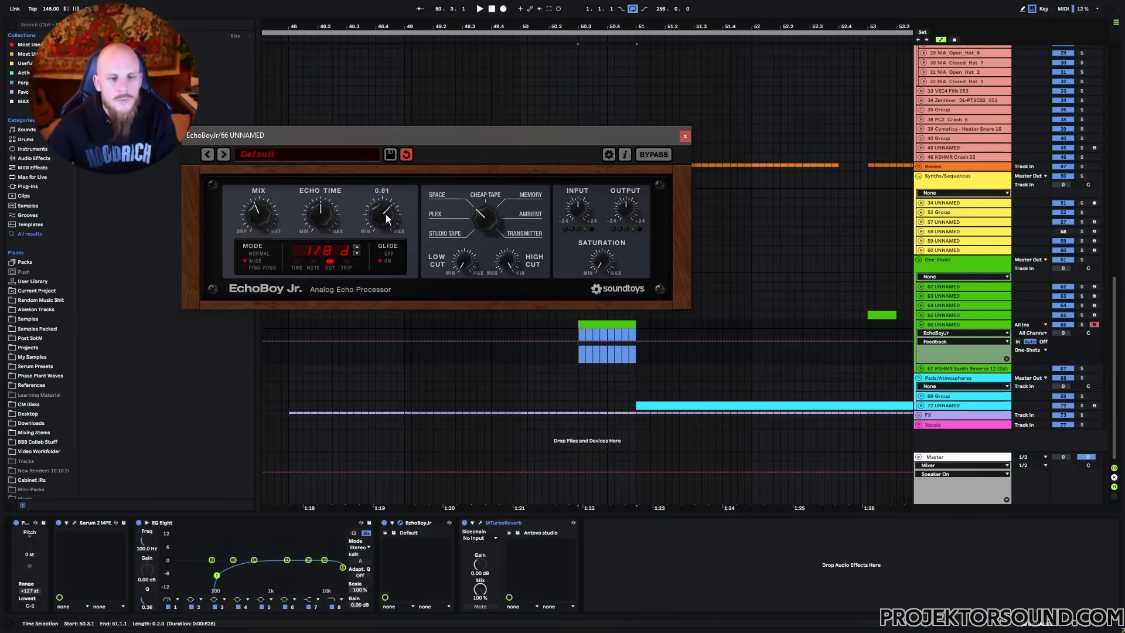
key("space")
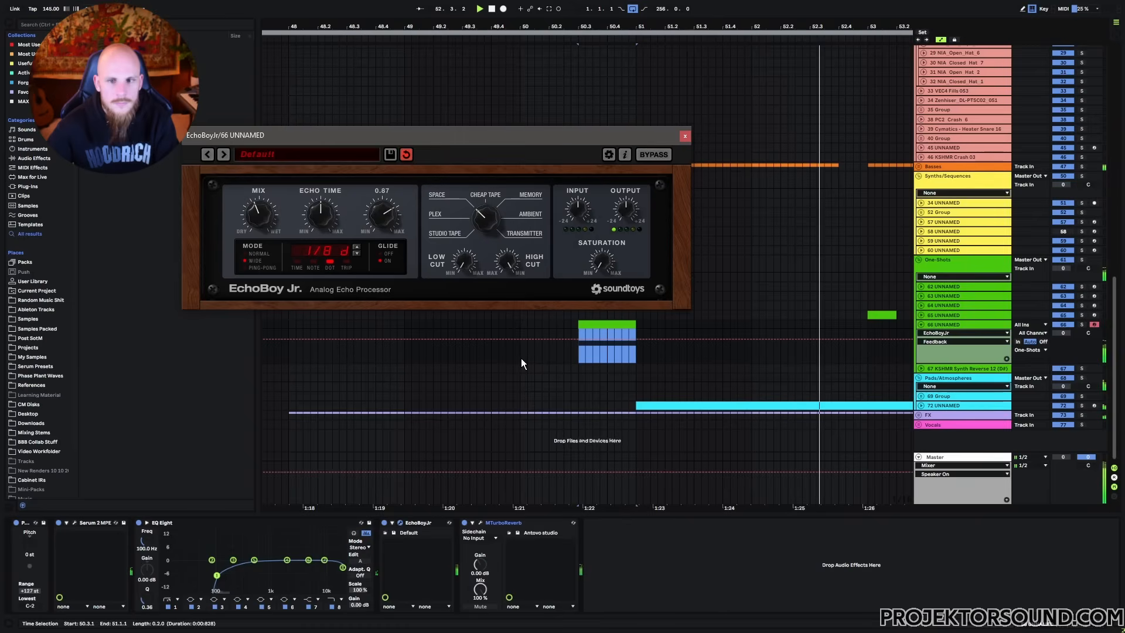
Close EchoBoyJr and automate MTurboReverb's dry/wet on the synth track to ramp up from bar 51 to about 86% before bar 53.
left_click(685, 136)
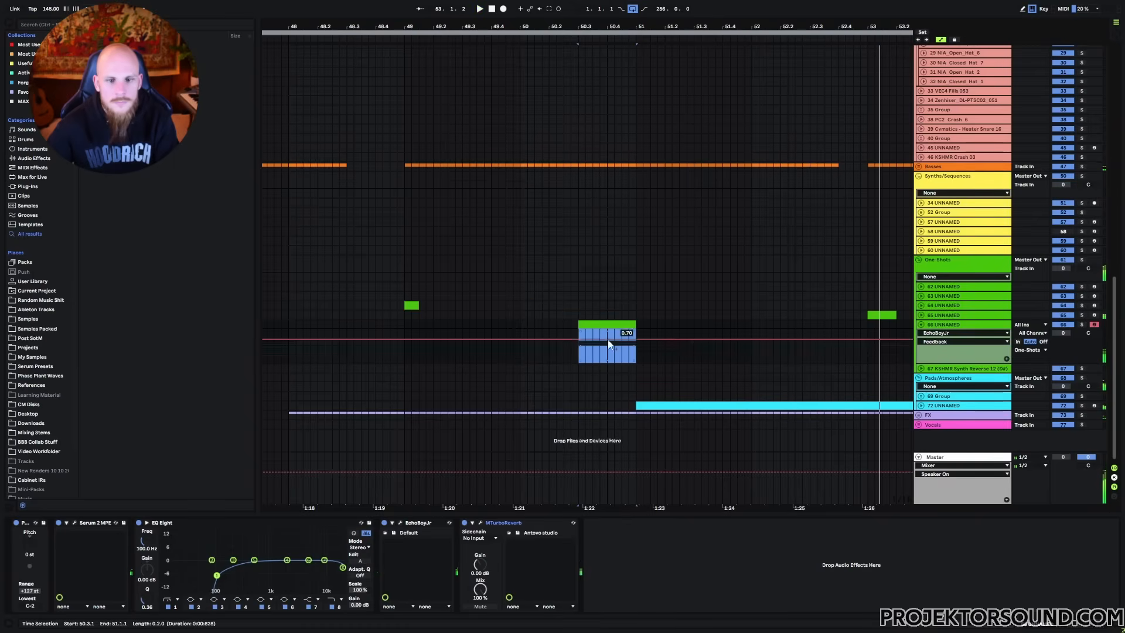
left_click(576, 357)
key("space")
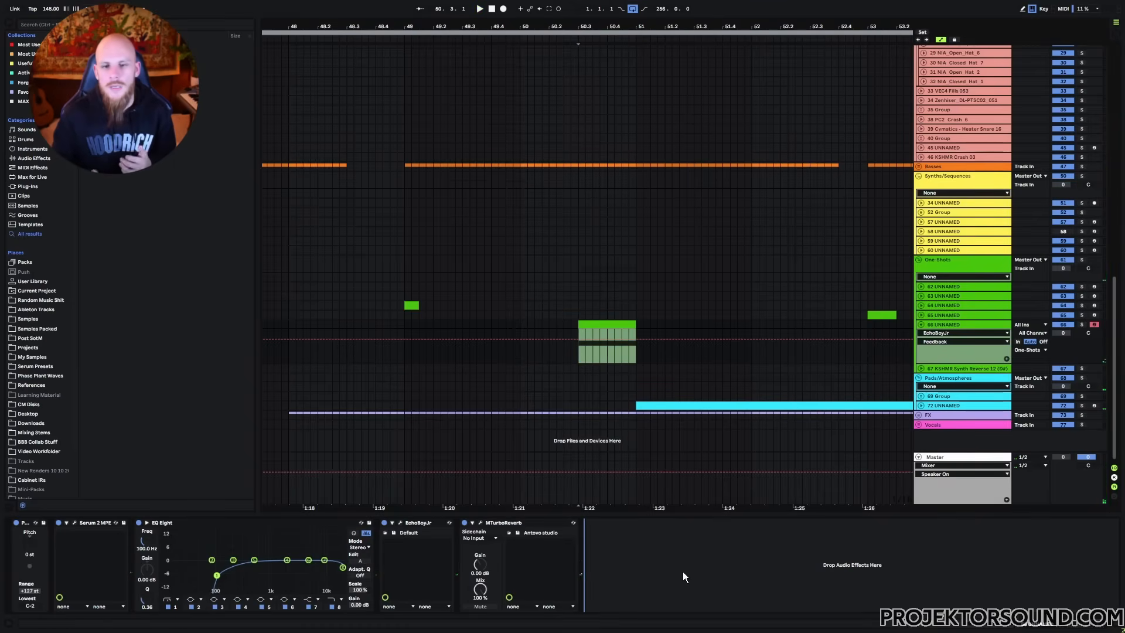
left_click_drag(635, 356, 862, 357)
left_click(865, 357)
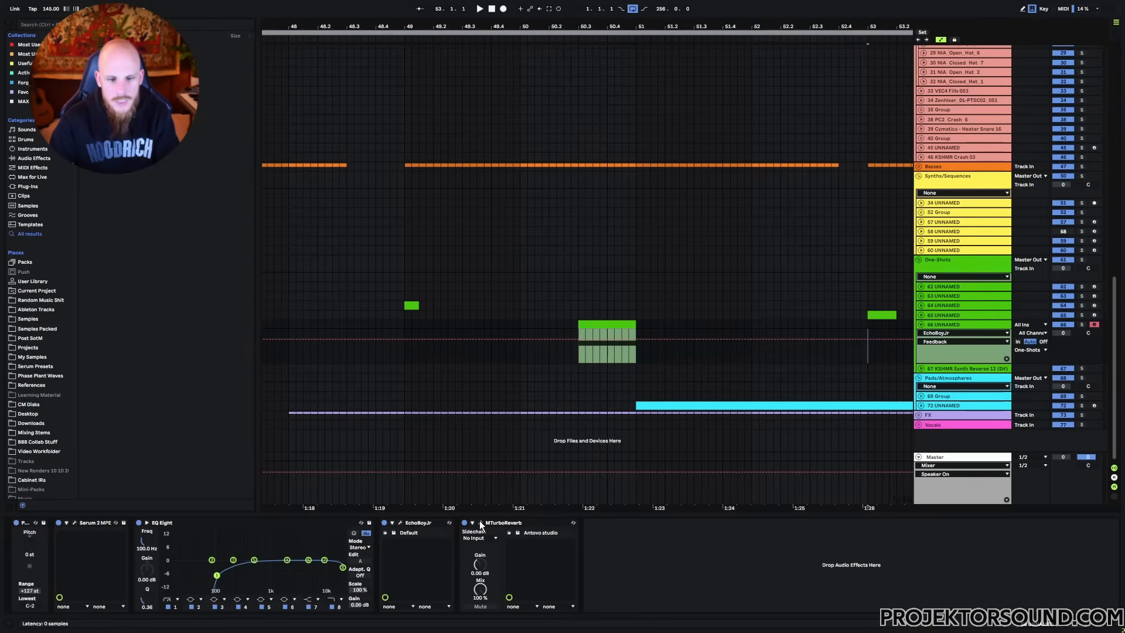
left_click(480, 523)
left_click(488, 294)
left_click(762, 154)
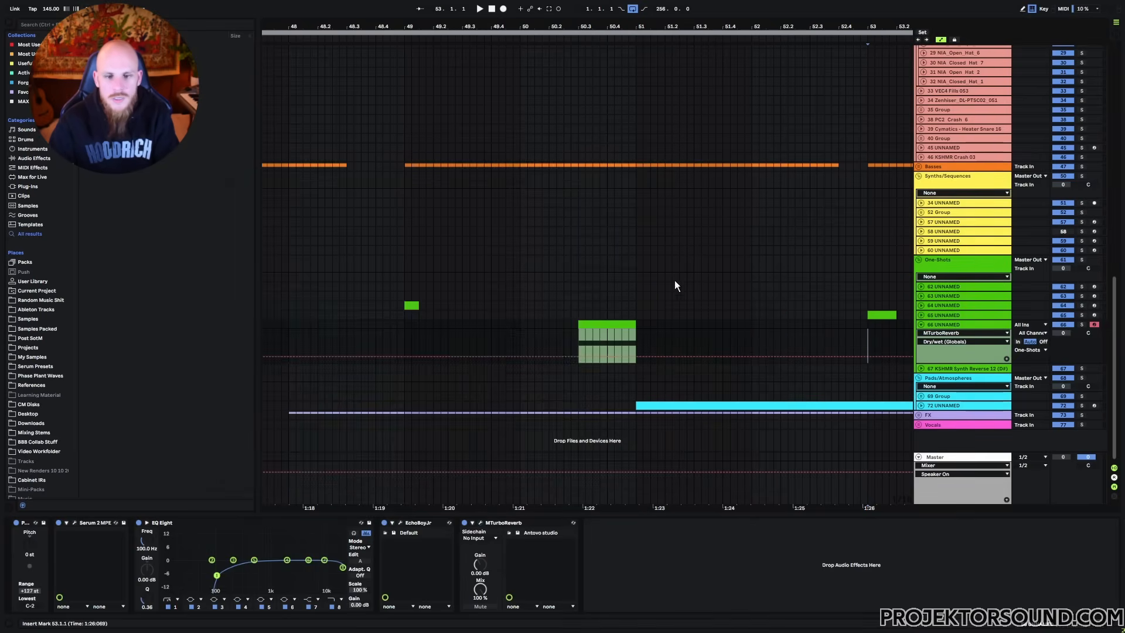
left_click(635, 356)
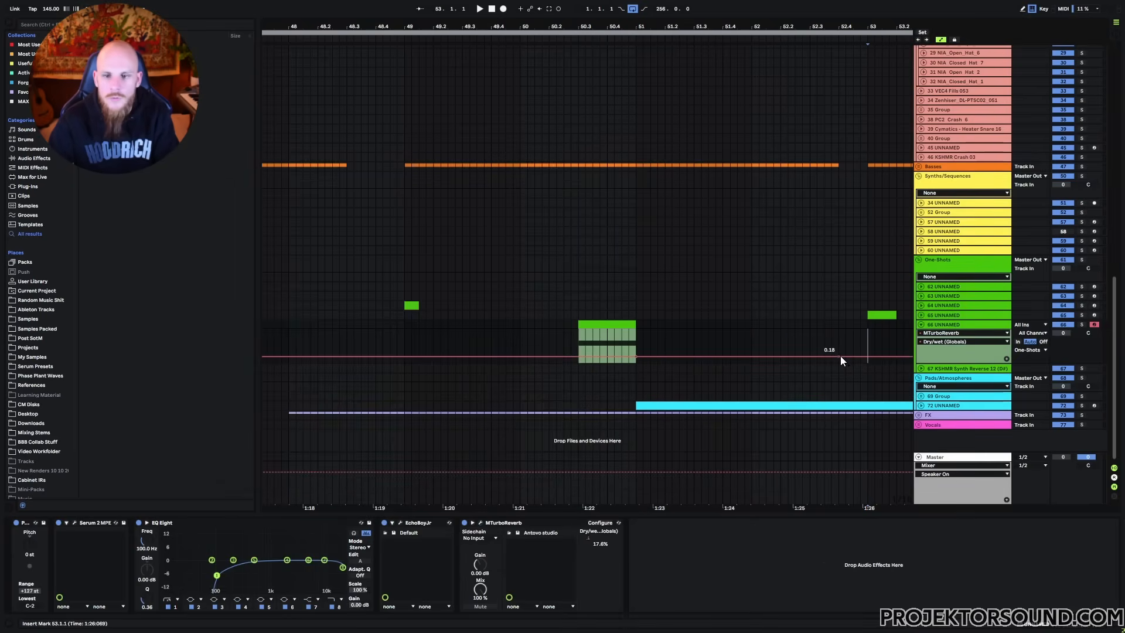
left_click_drag(840, 356, 840, 332)
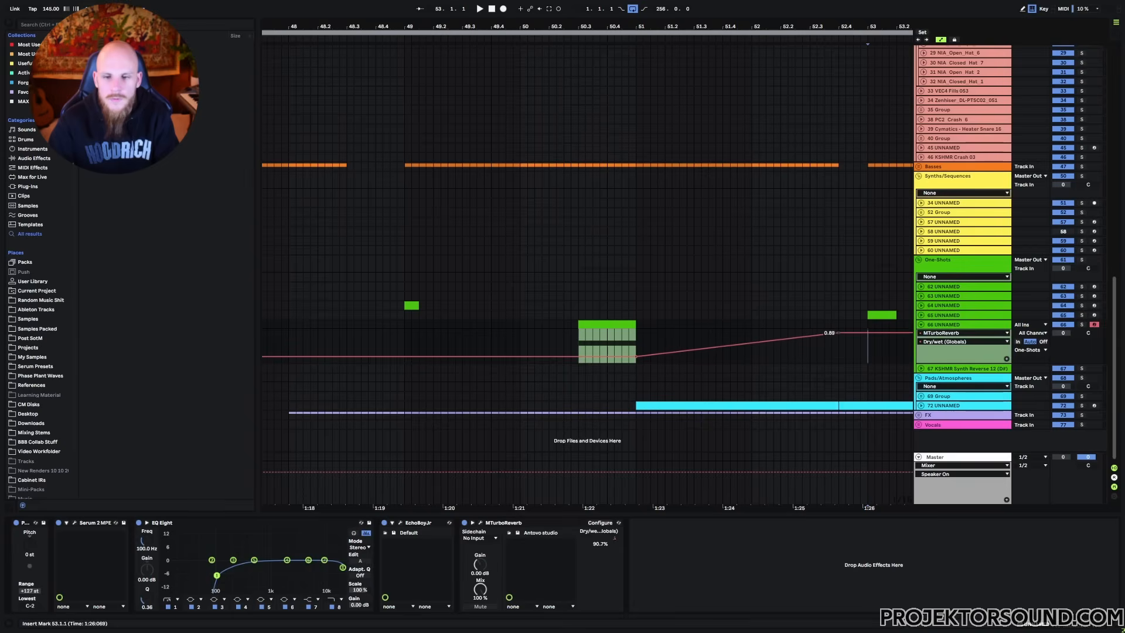
Insert MChorusMB after MTurboReverb in 3-band chorus mode, set its dry/wet to 19.2%, and close its window.
right_click(682, 549)
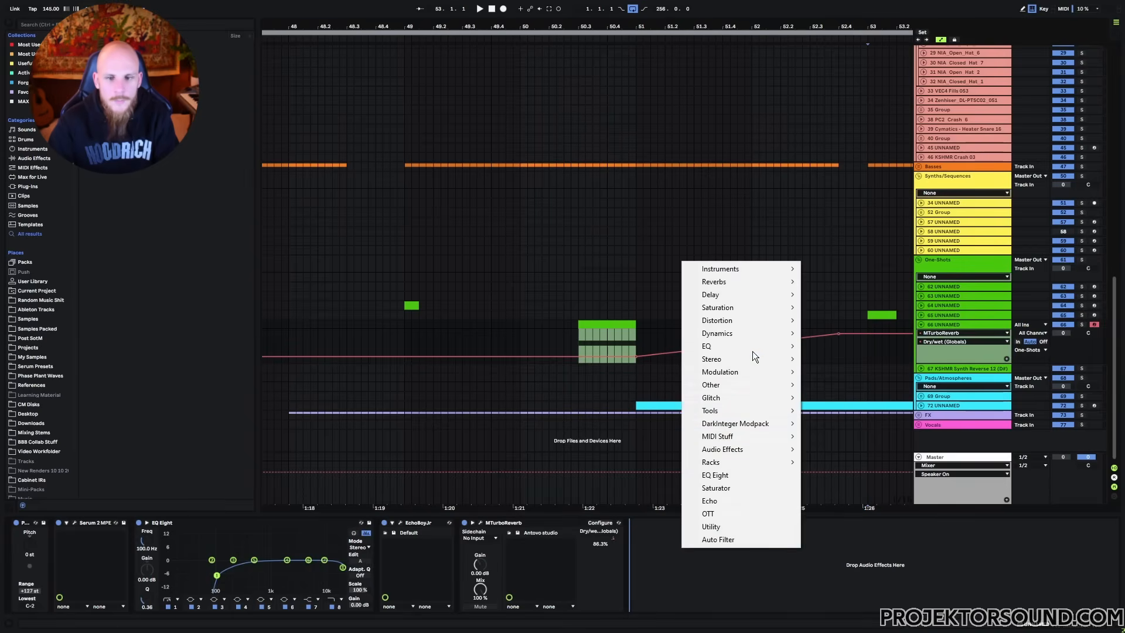
mouse_move(732, 373)
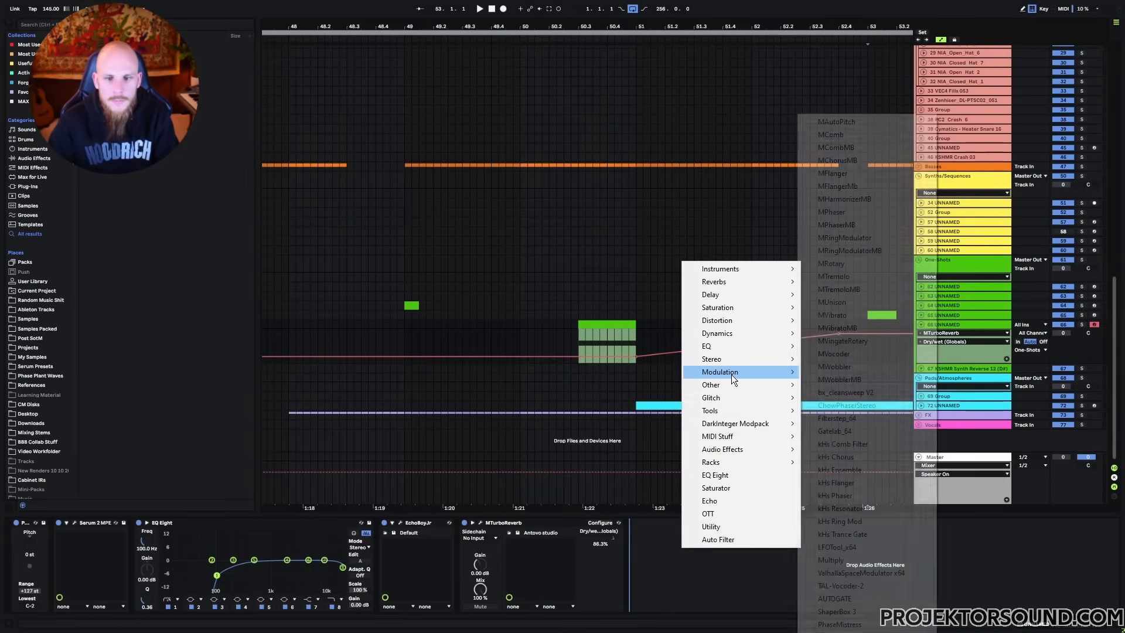
left_click(846, 164)
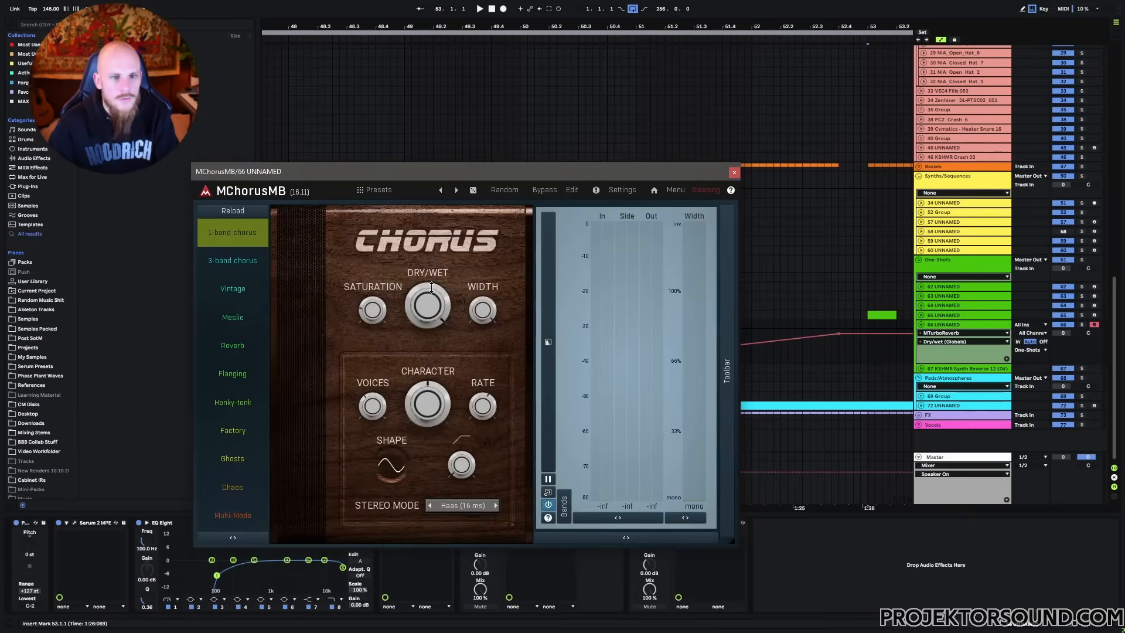
left_click(259, 269)
left_click_drag(362, 303, 361, 361)
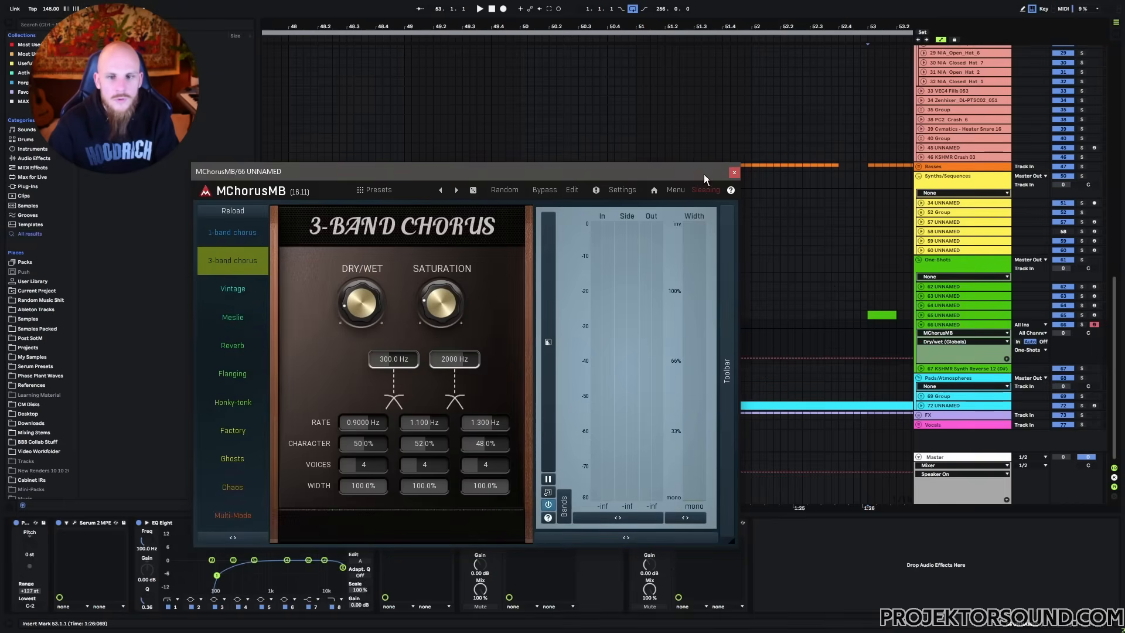
left_click(734, 172)
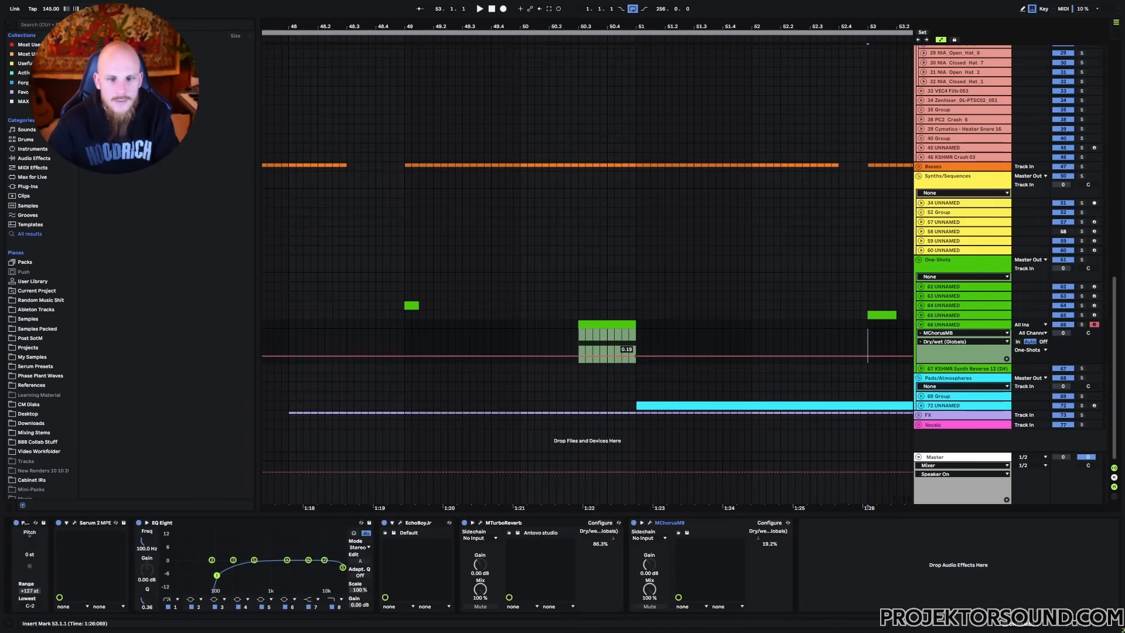
Automate MChorusMB's dry/wet to ramp up from bar 51 to about 82% at bar 53, and play the synth clip.
left_click_drag(846, 355, 846, 333)
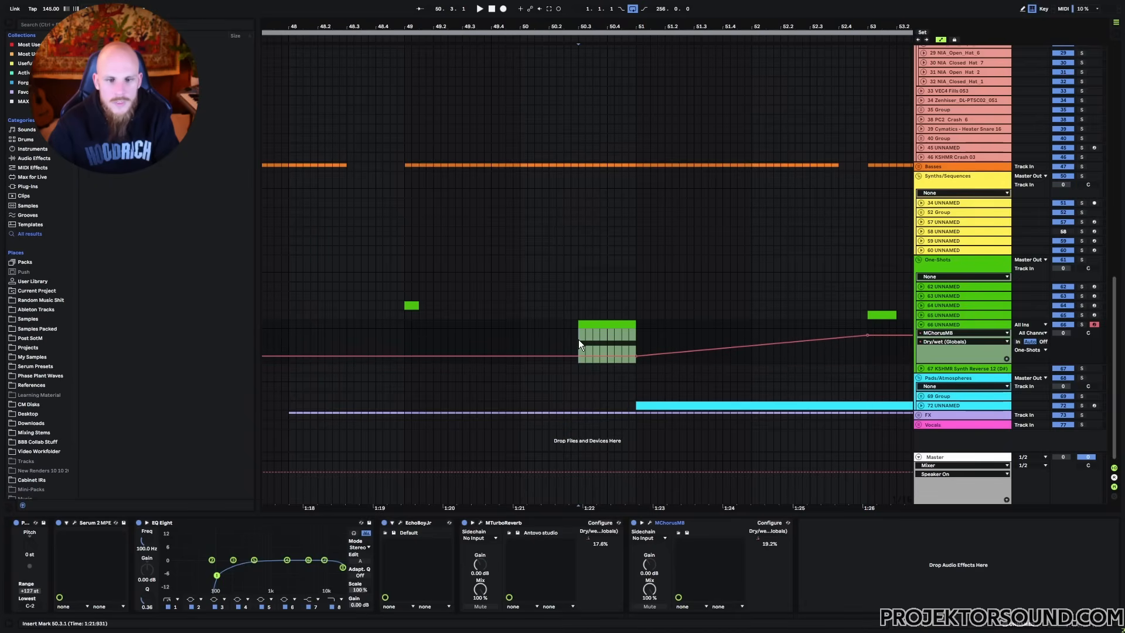
key("space")
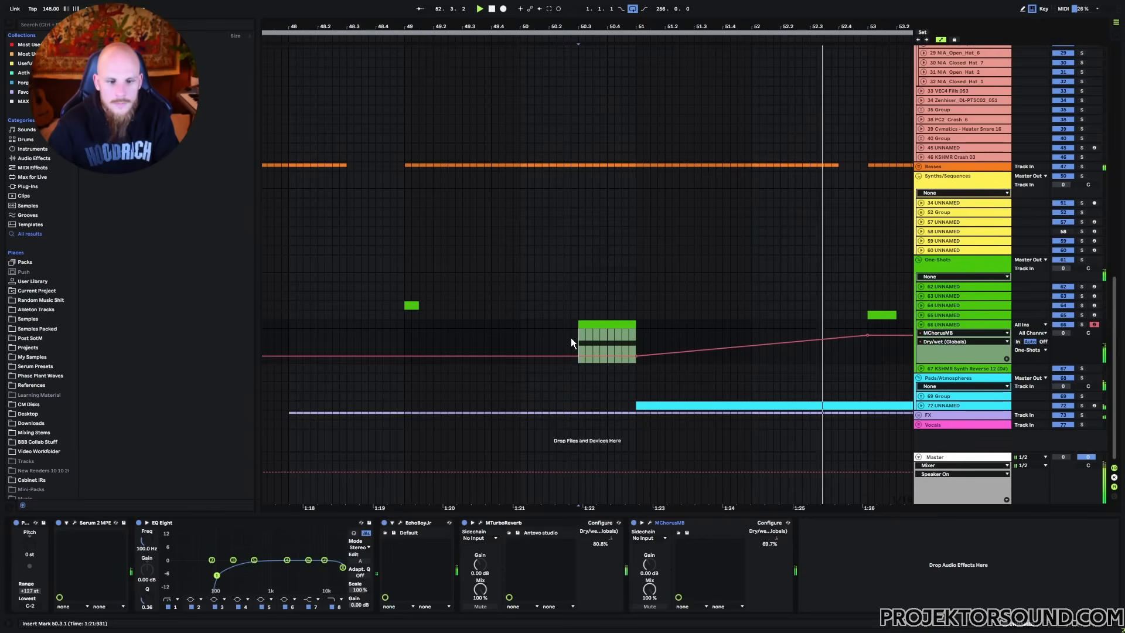
key("space")
Set EchoBoyJr's style to Plex, play the clip, and lower the echo's feedback slightly along with its mix.
left_click(401, 523)
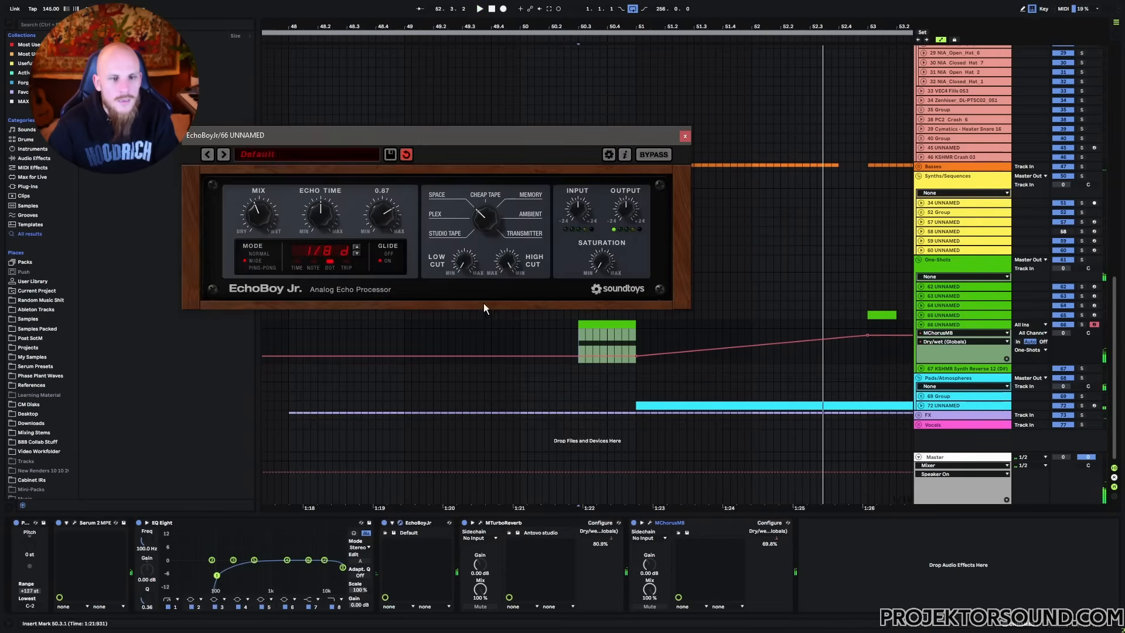
left_click_drag(484, 220, 477, 230)
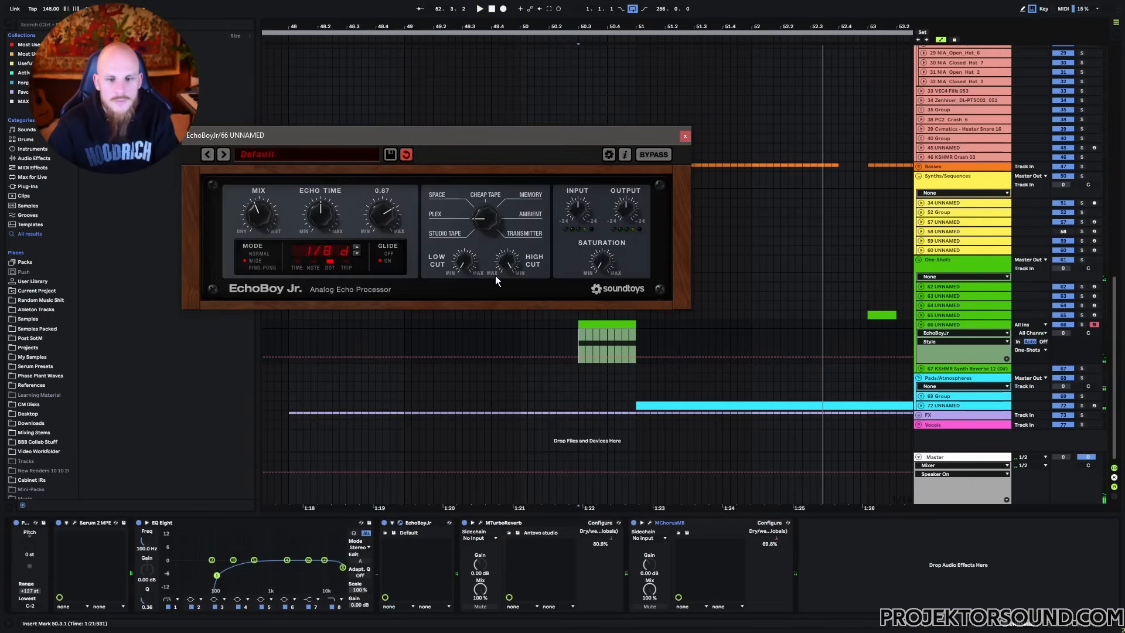
key("space")
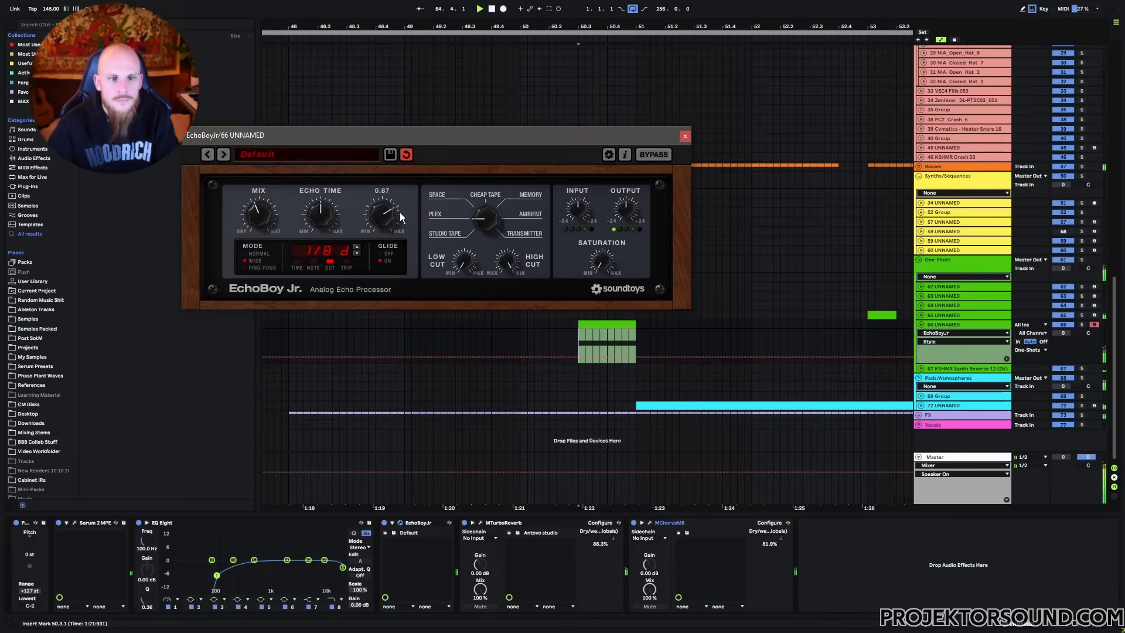
left_click_drag(386, 207, 385, 212)
left_click_drag(277, 212, 268, 222)
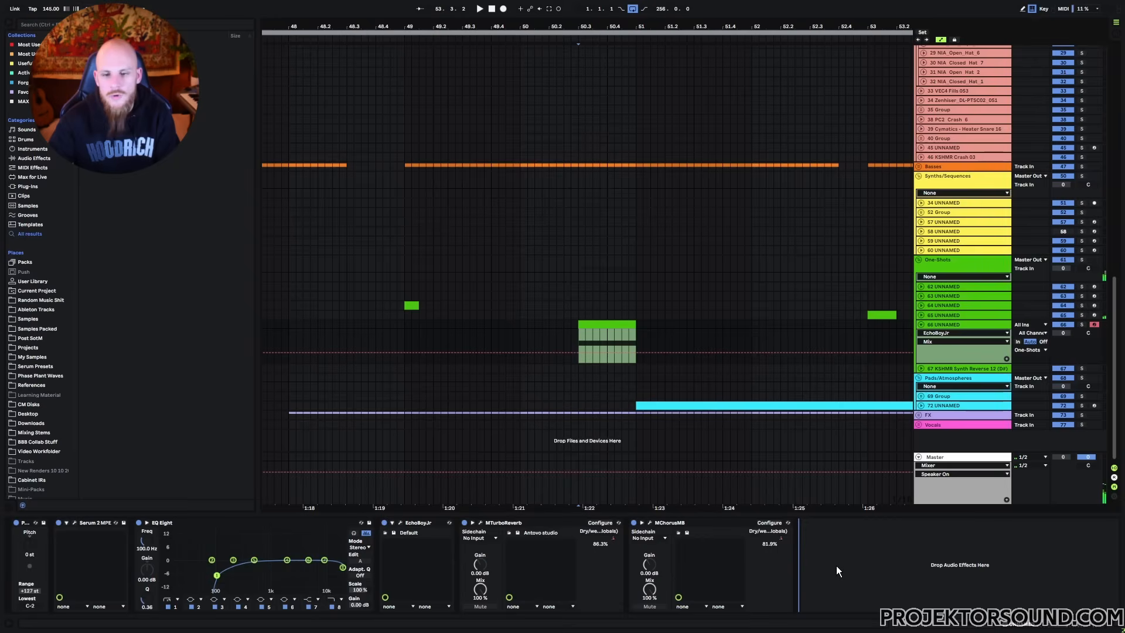
Insert ShaperBox 3 after MChorusMB and add a Time shaper with an LFO length of 1/2.
right_click(836, 564)
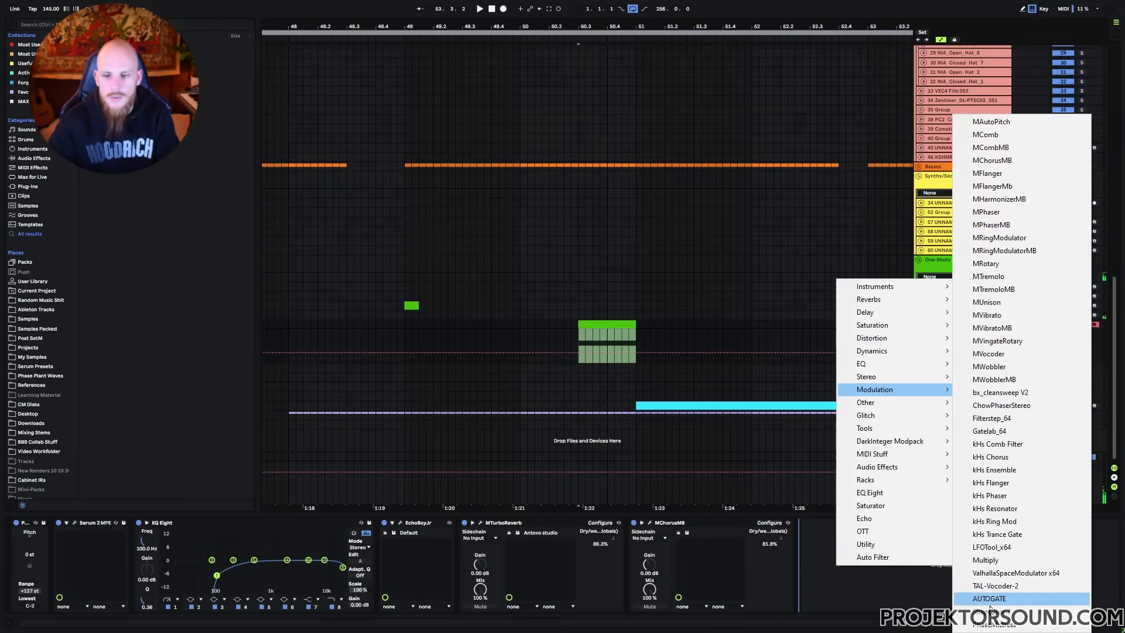
left_click(996, 613)
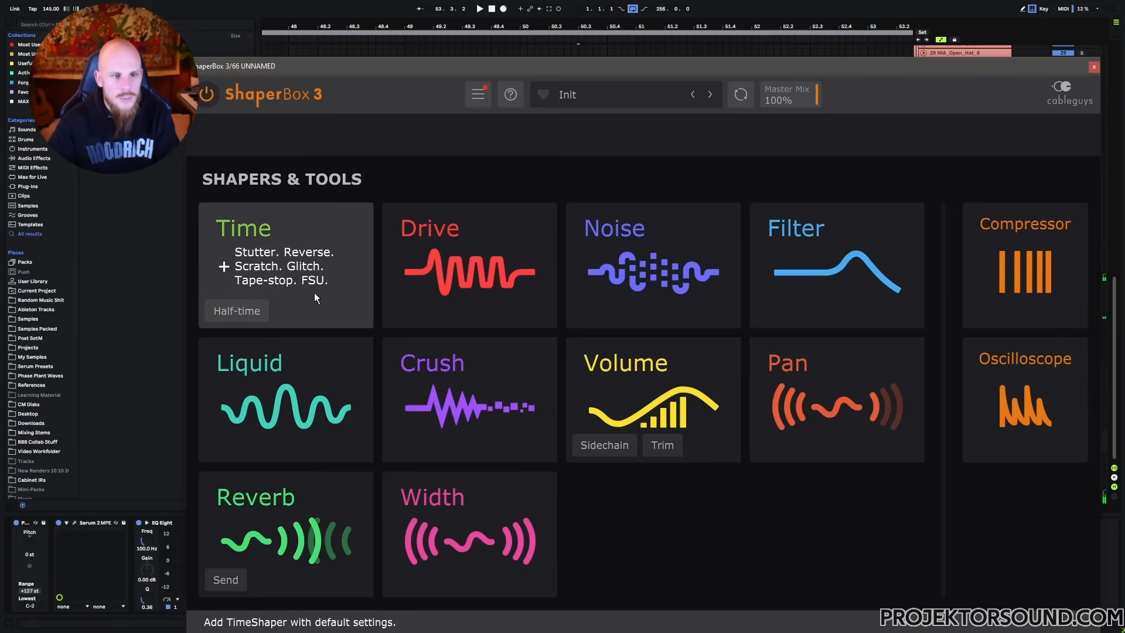
left_click(301, 268)
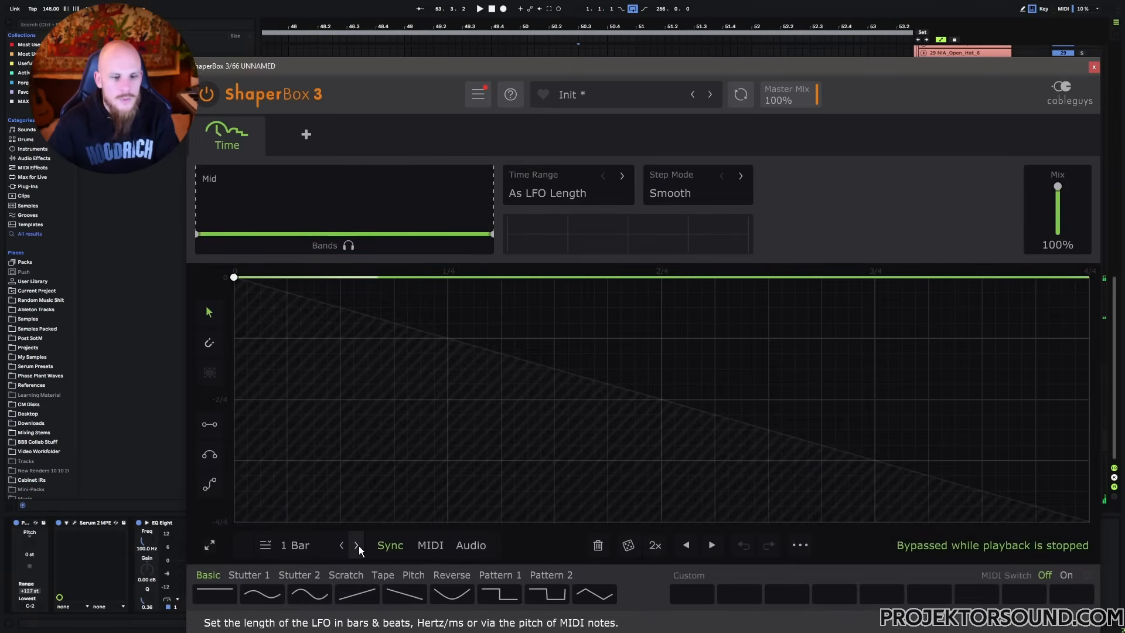
left_click(343, 547)
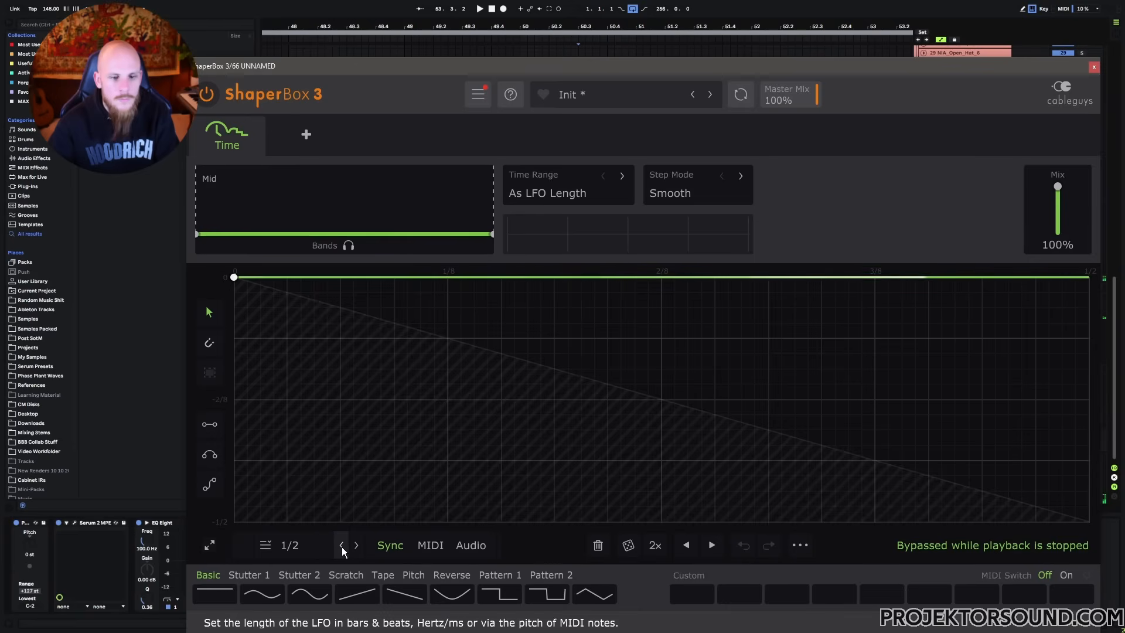
Audition the first rising Pitch shape and the Fast tape-start shape in the Time shaper on the synth clip.
left_click(387, 575)
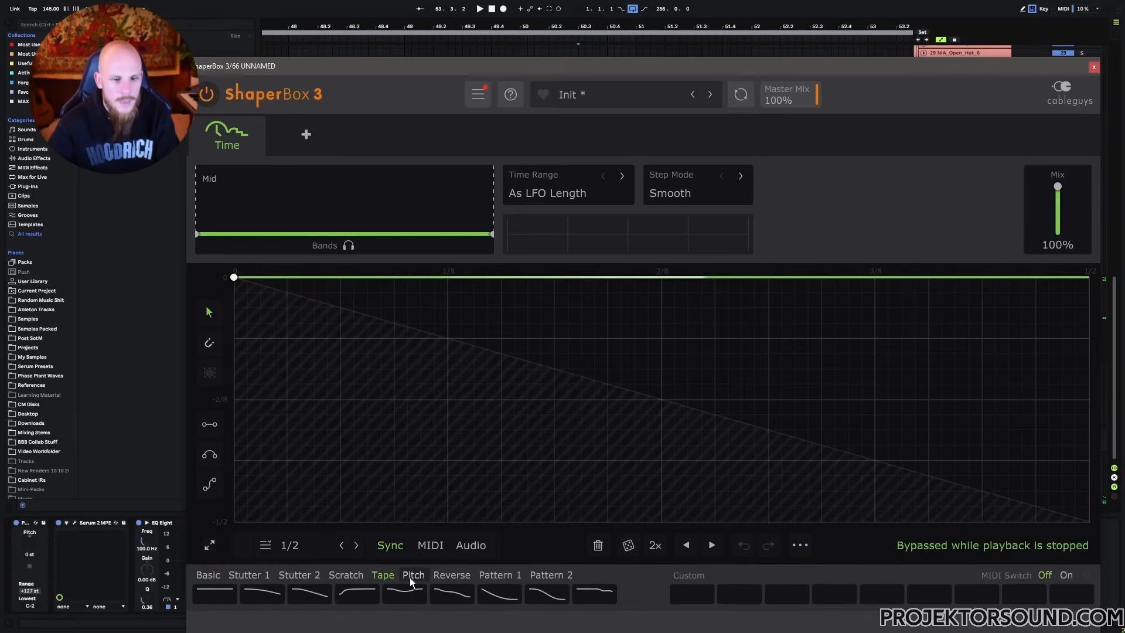
left_click(413, 577)
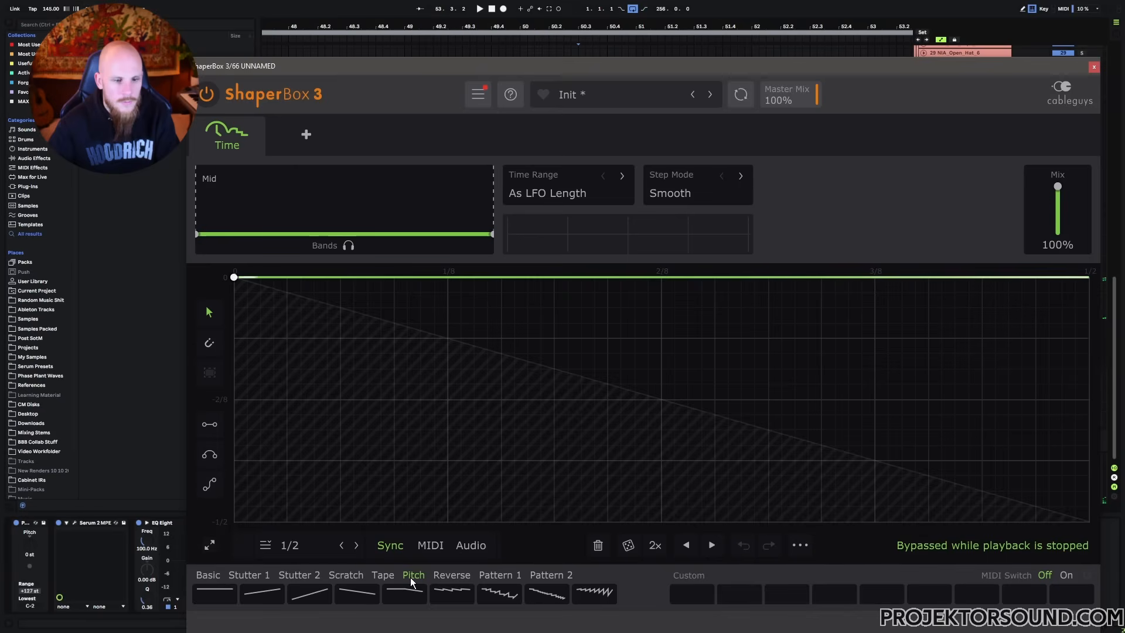
left_click(262, 593)
key("space")
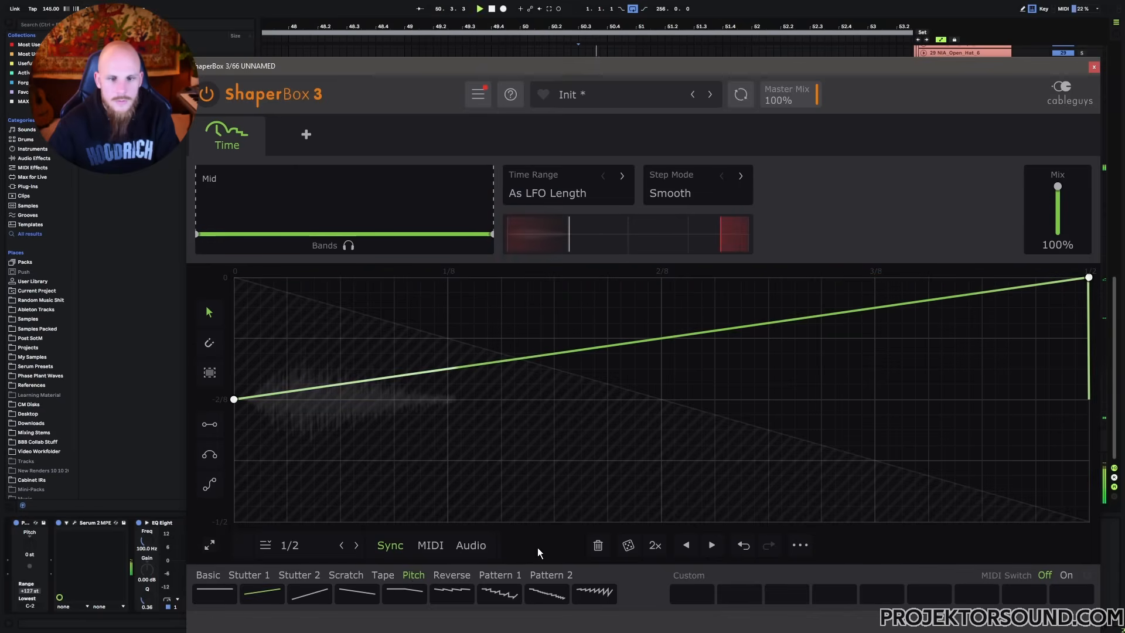
key("space")
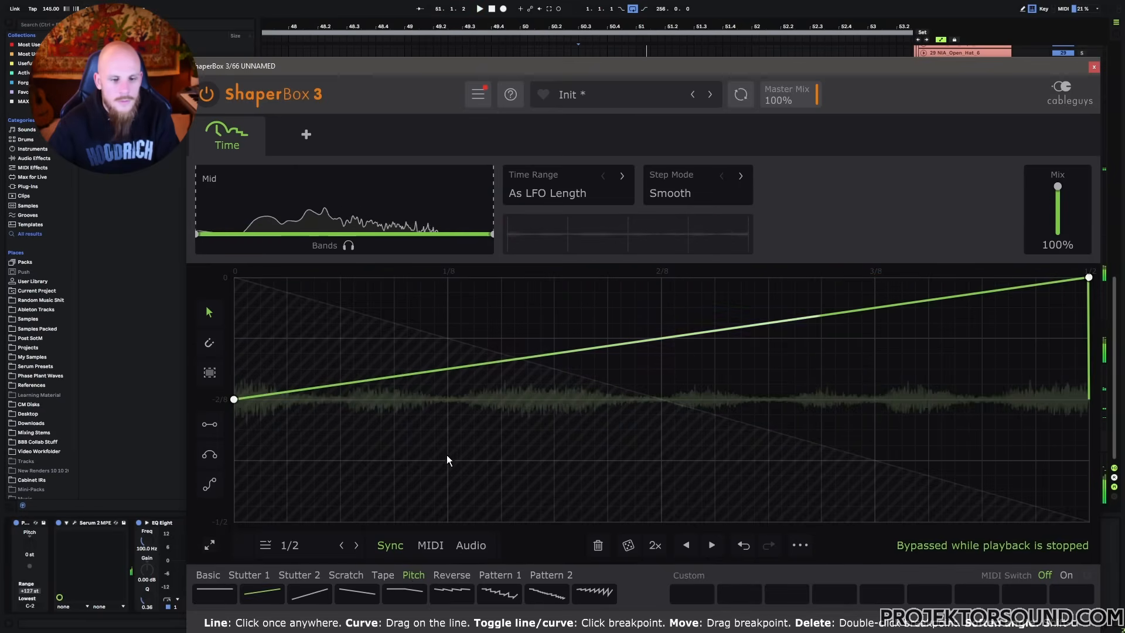
left_click(383, 575)
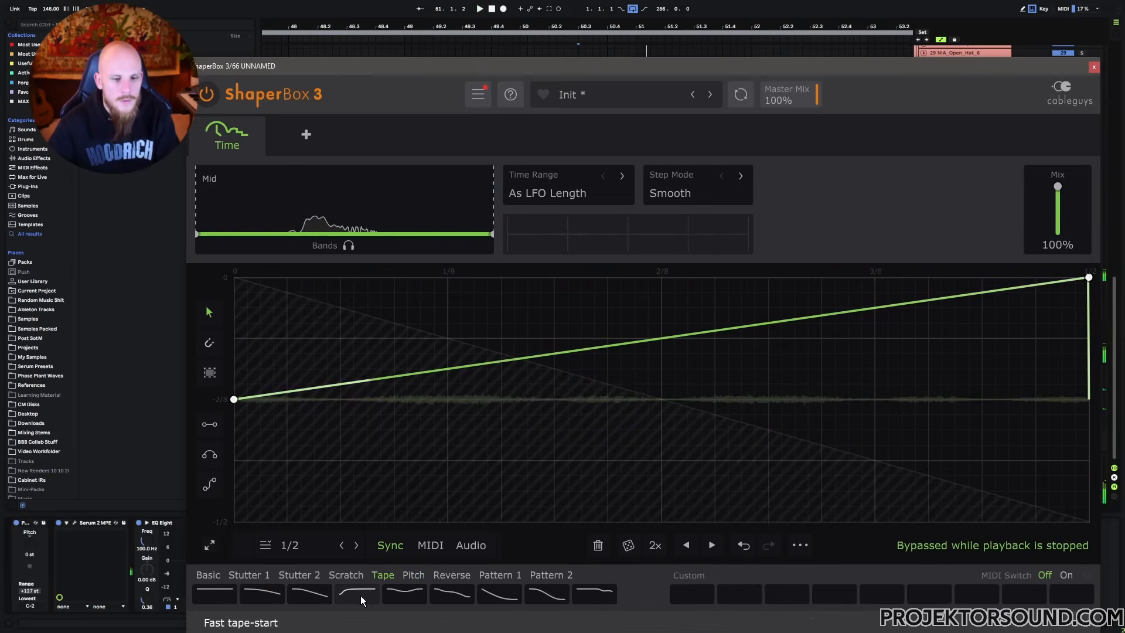
left_click(361, 597)
key("space")
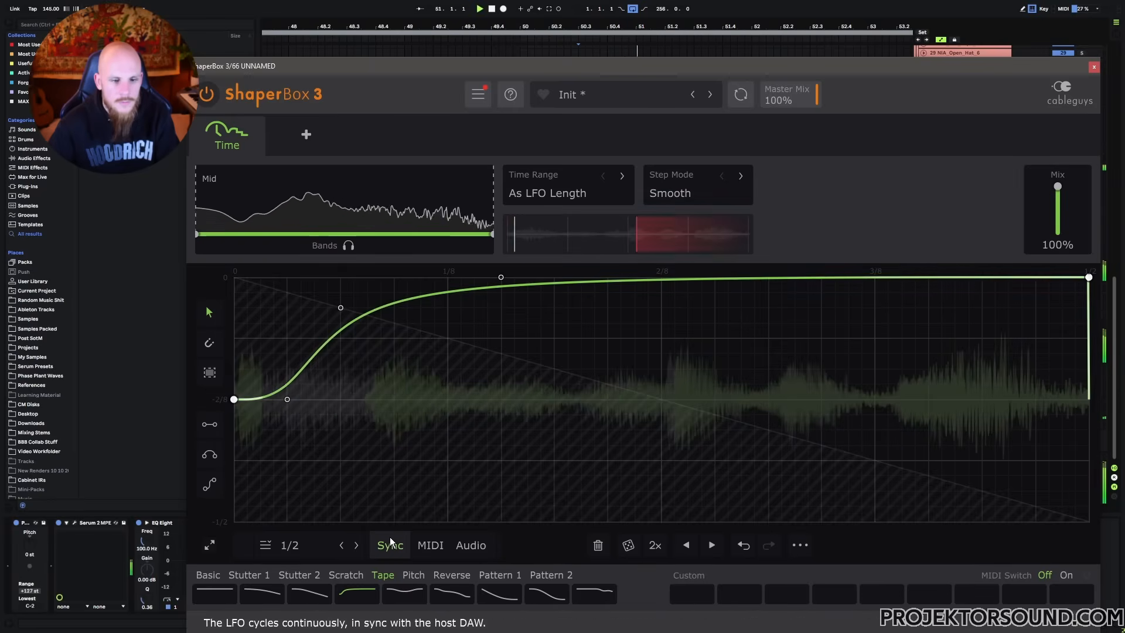
key("space")
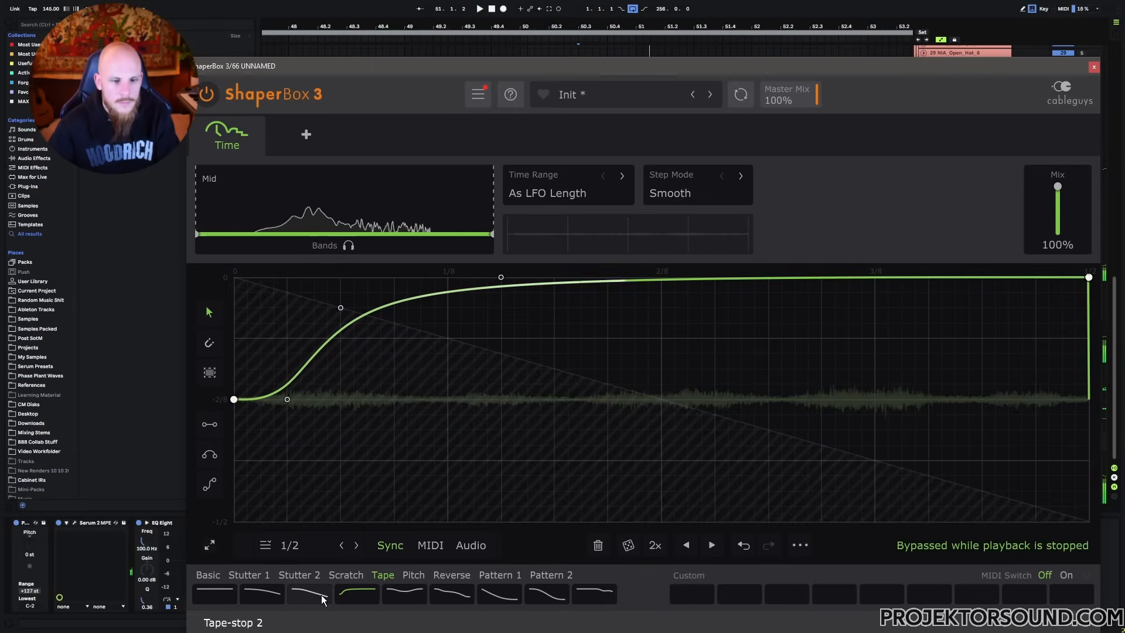
Load the Tape-stop 2 shape, raise its end point to a time offset of -1.80/8, and play the clip.
left_click(323, 597)
key("space")
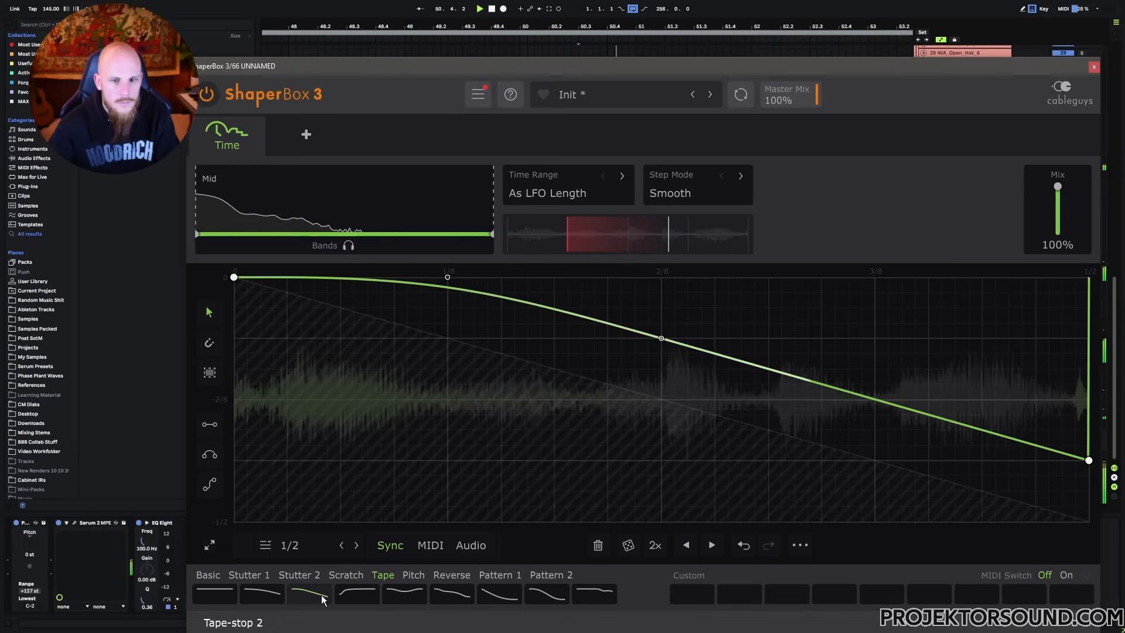
key("space")
key("space")
left_click_drag(1088, 461, 1089, 386)
key("space")
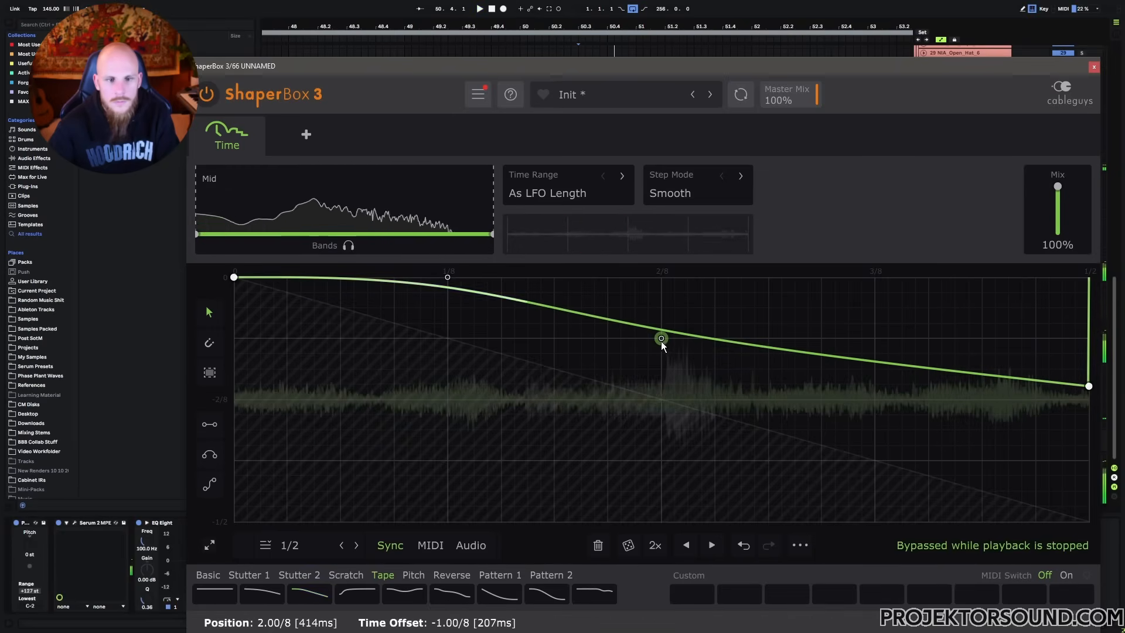
Delete the curve's end and middle points, shape a shallow dip that returns to zero just past 2/8, and play the clip.
double_click(1089, 386)
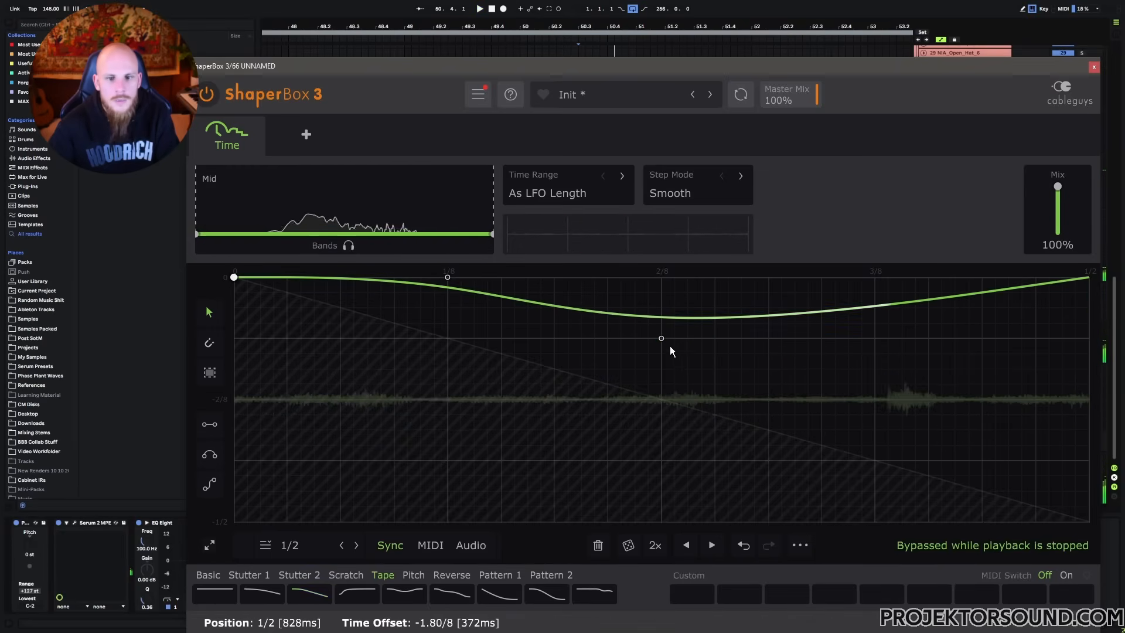
double_click(661, 338)
left_click_drag(448, 282, 423, 306)
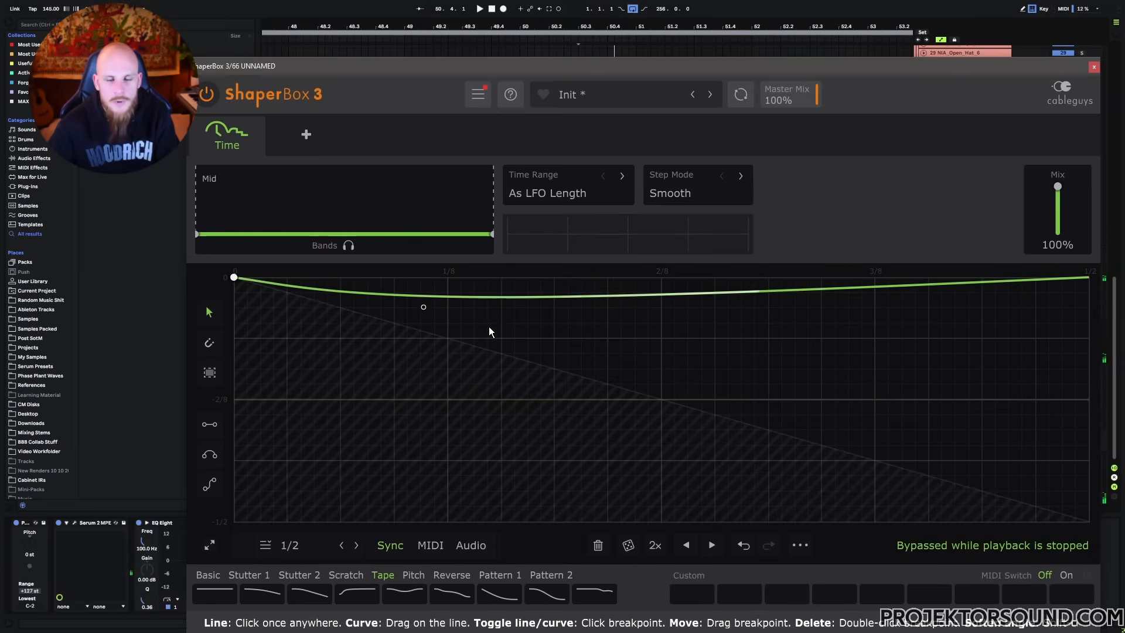
left_click_drag(814, 291, 703, 278)
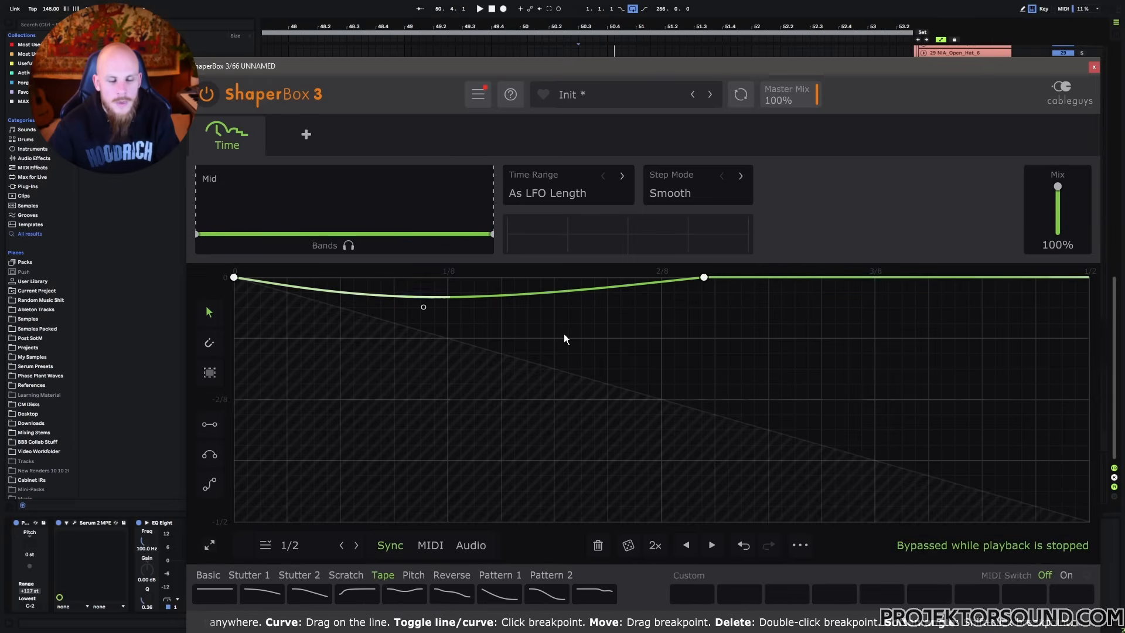
key("space")
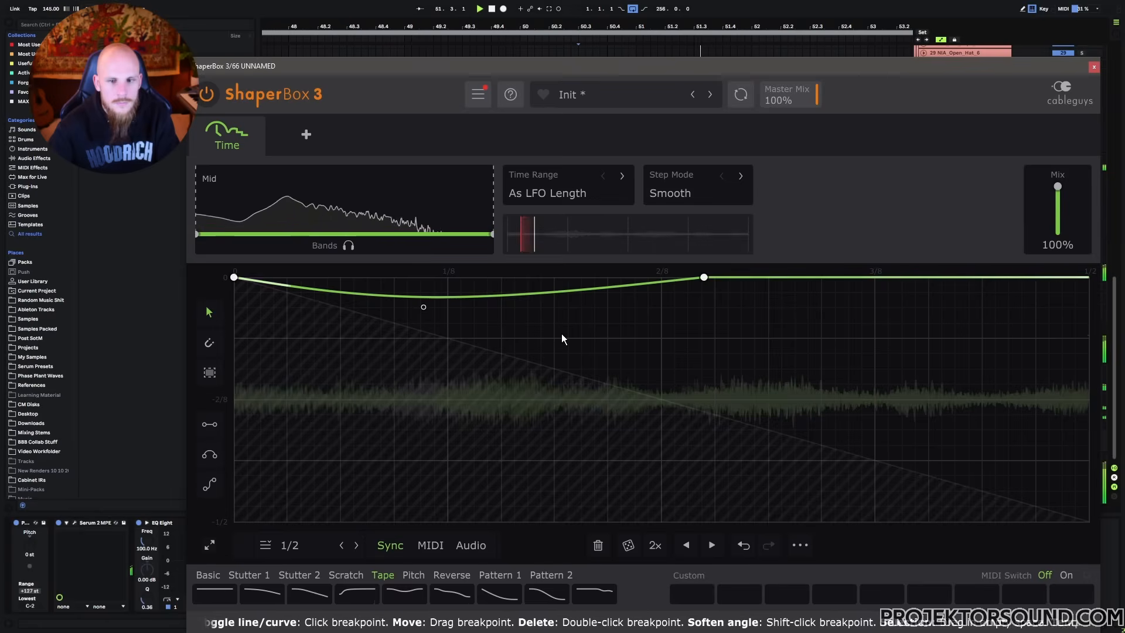
key("space")
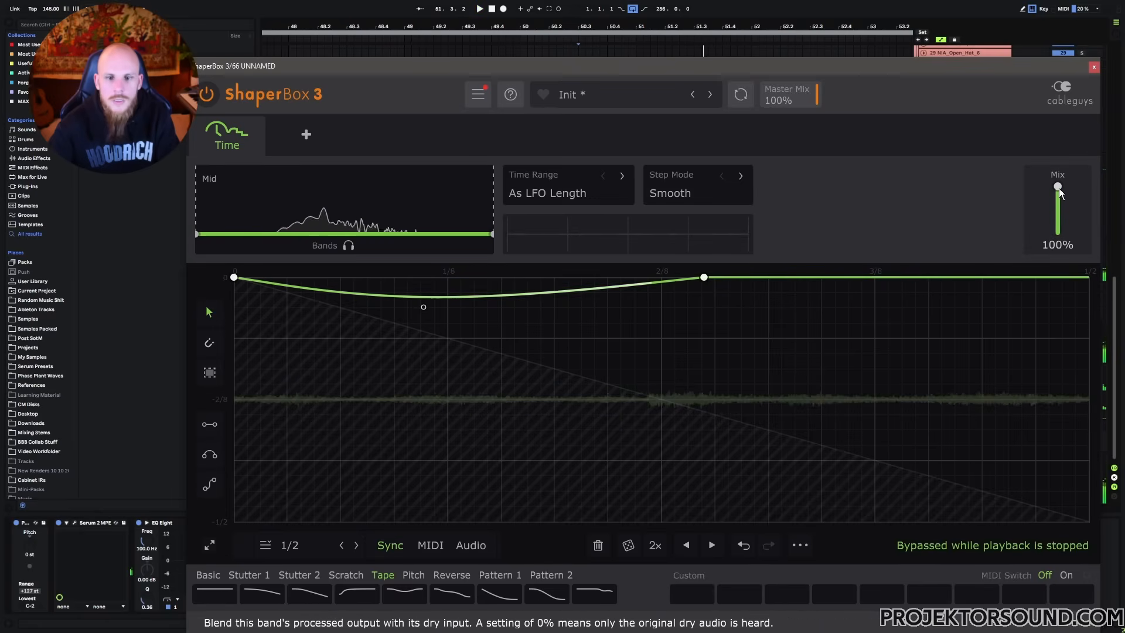
Automate ShaperBox 3's Time mix at 100% through the synth clip, dropping to 0% at bar 51, and play from bar 50.
left_click_drag(1058, 186, 1057, 231)
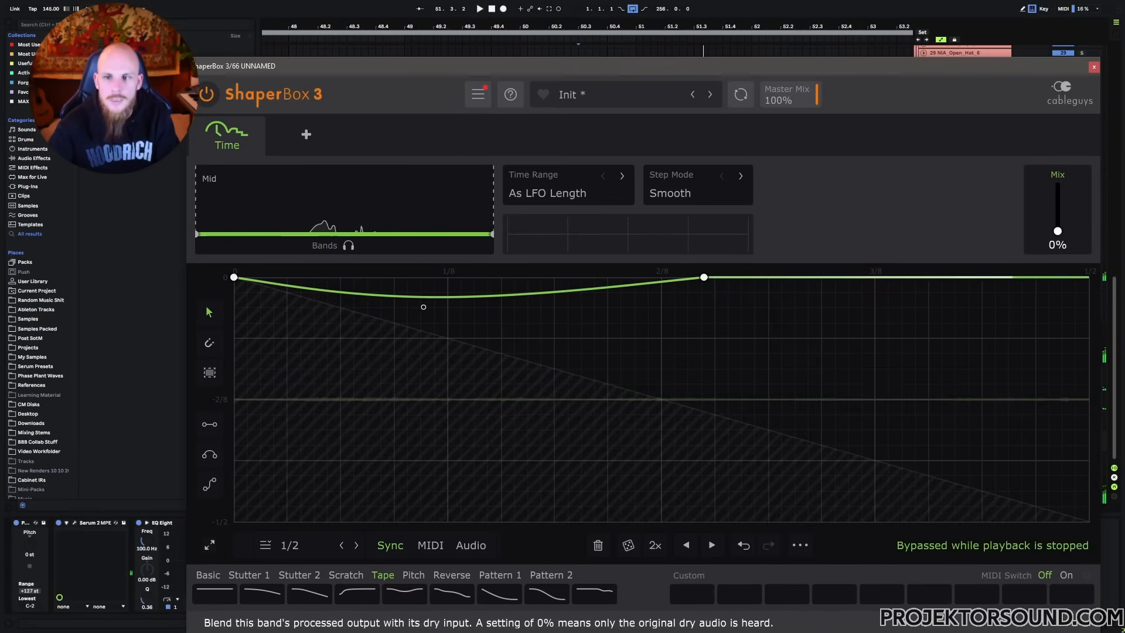
left_click(1094, 68)
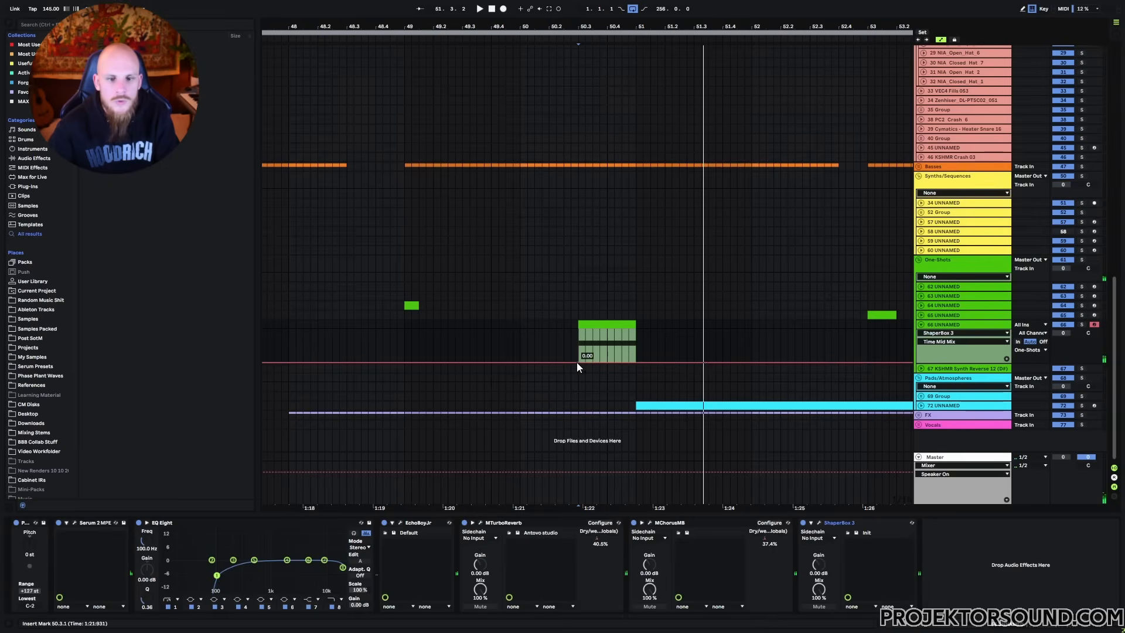
left_click_drag(577, 364, 643, 363)
key("space")
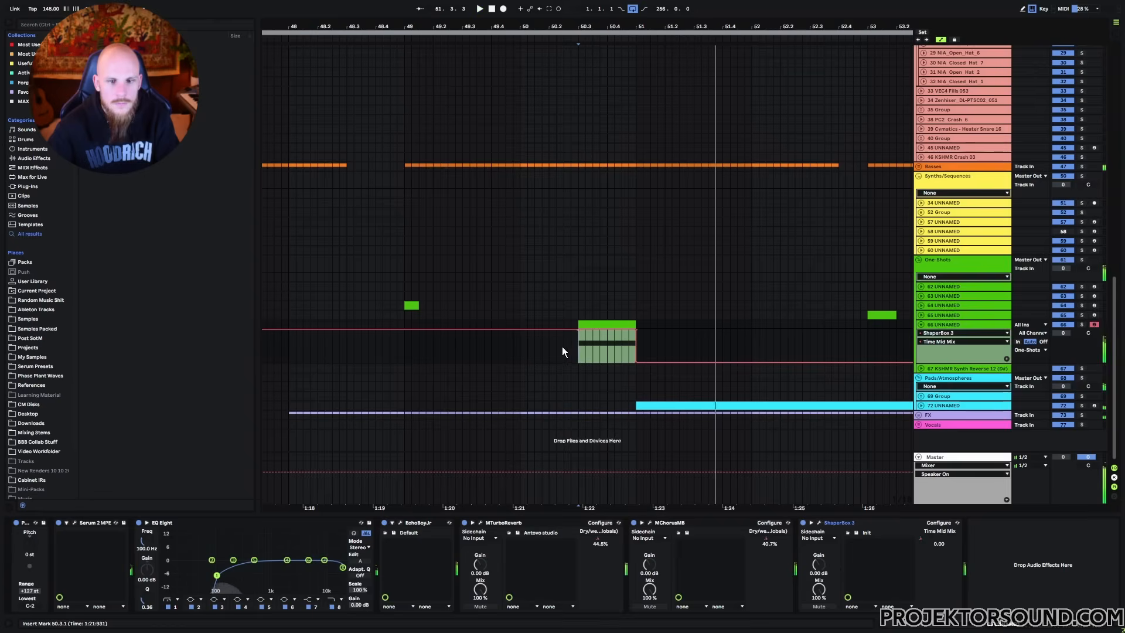
left_click(520, 351)
key("space")
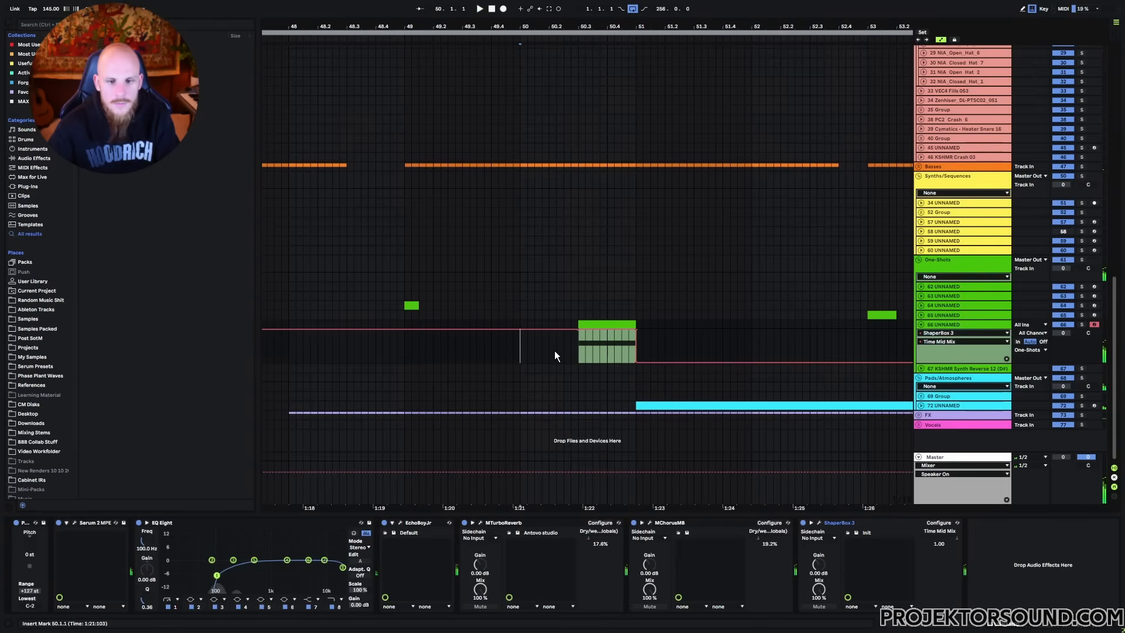
key("space")
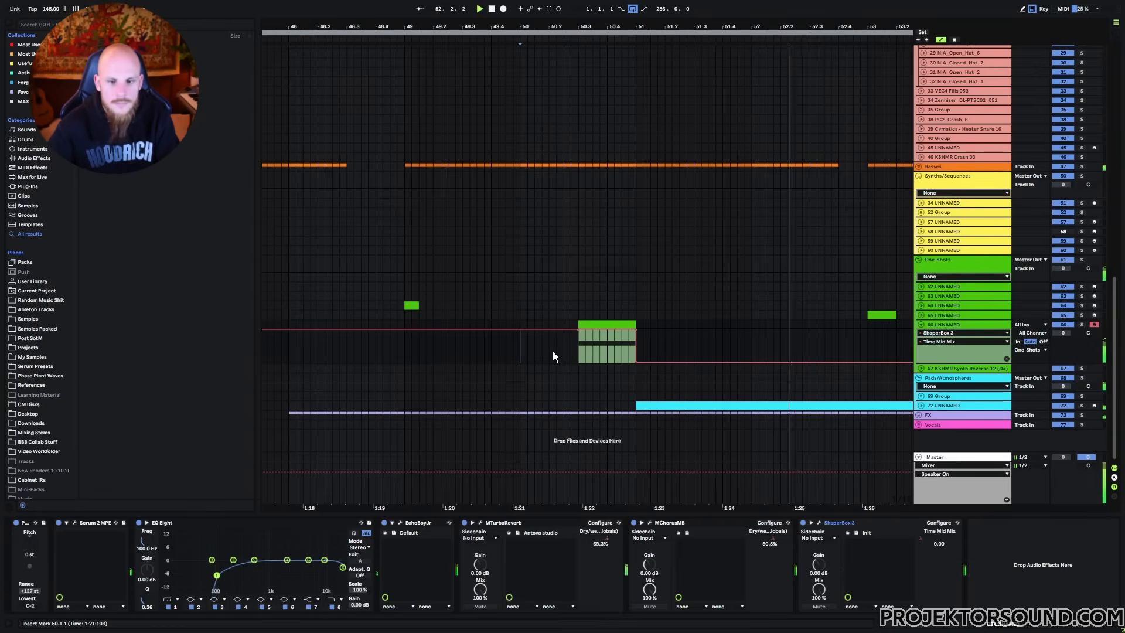
Insert The Utility after ShaperBox 3, automate its gain to drop to -inf dB at 52.4.1, and play from bar 49.
right_click(1000, 575)
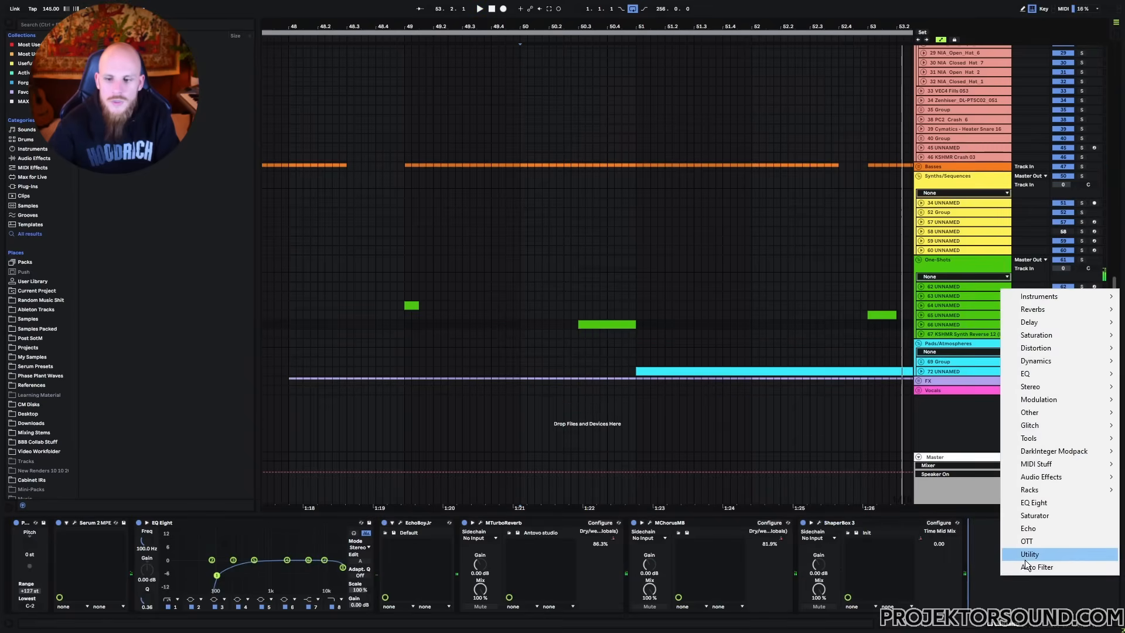
left_click(1025, 558)
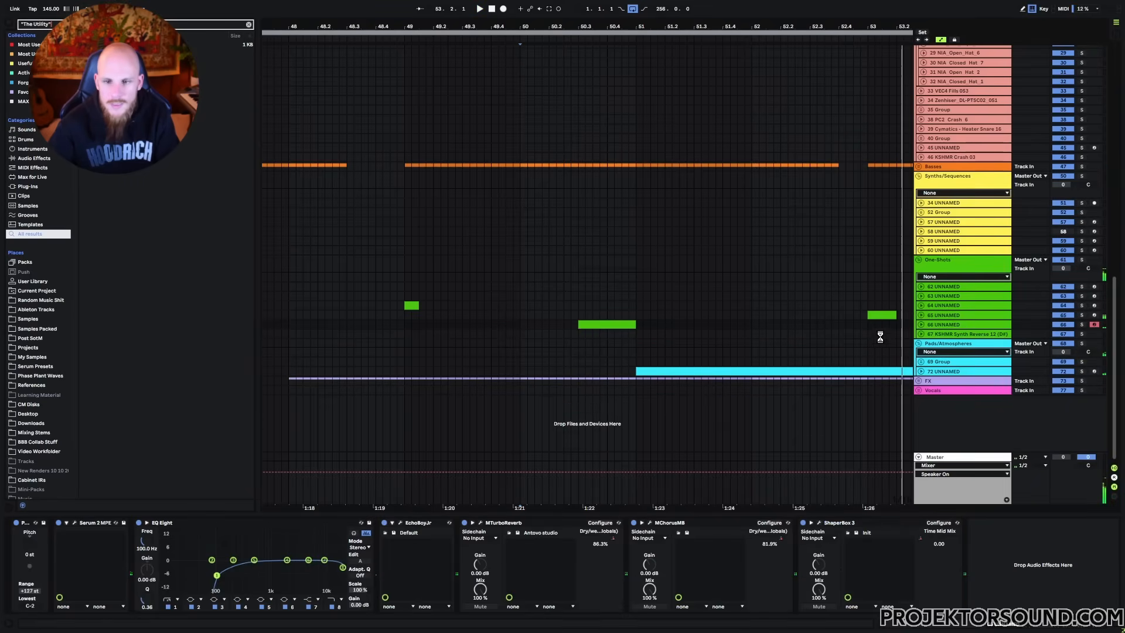
left_click(921, 326)
left_click(840, 346)
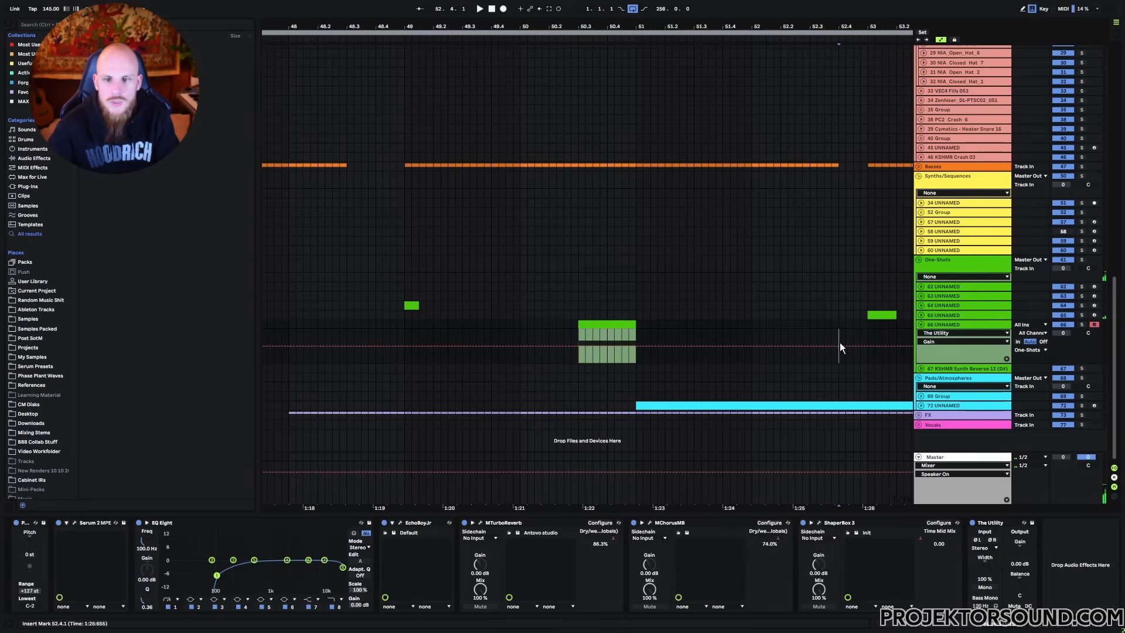
left_click_drag(842, 346, 844, 366)
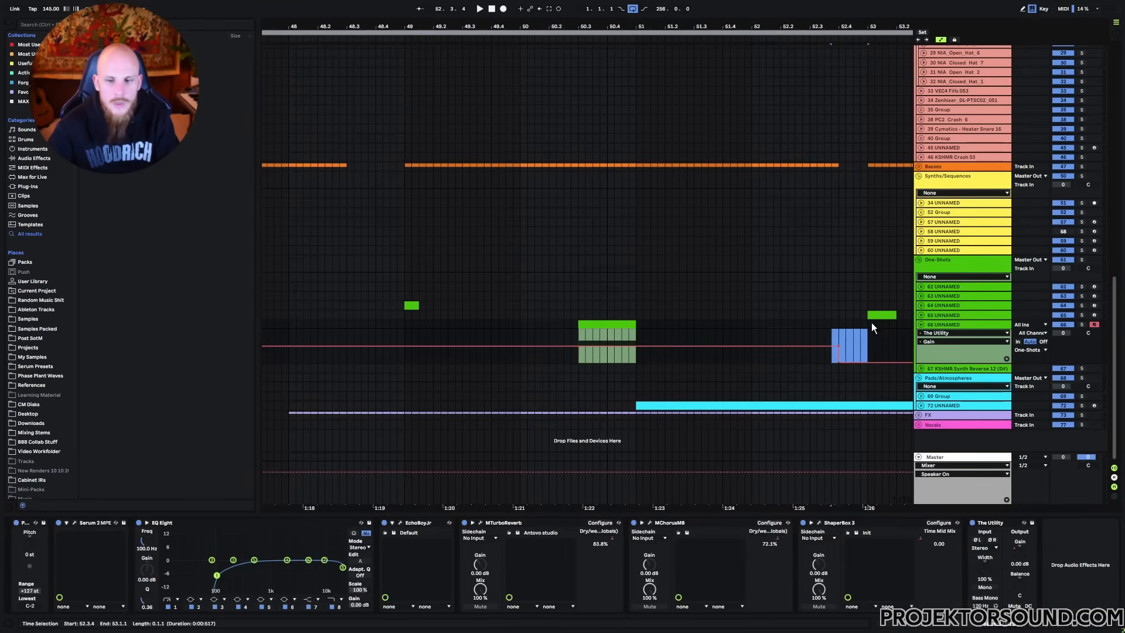
left_click_drag(867, 337, 895, 333)
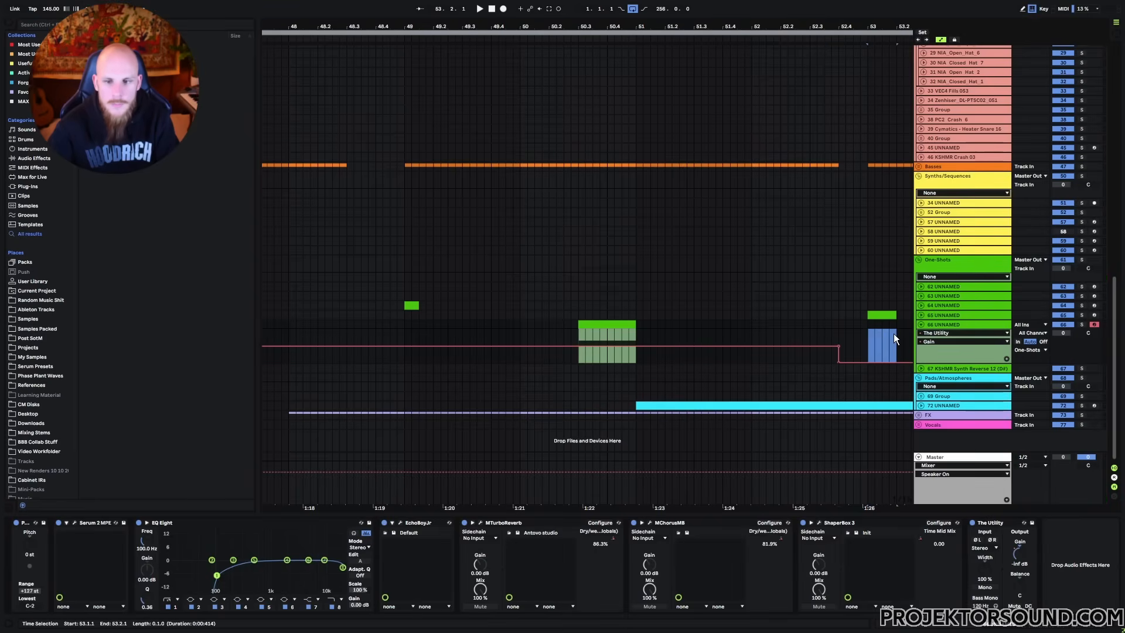
left_click(405, 326)
key("space")
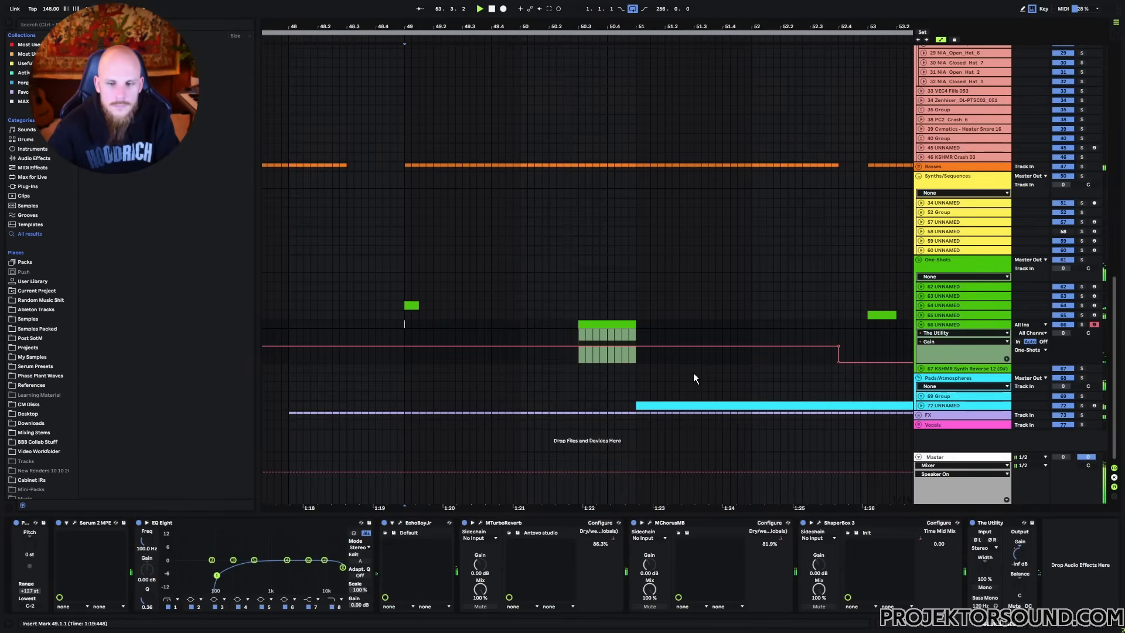
Automate EchoBoy Jr.'s mix to curve up from the clip's end to 1.00 at 52.4.1 and play the clip.
left_click(937, 326)
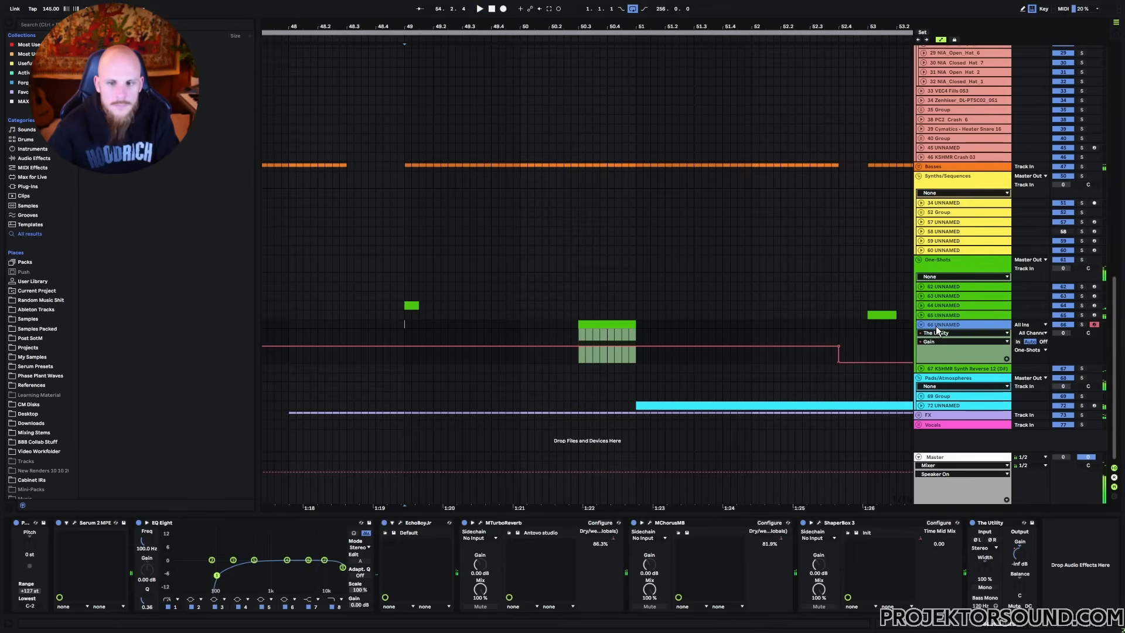
left_click(401, 522)
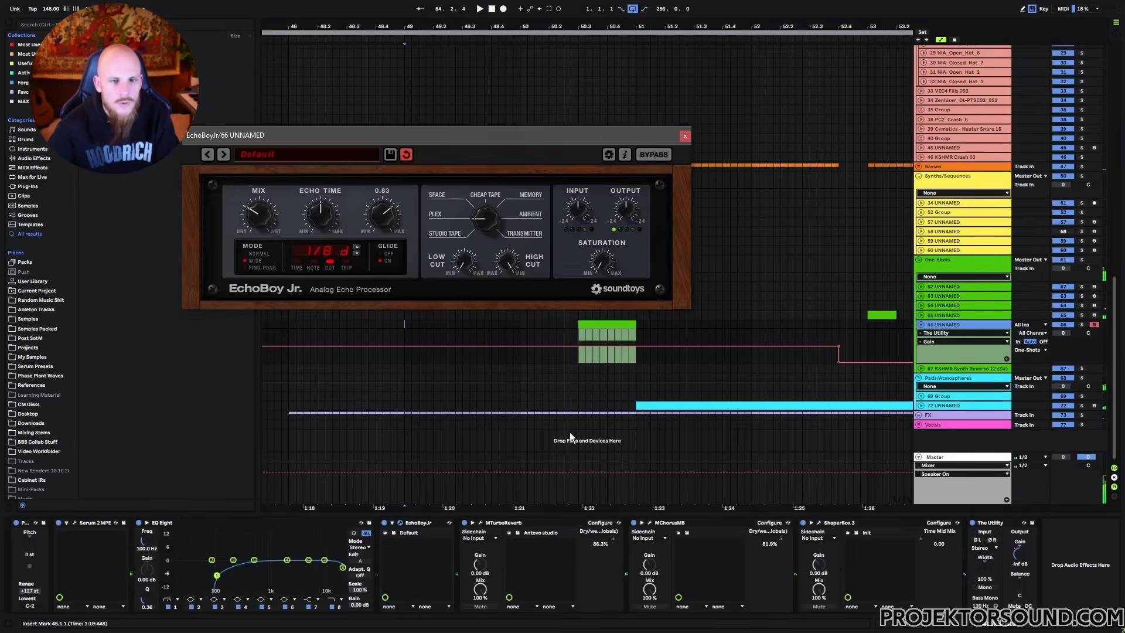
left_click(262, 216)
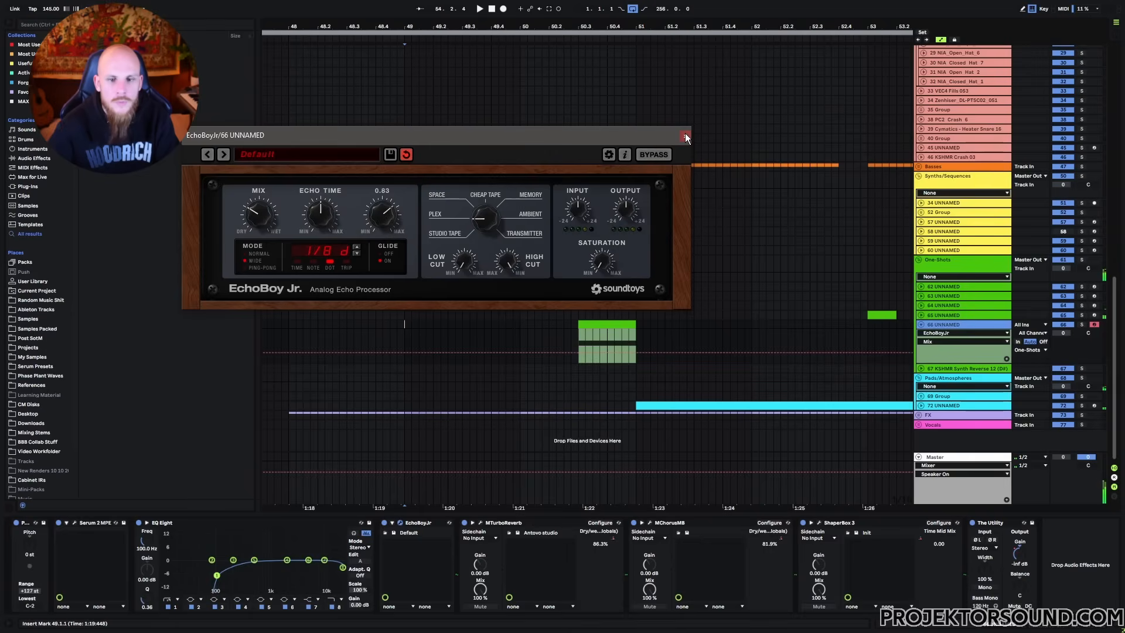
left_click(686, 136)
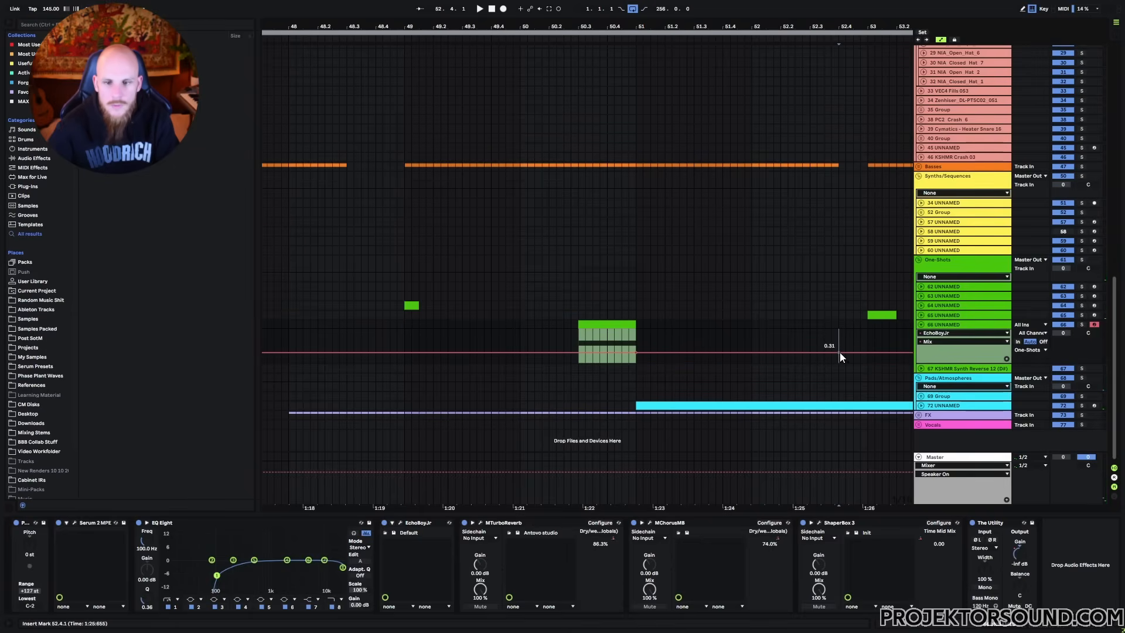
left_click_drag(839, 353, 839, 331)
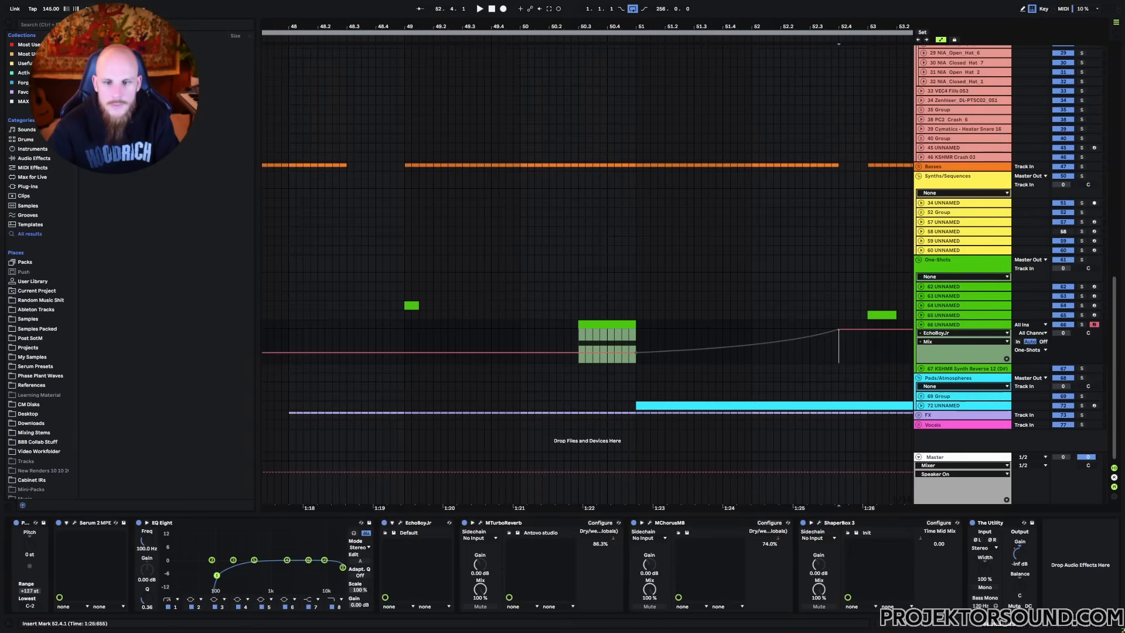
left_click(580, 342)
key("space")
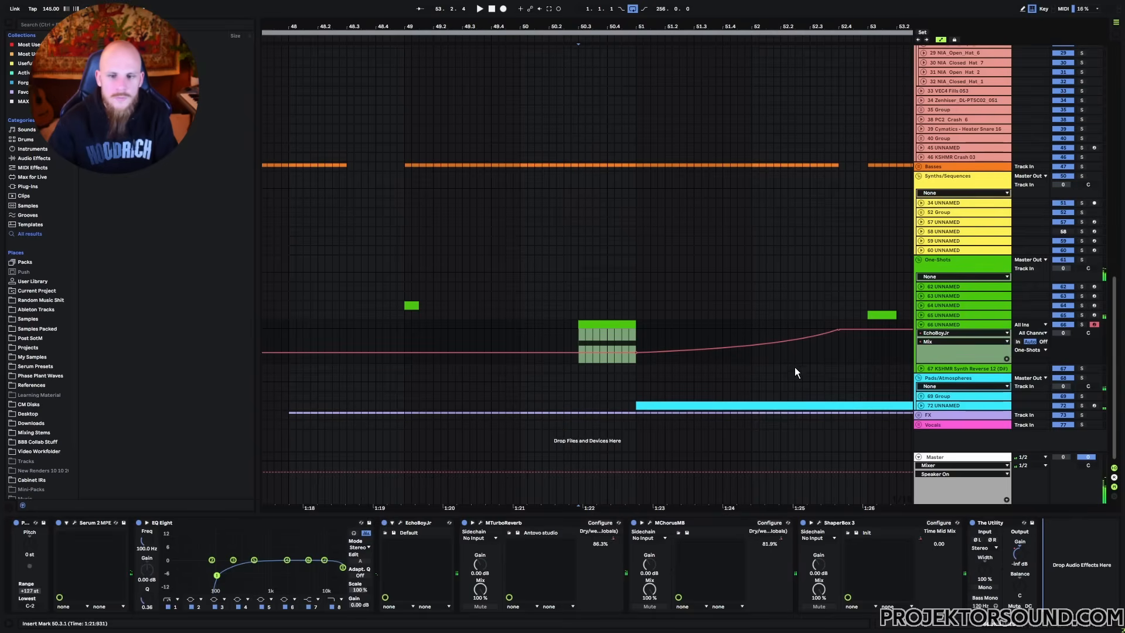
left_click_drag(757, 360, 867, 351)
left_click(836, 357)
left_click(838, 353)
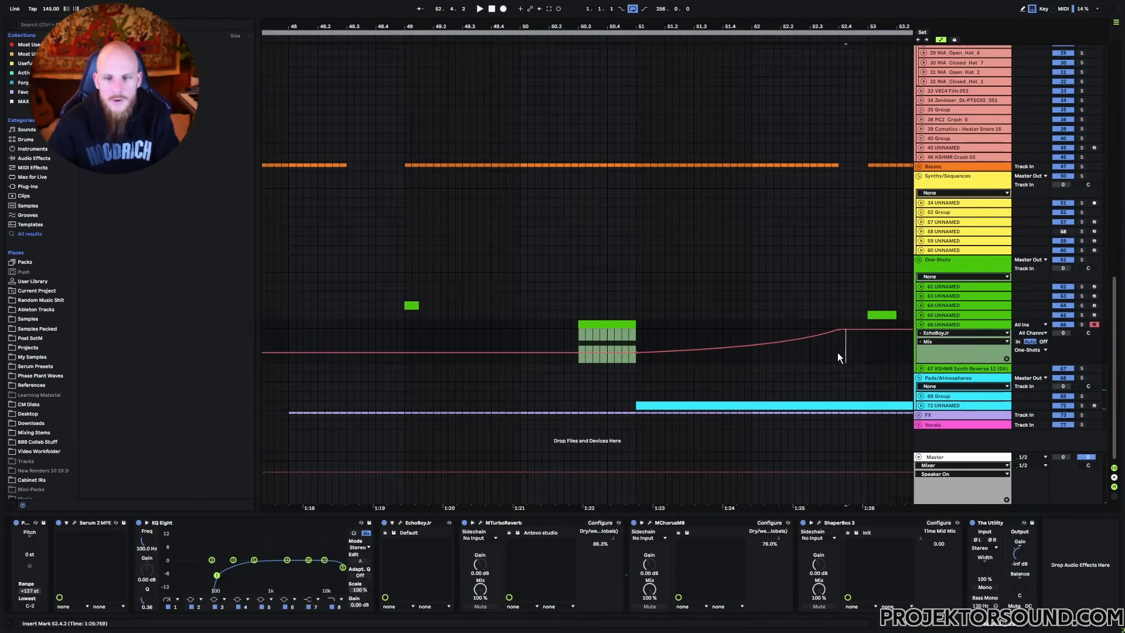
left_click(1070, 569)
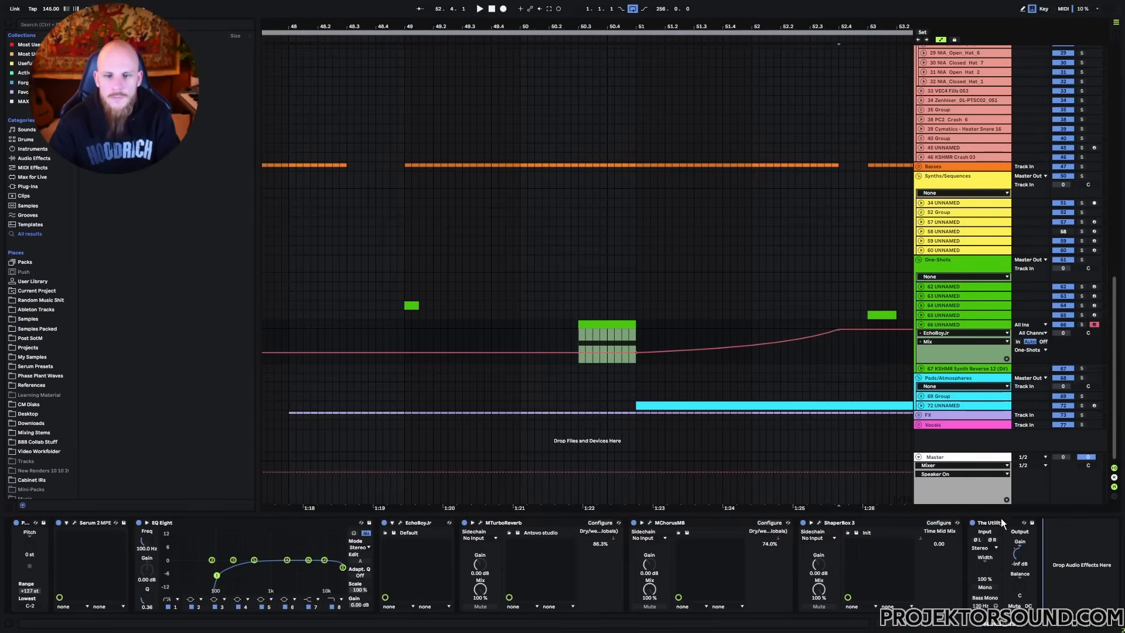
scroll(786, 403, "right", 5)
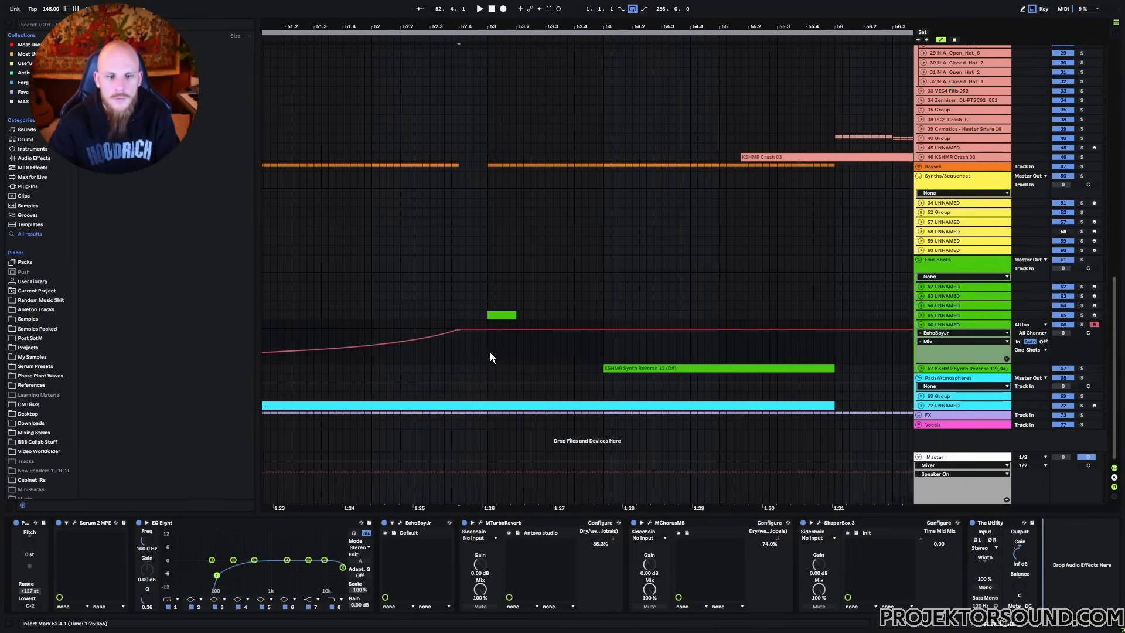
left_click_drag(489, 352, 834, 360)
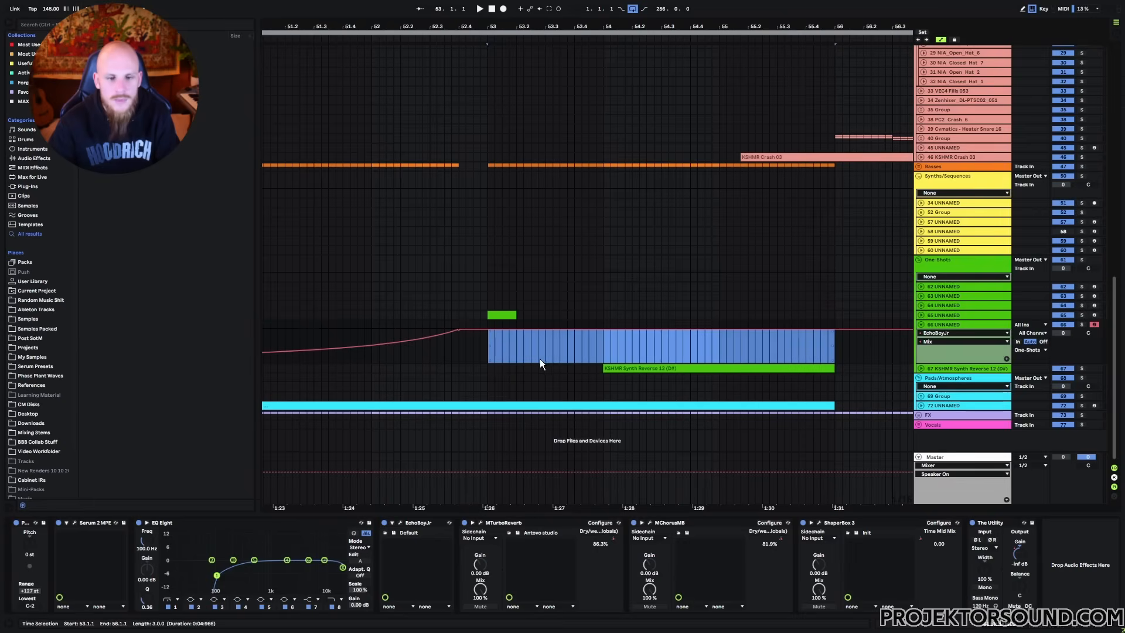
scroll(540, 358, "left", 5)
Add an EQ Eight after The Utility, set band 1's low cut to 159 Hz, and automate its frequency up to 6.22 kHz at 52.4.1.
right_click(1073, 567)
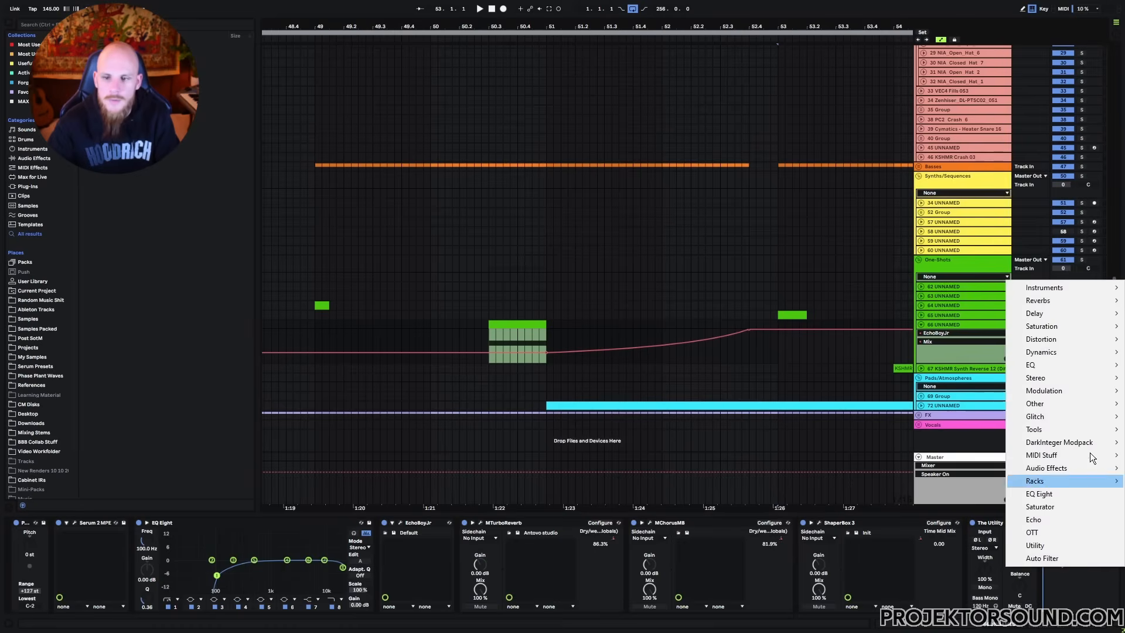
left_click(1040, 494)
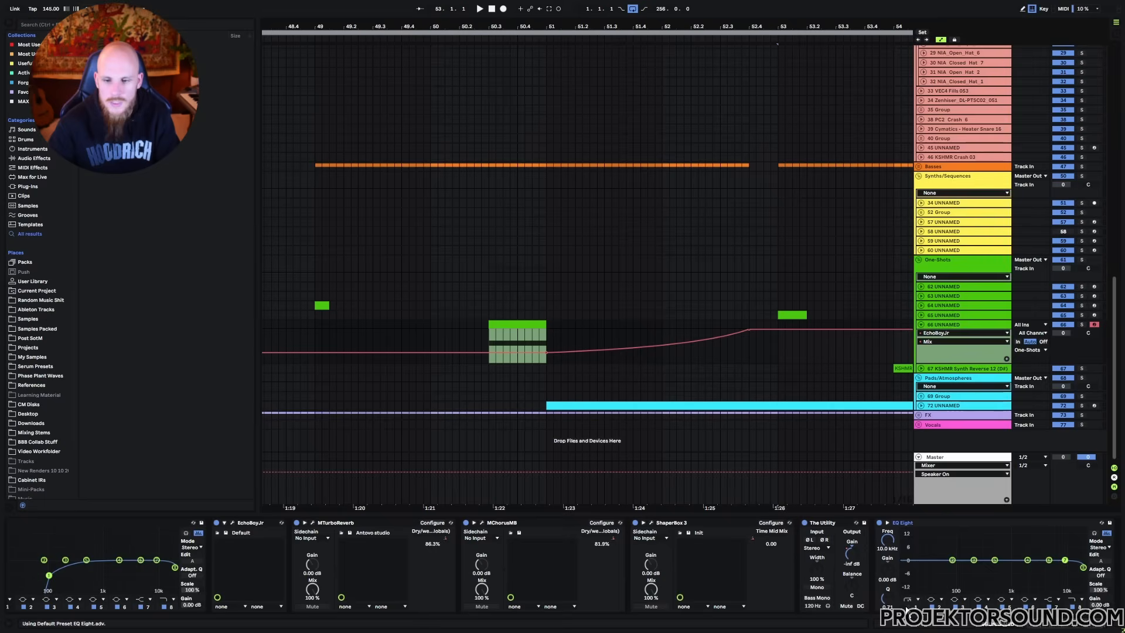
left_click(908, 607)
left_click_drag(902, 567, 964, 566)
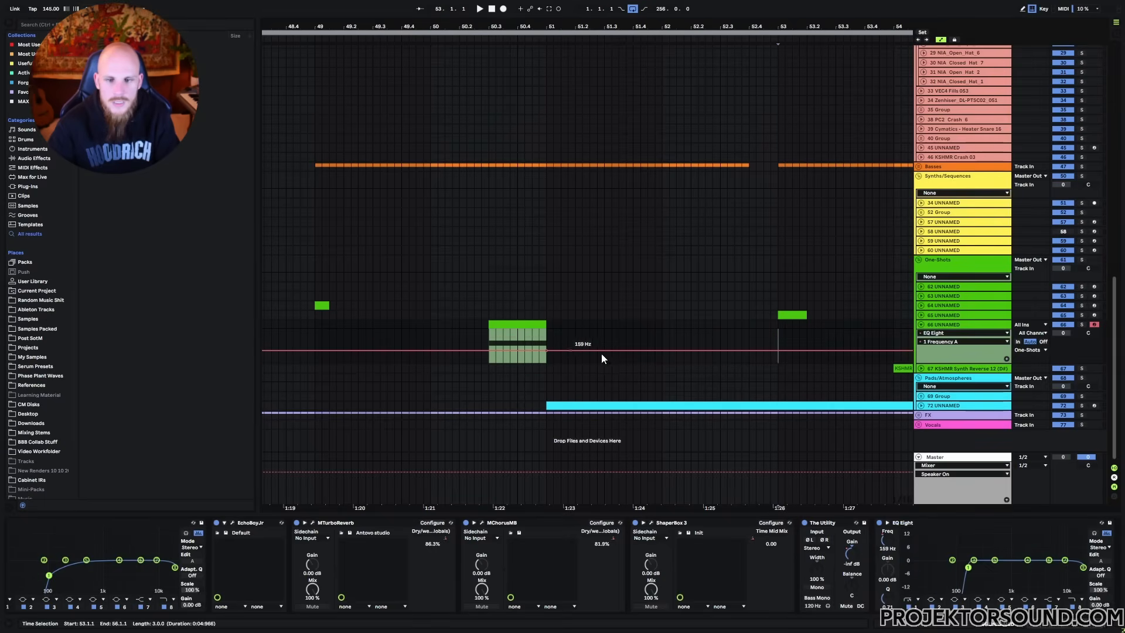
left_click(742, 338)
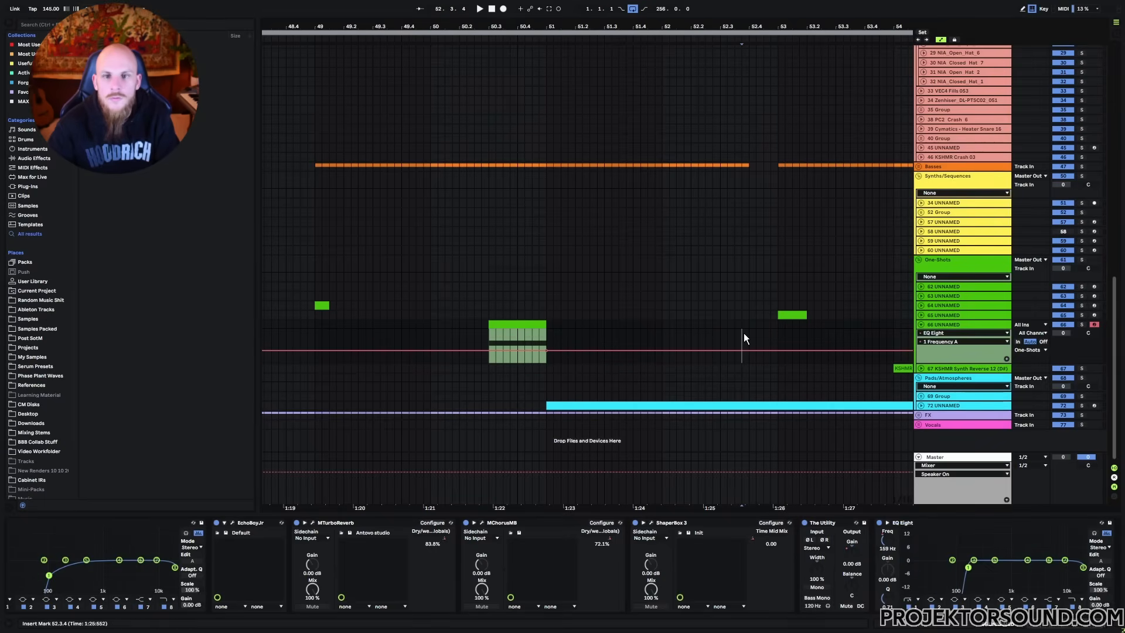
mouse_move(750, 353)
left_mouse_down()
mouse_move(747, 332)
mouse_move(699, 347)
mouse_move(748, 334)
left_mouse_up()
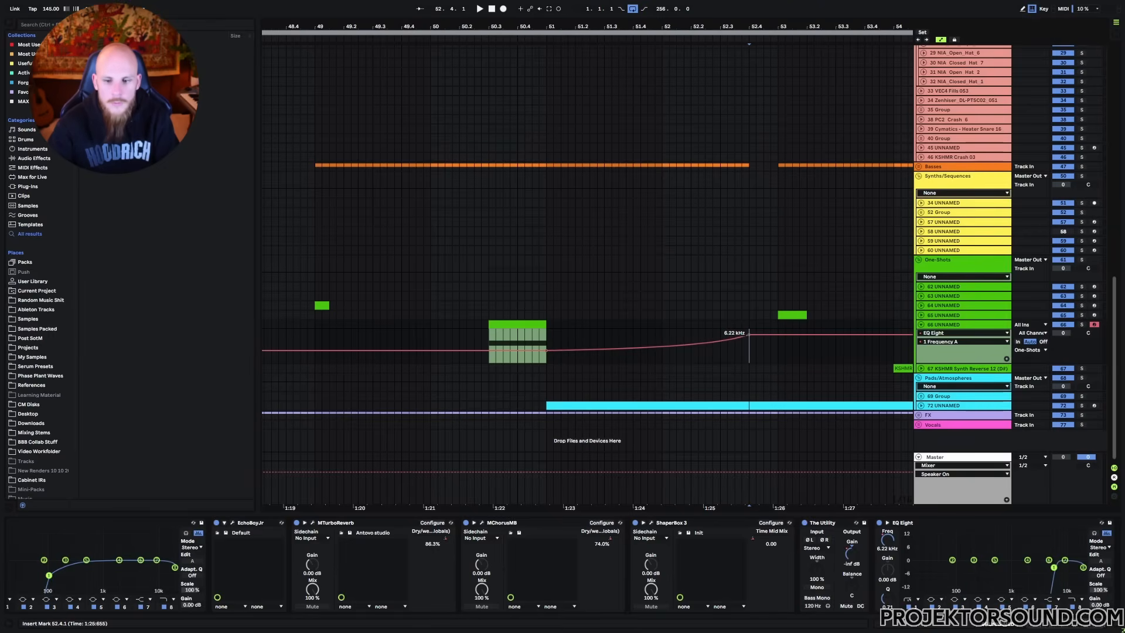
Automate the new EQ Eight's band 1 resonance to rise from the clip's end to 3.80 at 52.4.1.
left_click(881, 596)
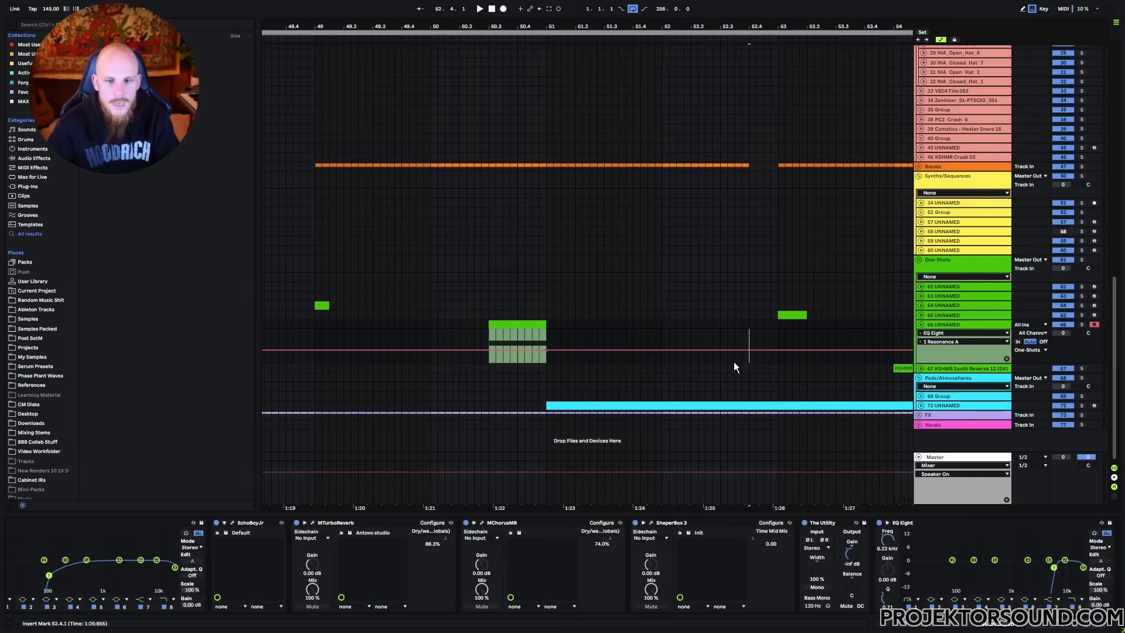
left_click_drag(748, 349, 762, 341)
left_click(486, 341)
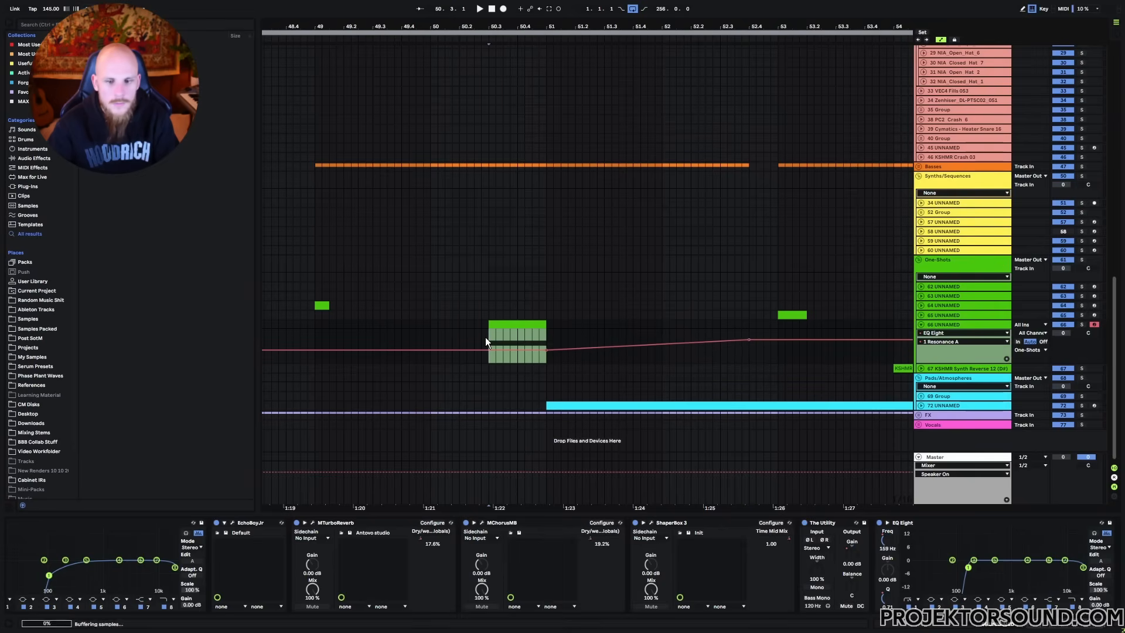
Move the new EQ Eight in front of The Utility and play the synth clip from 50.3.1.
left_click(896, 522)
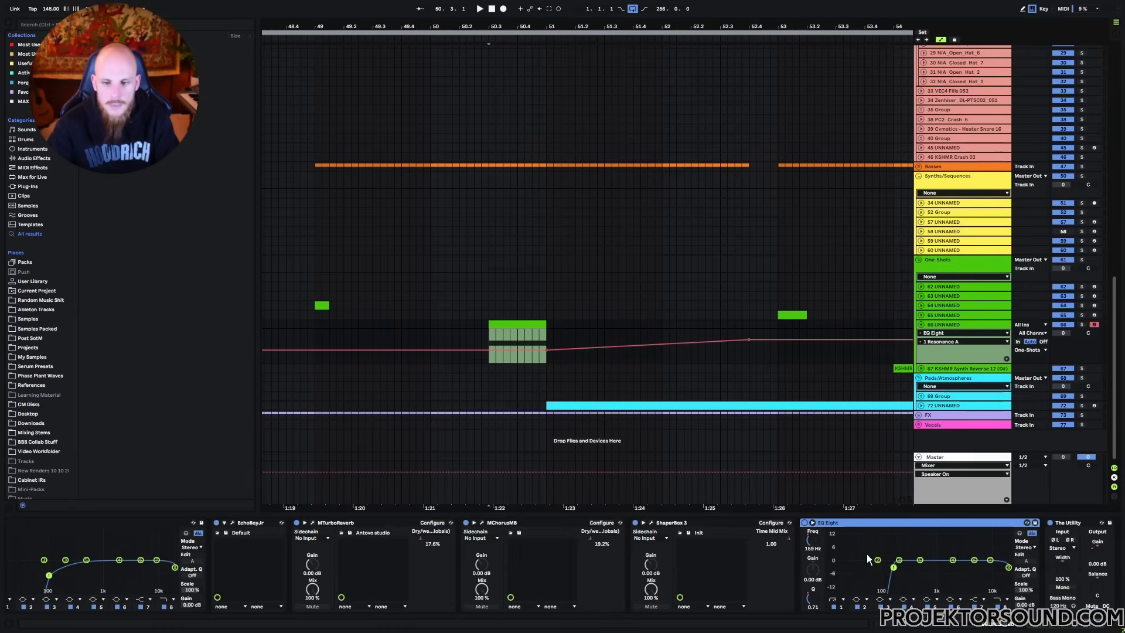
left_click(486, 339)
key("space")
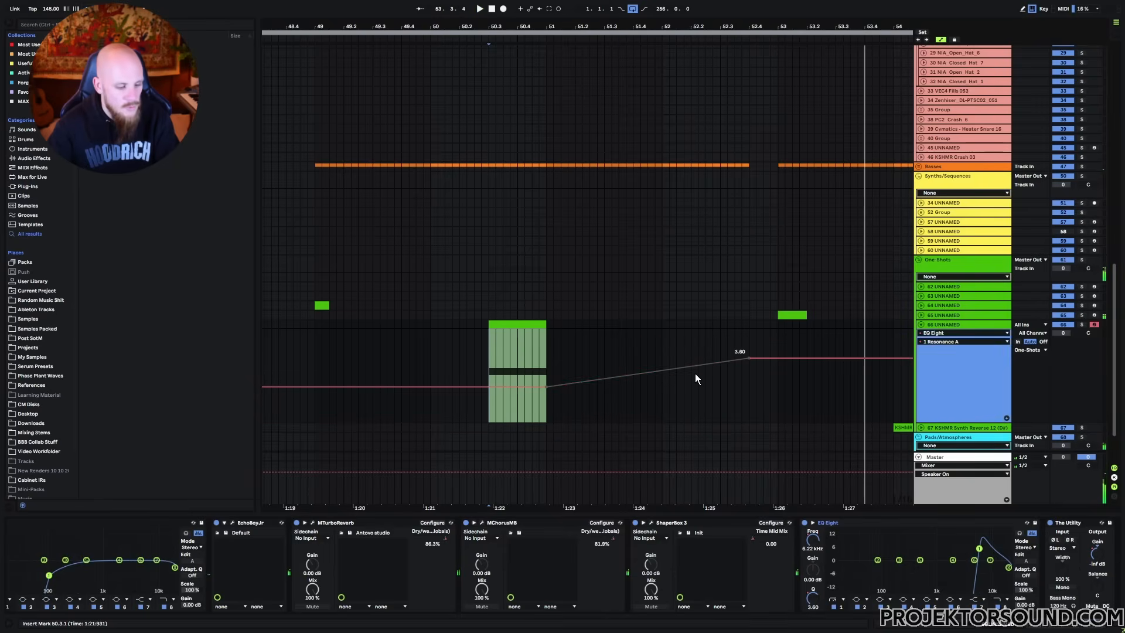
Bend the resonance ramp into a slow-starting curve and show the track's automated parameters in separate lanes.
left_click_drag(673, 374, 674, 382)
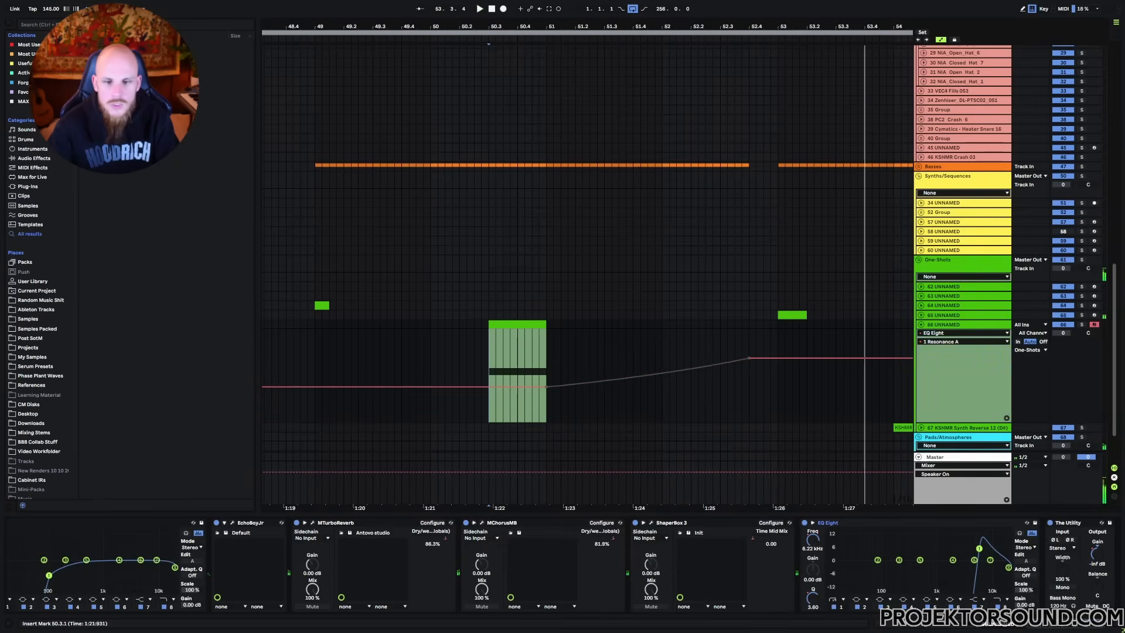
left_click(1006, 418)
scroll(623, 337, "down", 6)
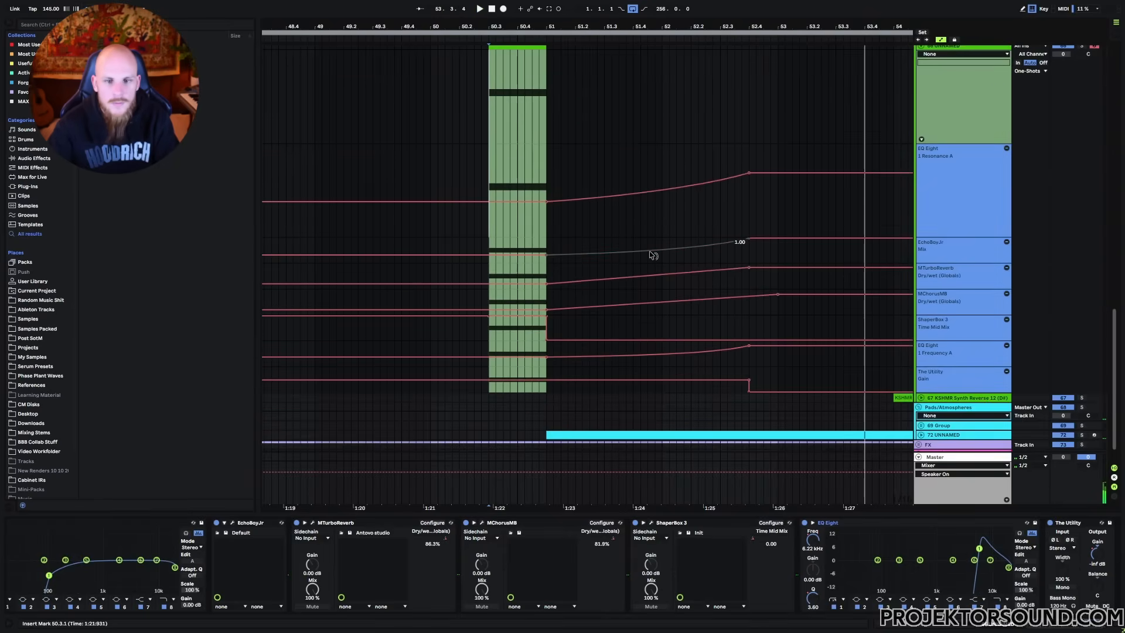
Move the EQ Eight 1 Frequency A lane directly below the 1 Resonance A lane and play the clip from 50.3.1.
left_click_drag(653, 253, 653, 253)
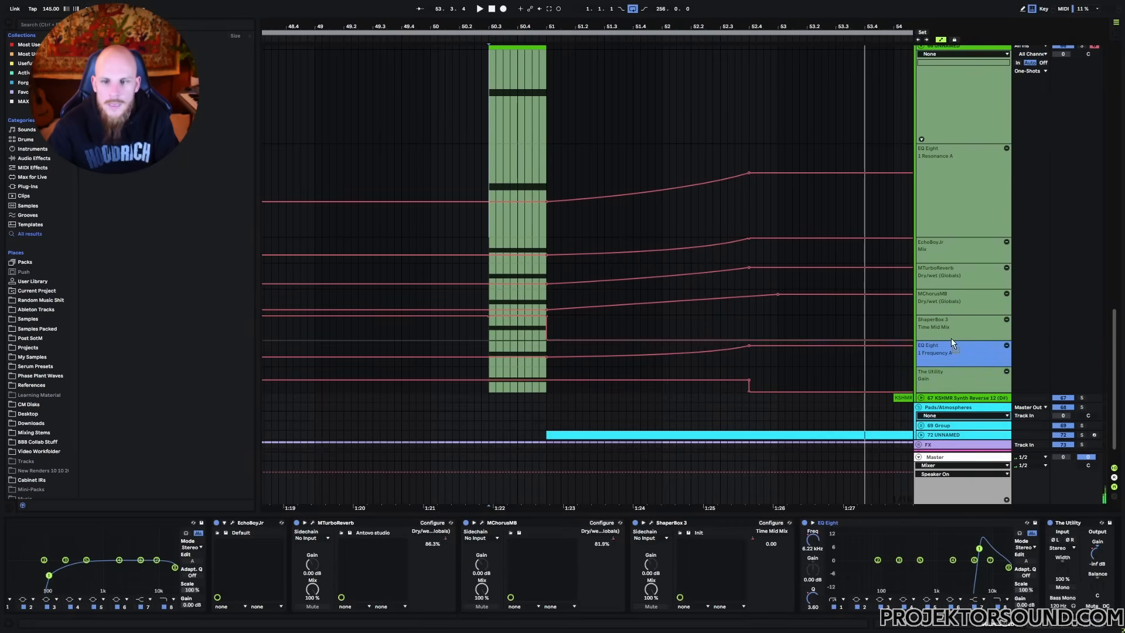
left_click_drag(951, 339, 945, 238)
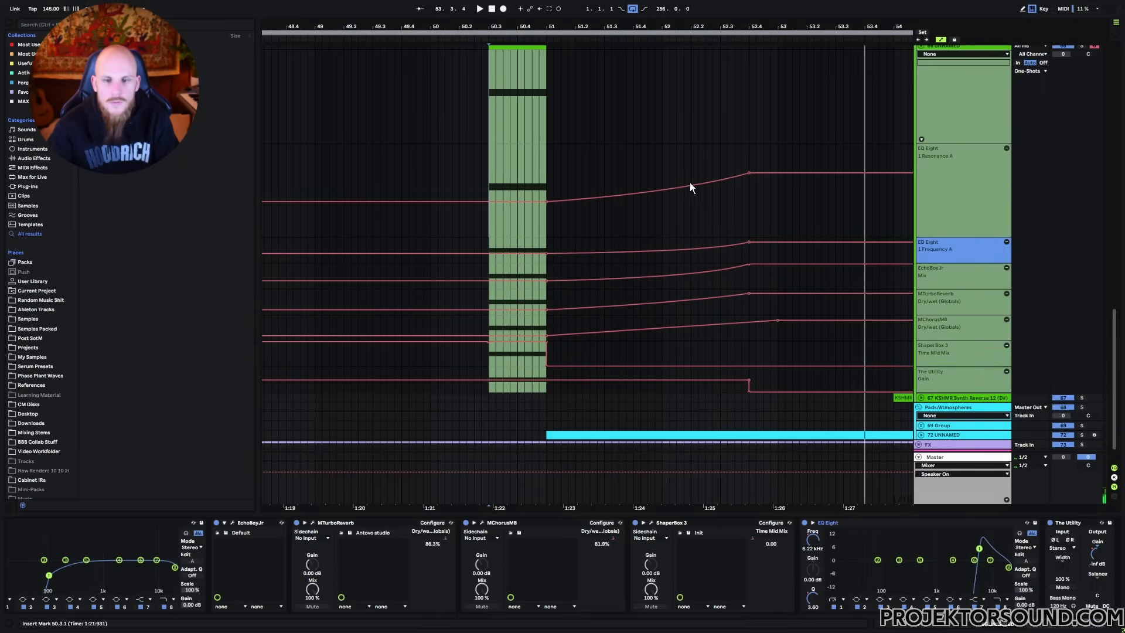
left_click(489, 176)
key("space")
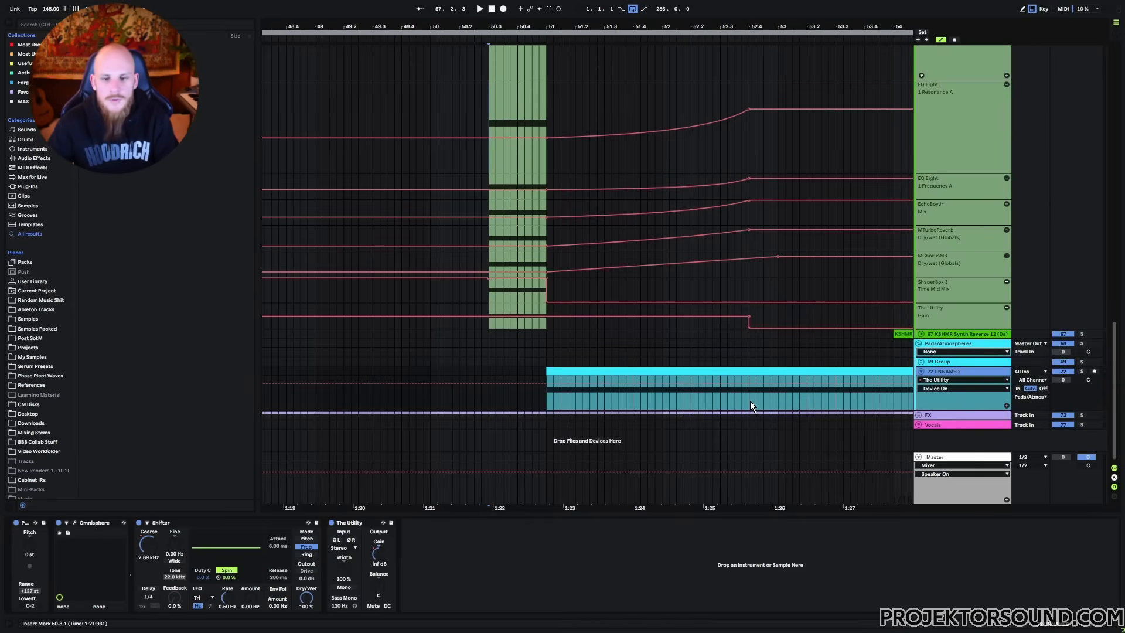
Add a second Utility at the end of the pad track 72's device chain.
left_click_drag(750, 405, 777, 400)
key("Delete")
right_click(491, 573)
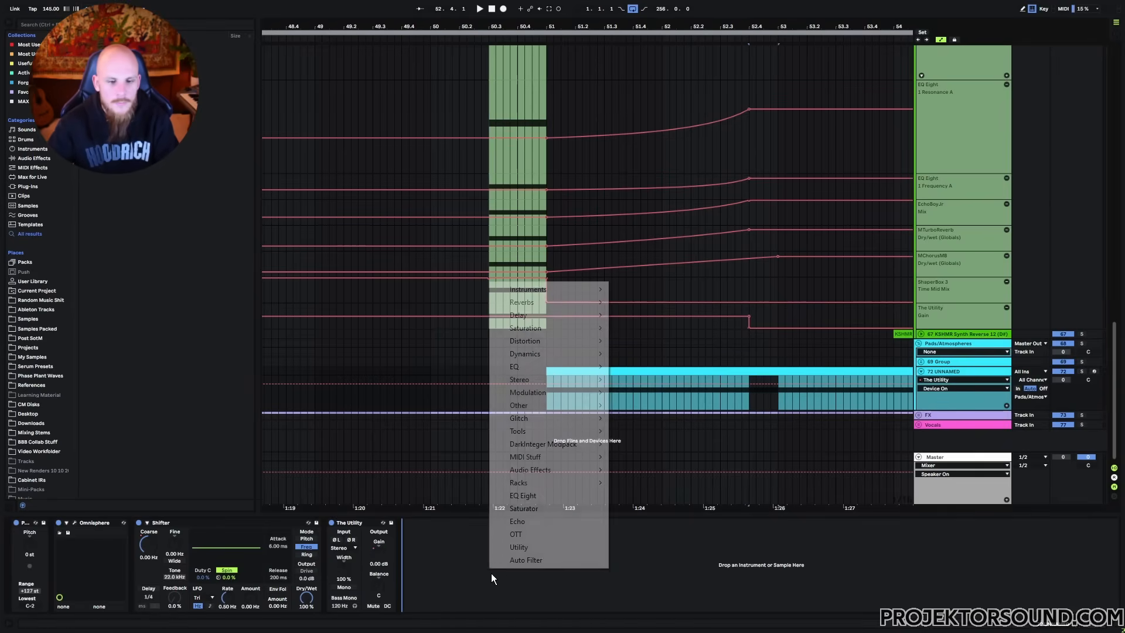
left_click(530, 546)
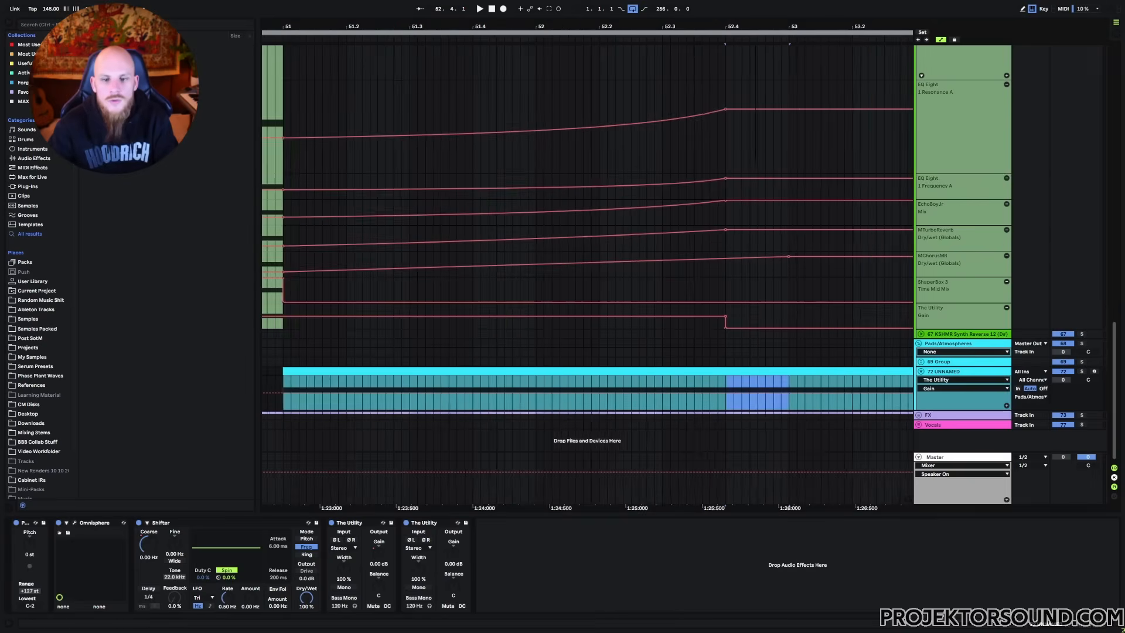
Draw a curved drop in the second Utility's gain between 52.4.1 and 52.4.2, and repeat it up to 53.1.1.
left_click_drag(755, 26, 721, 27)
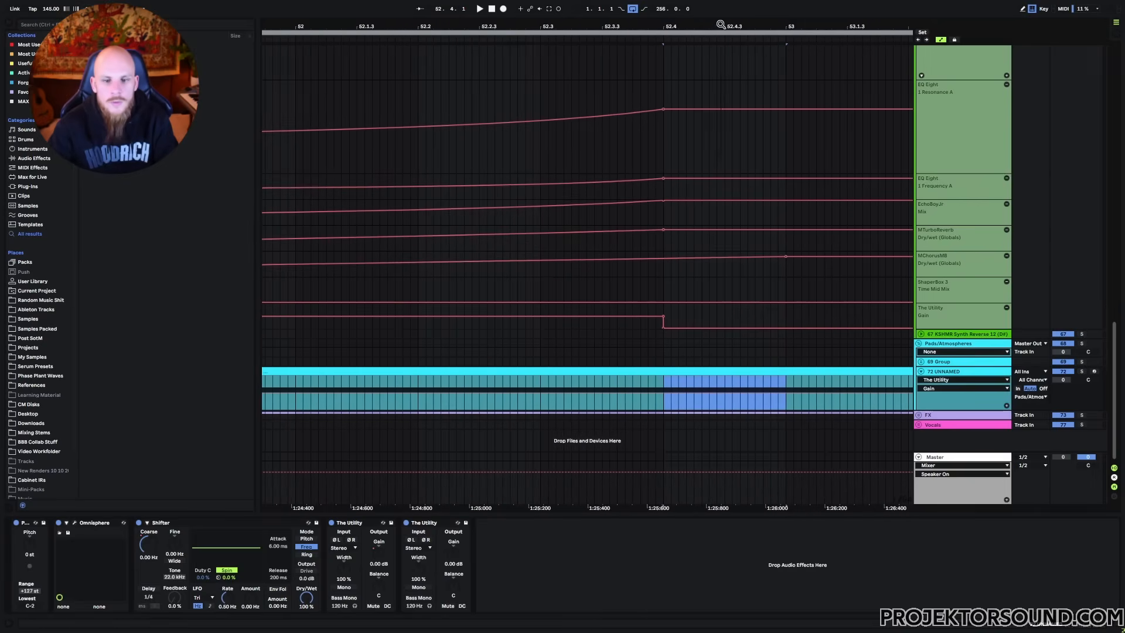
left_click(662, 391)
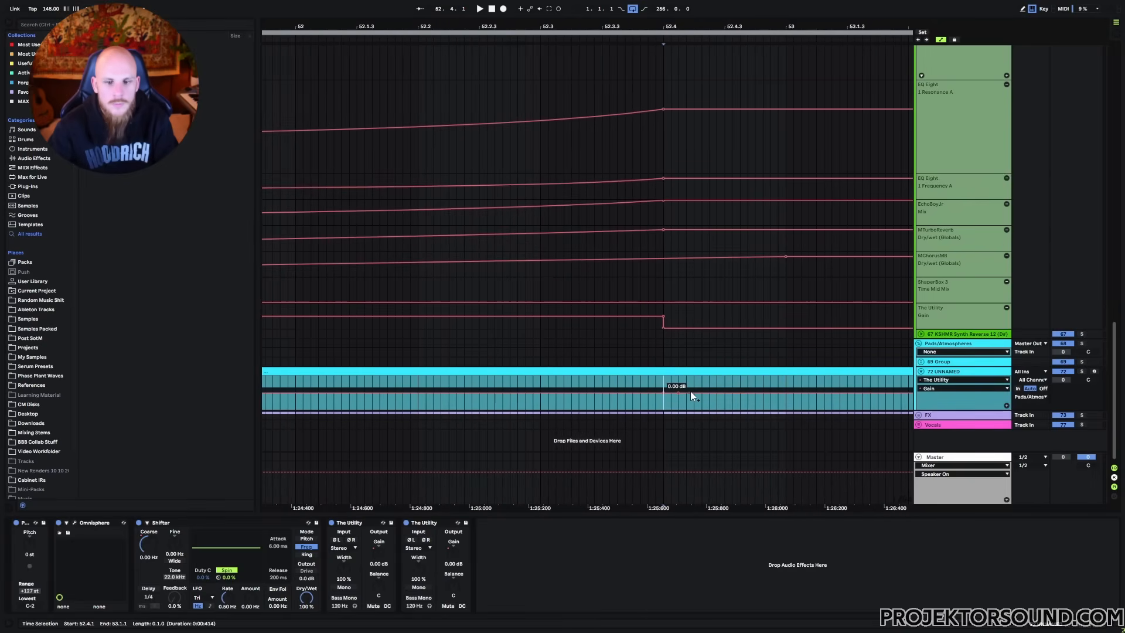
left_click_drag(690, 392, 691, 410)
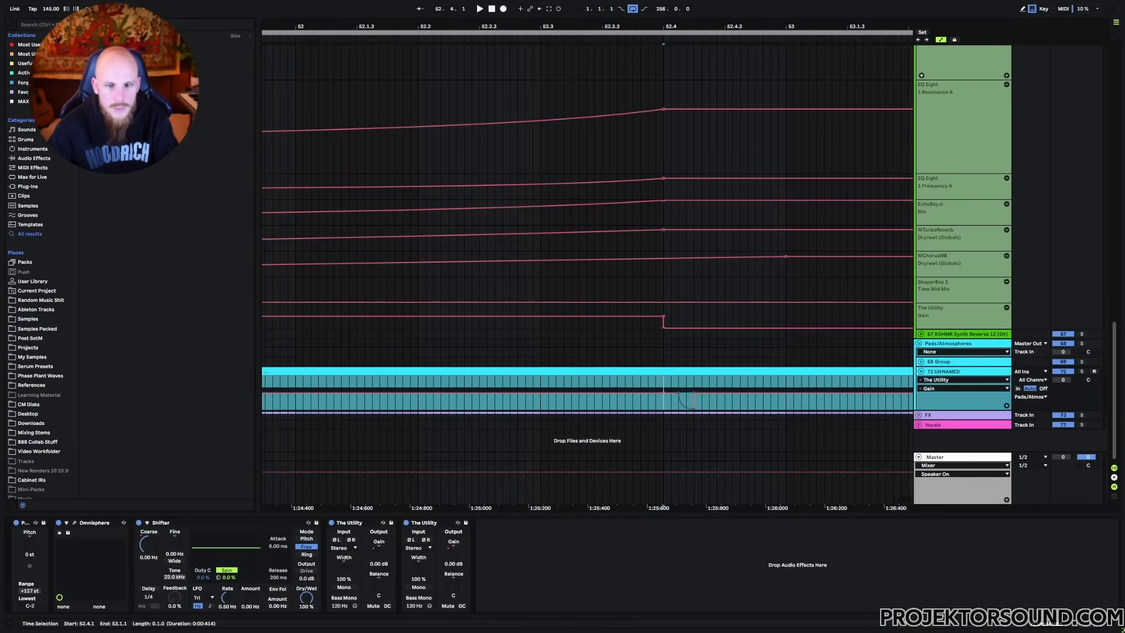
key("ctrl+d")
key("ctrl+d")
key("ctrl+d")
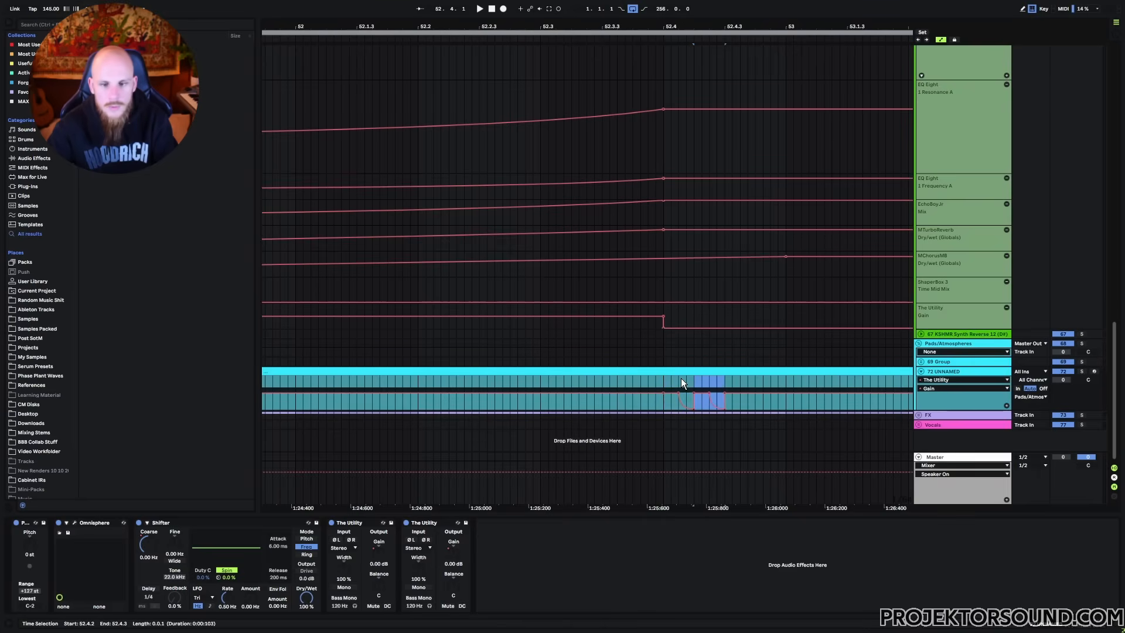
Play the arrangement from 49.1.1 to check the pad's gain chops.
left_click_drag(670, 28, 713, 2)
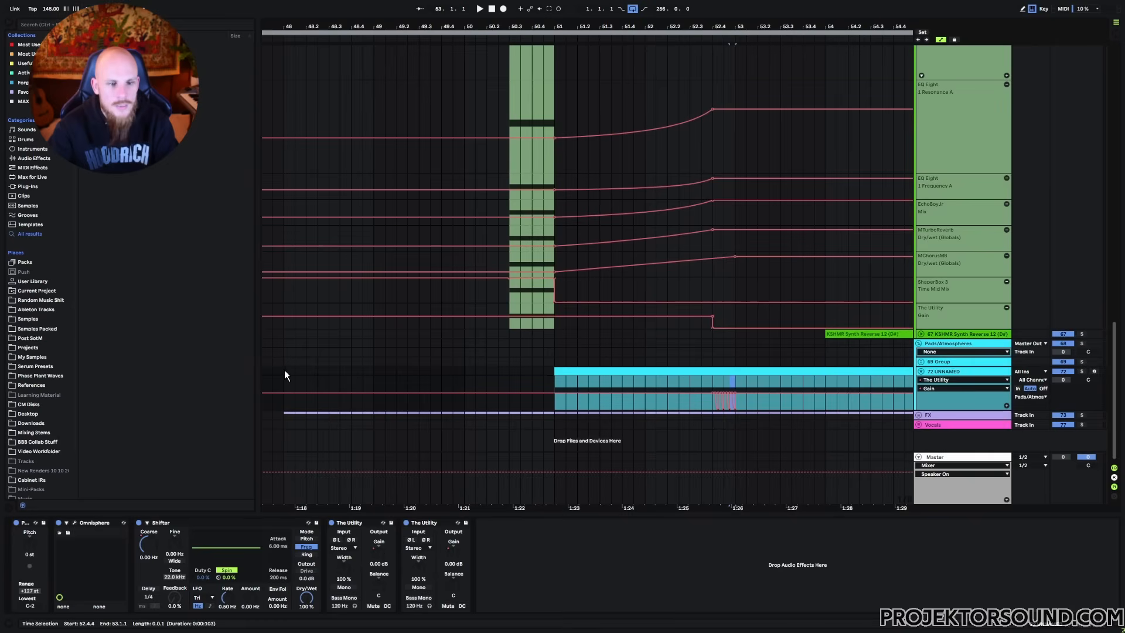
left_click(374, 371)
key("space")
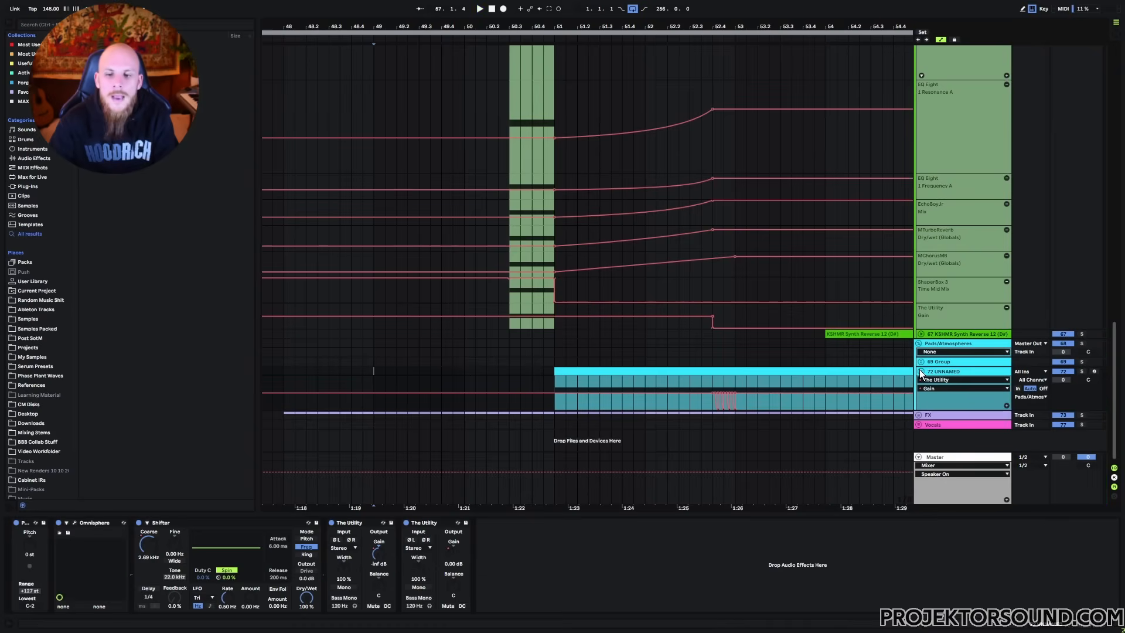
Fold the pad track's lane and bring up one-shot track 66's device chain and automation lanes.
scroll(965, 367, "up", 5)
left_click(921, 201)
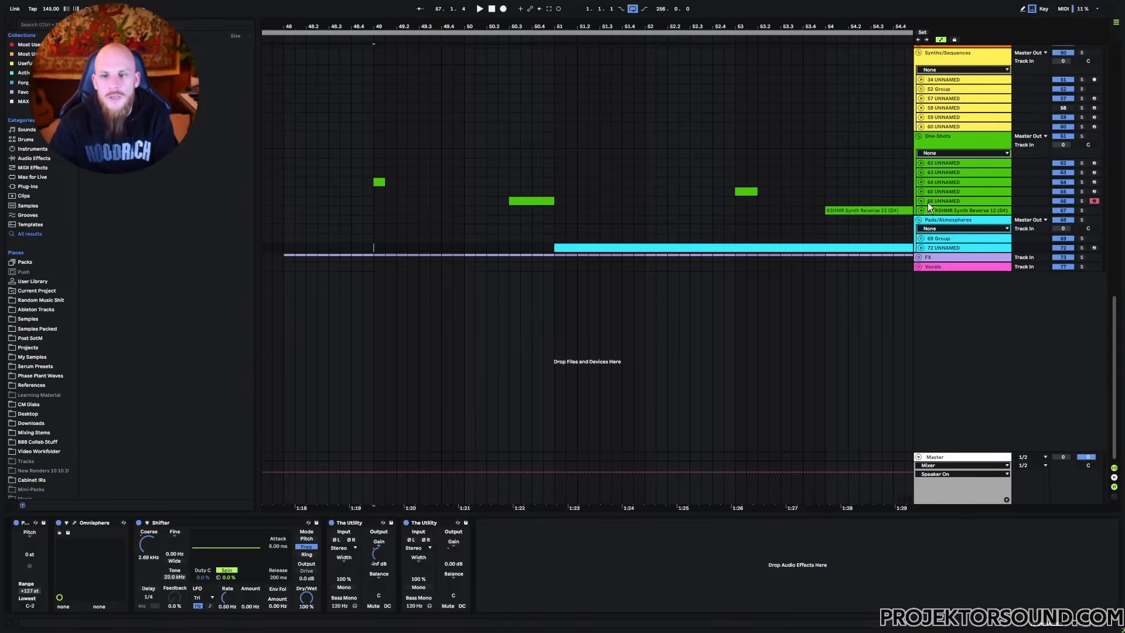
left_click(947, 202)
left_click(921, 201)
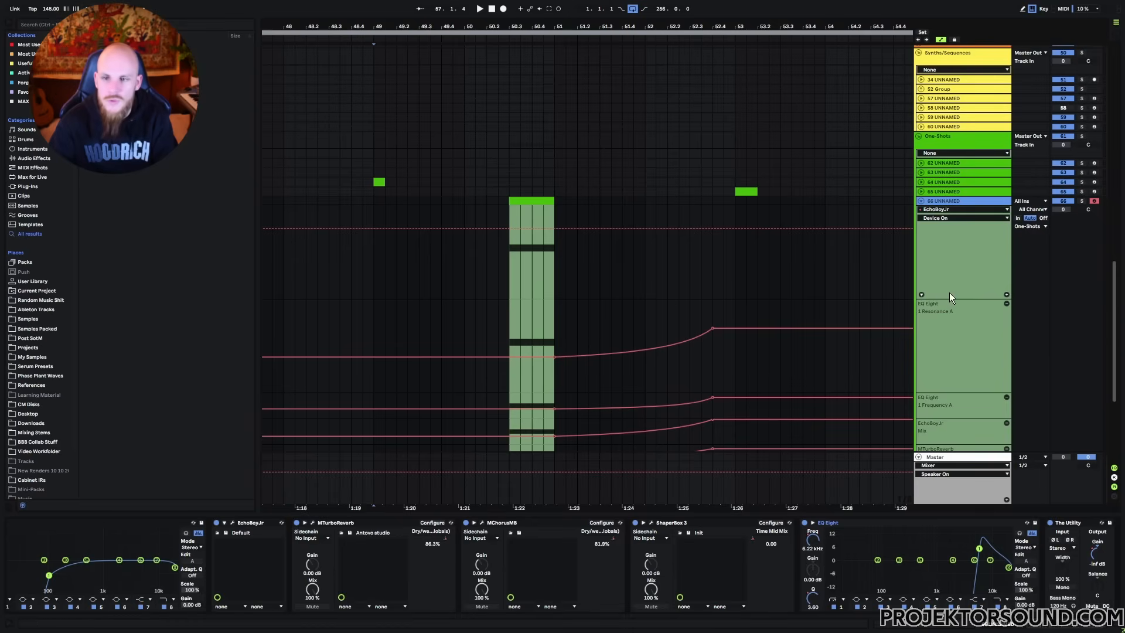
Automate the last EQ Eight's output gain to rise slightly from the one-shot clip's end at 51.1.1 to 52.4.1.
left_click_drag(511, 248, 550, 259)
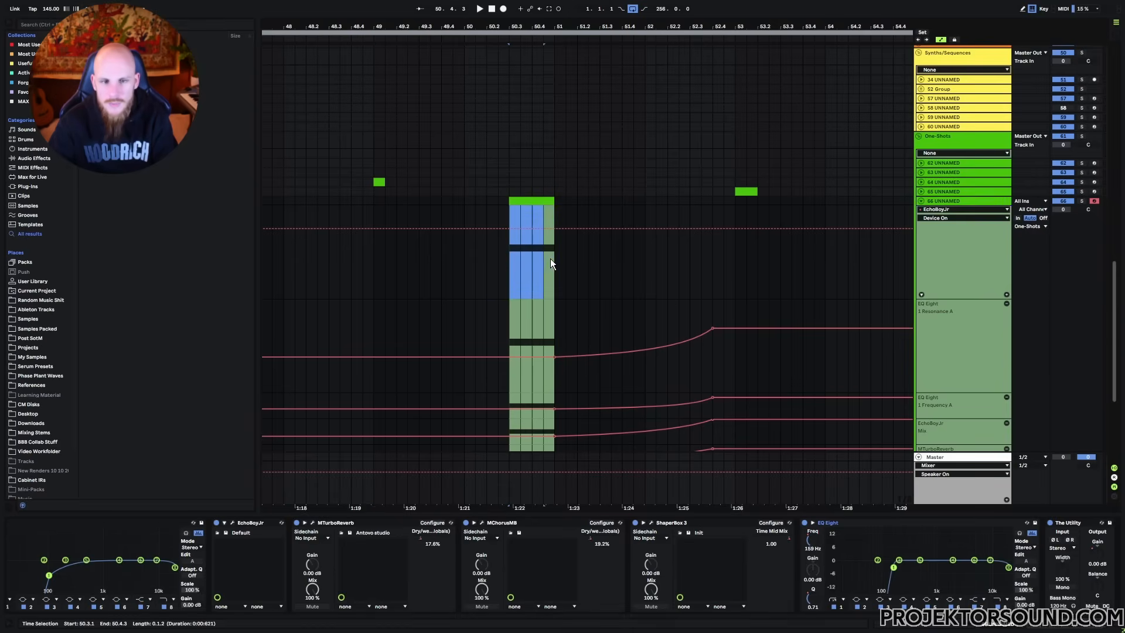
left_click(510, 265)
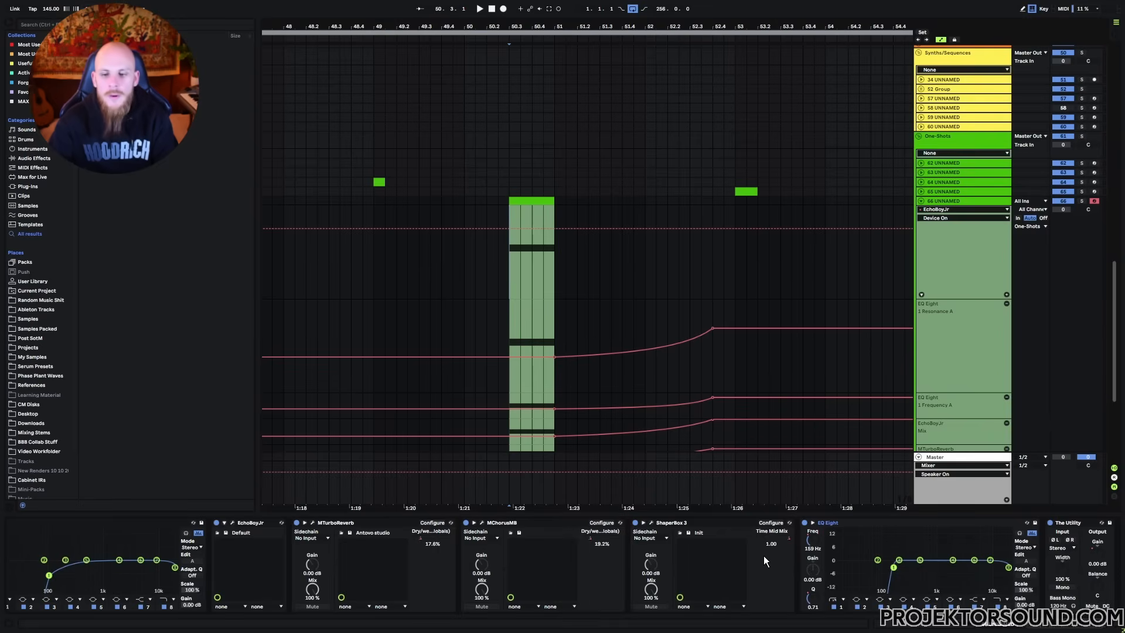
left_click(1023, 604)
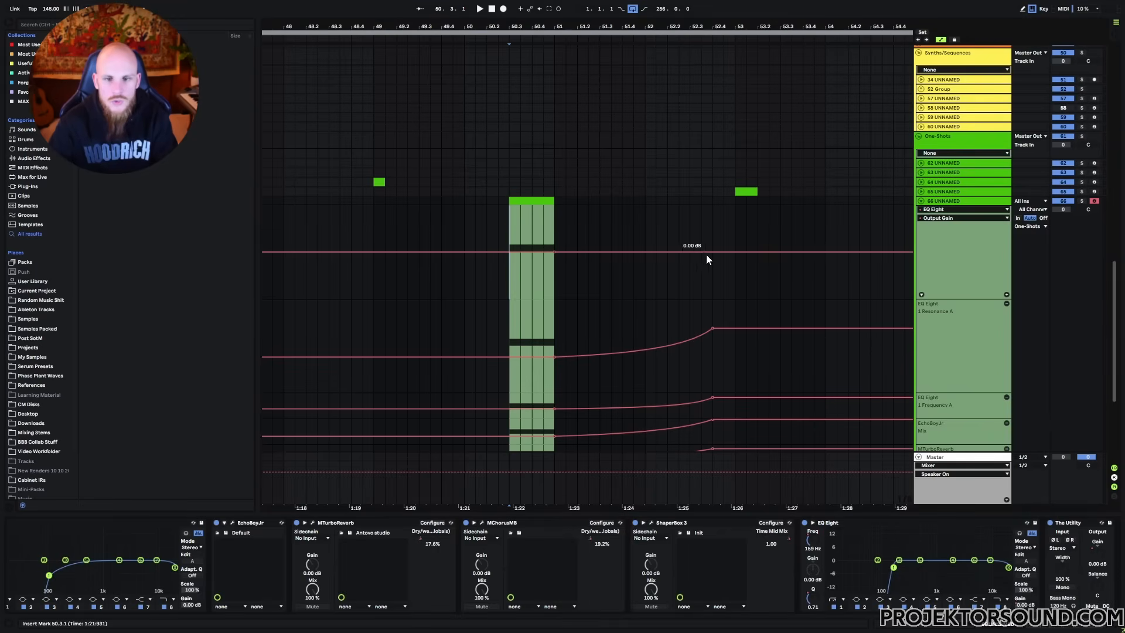
left_click_drag(715, 252, 715, 244)
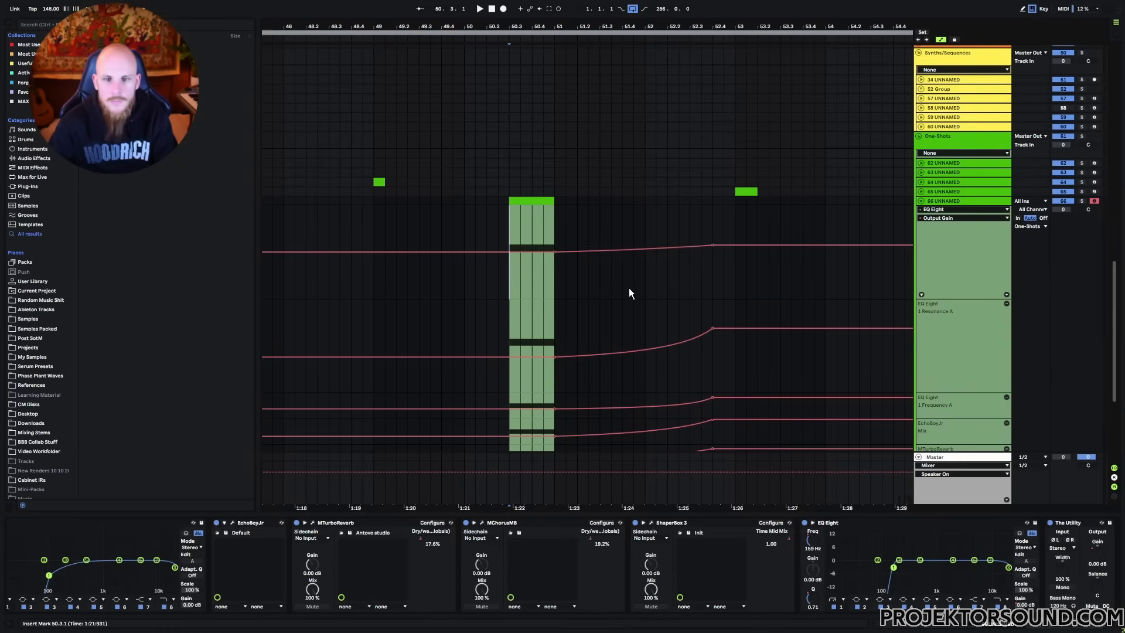
Review The Utility's gain automation on track 66, and mark the EQ Eight output gain rise between 51.1.1 and 52.4.1.
left_click(1098, 562)
left_click(1099, 561)
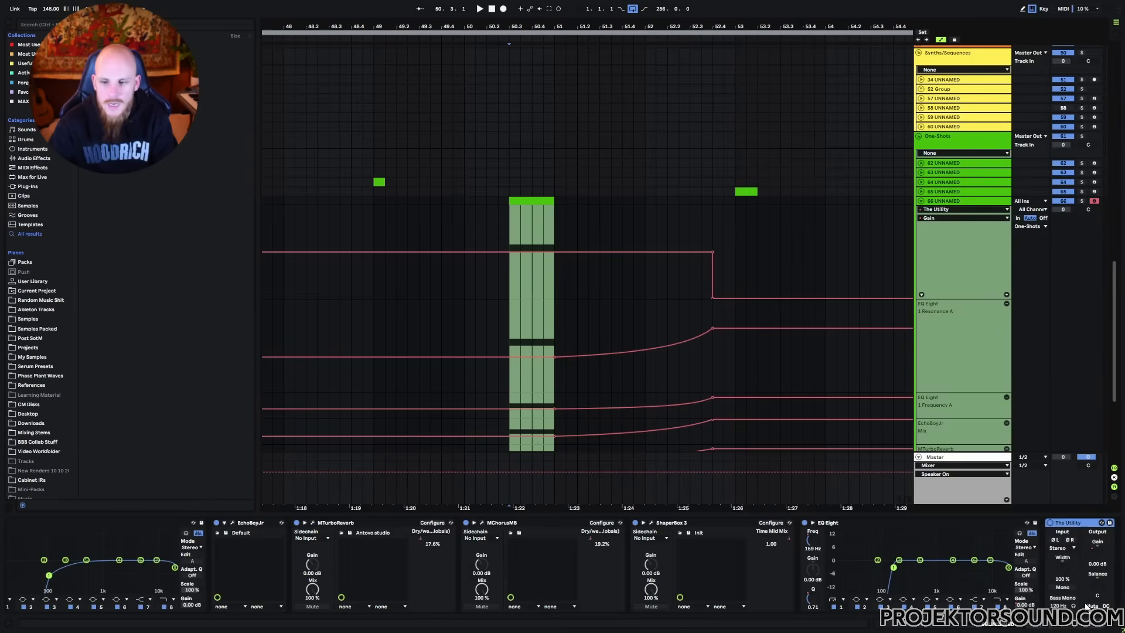
left_click(1023, 605)
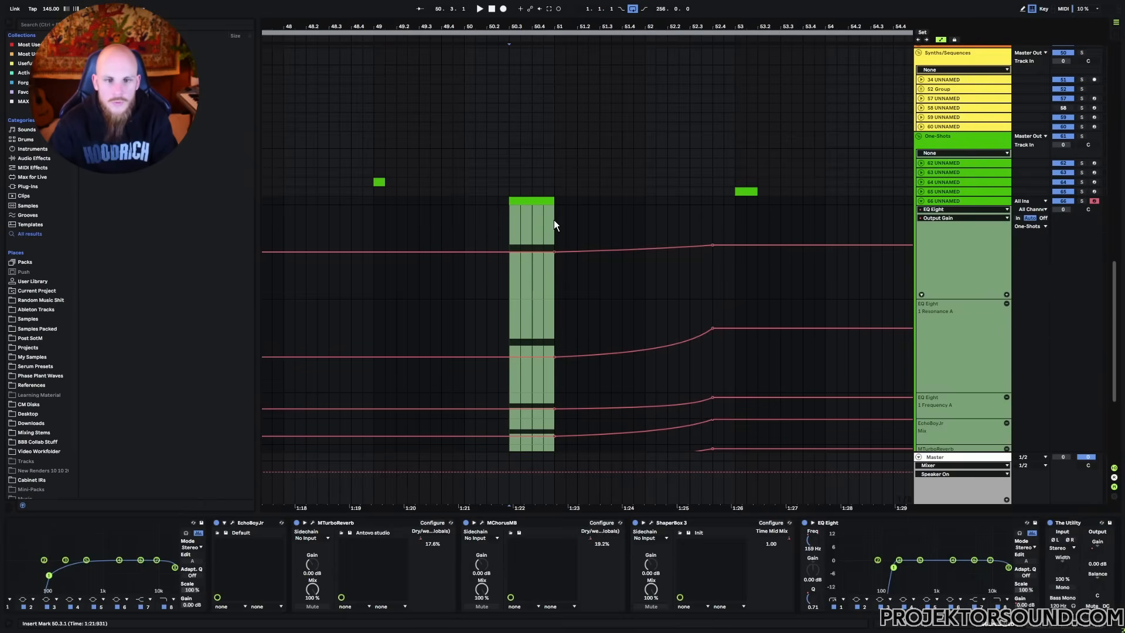
left_click_drag(554, 220, 712, 230)
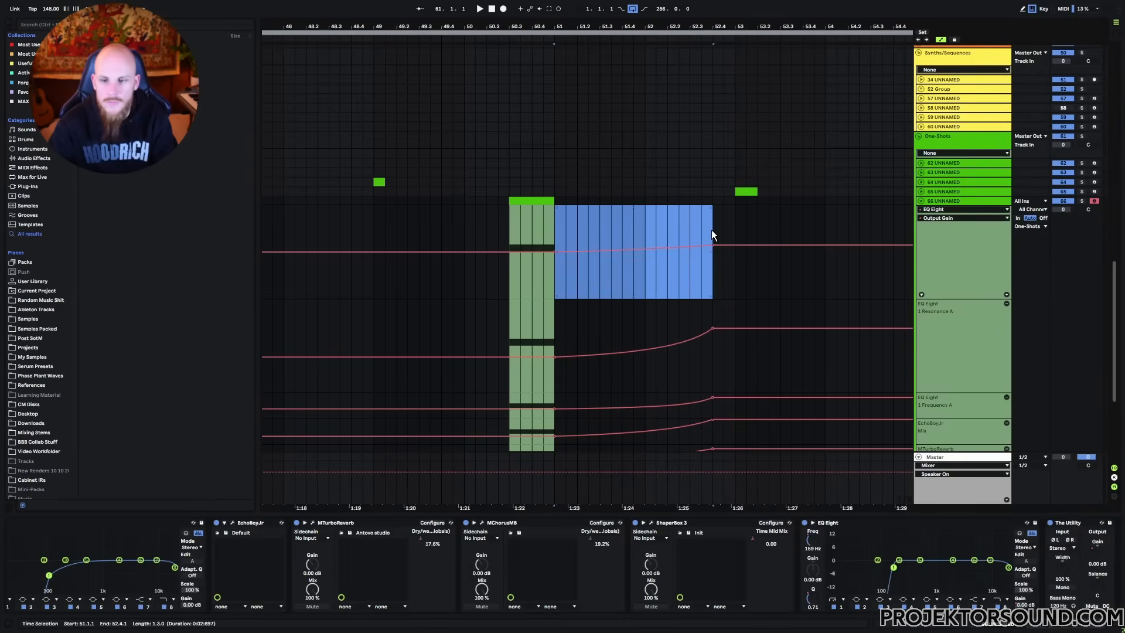
Lower track 66's volume to -6.8 dB during playback from 49.1.1 and replay from there.
left_click(1064, 210)
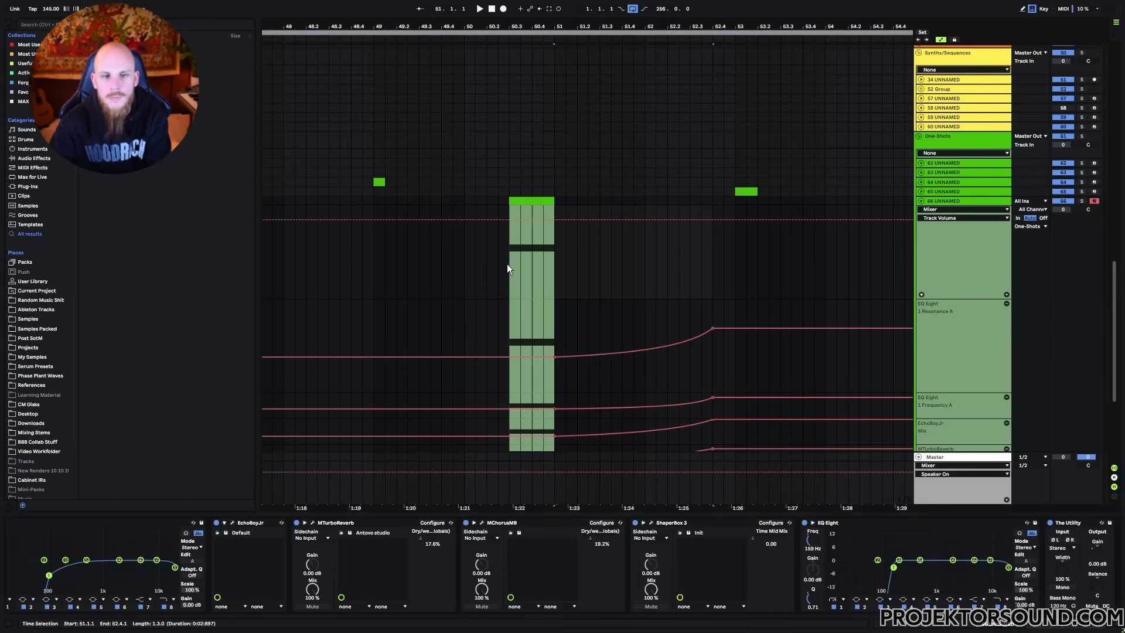
left_click(377, 264)
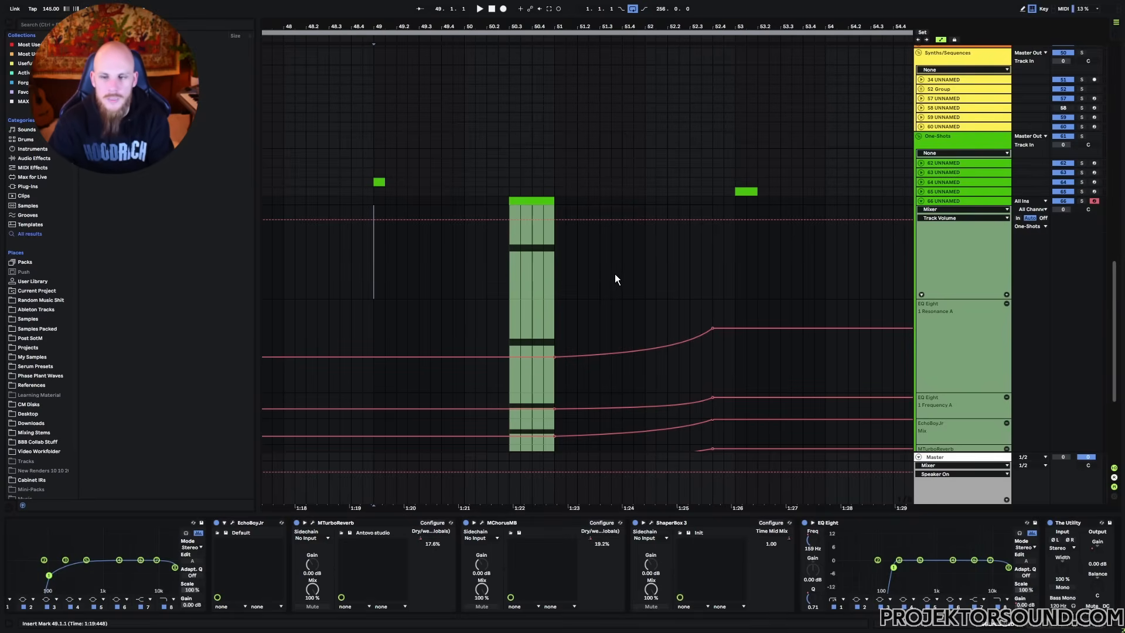
key("space")
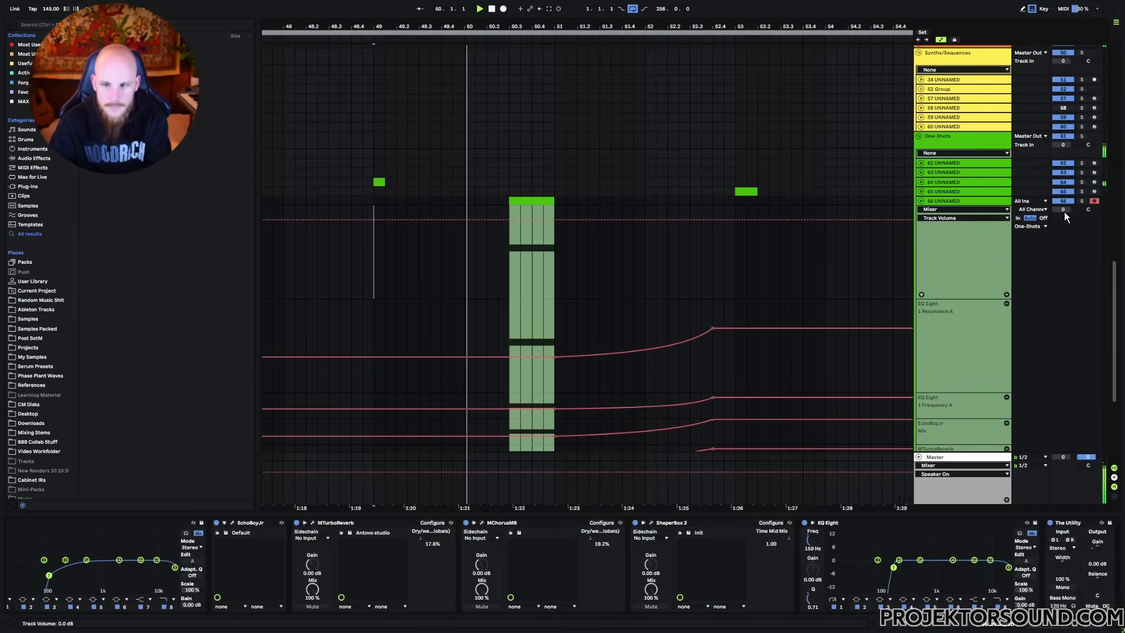
left_click_drag(1064, 212, 1064, 226)
key("space")
key("space")
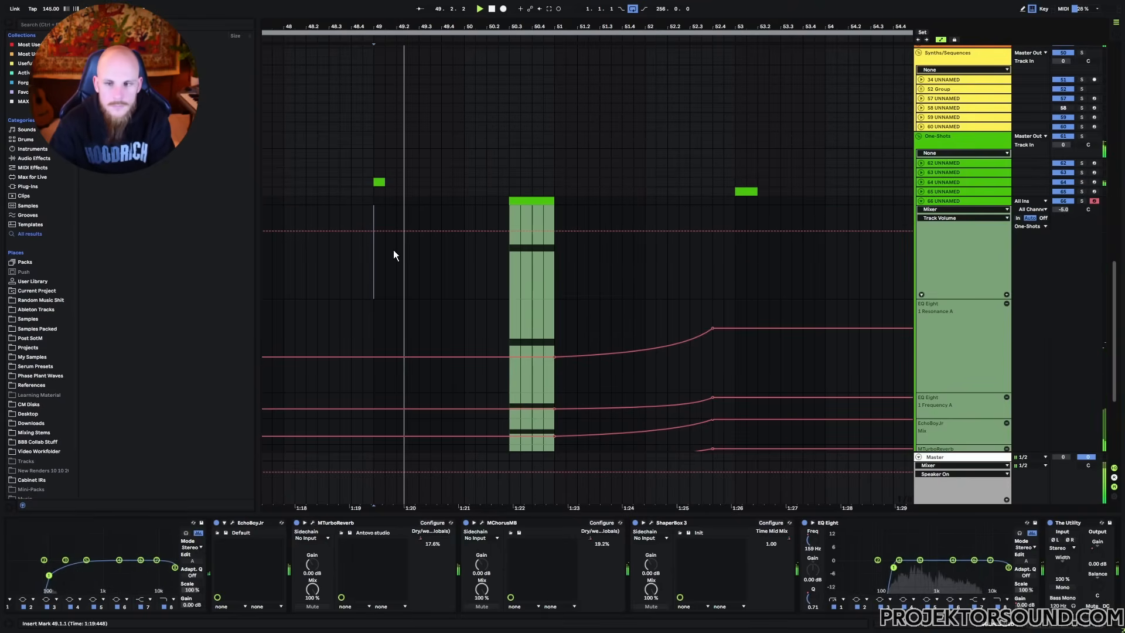